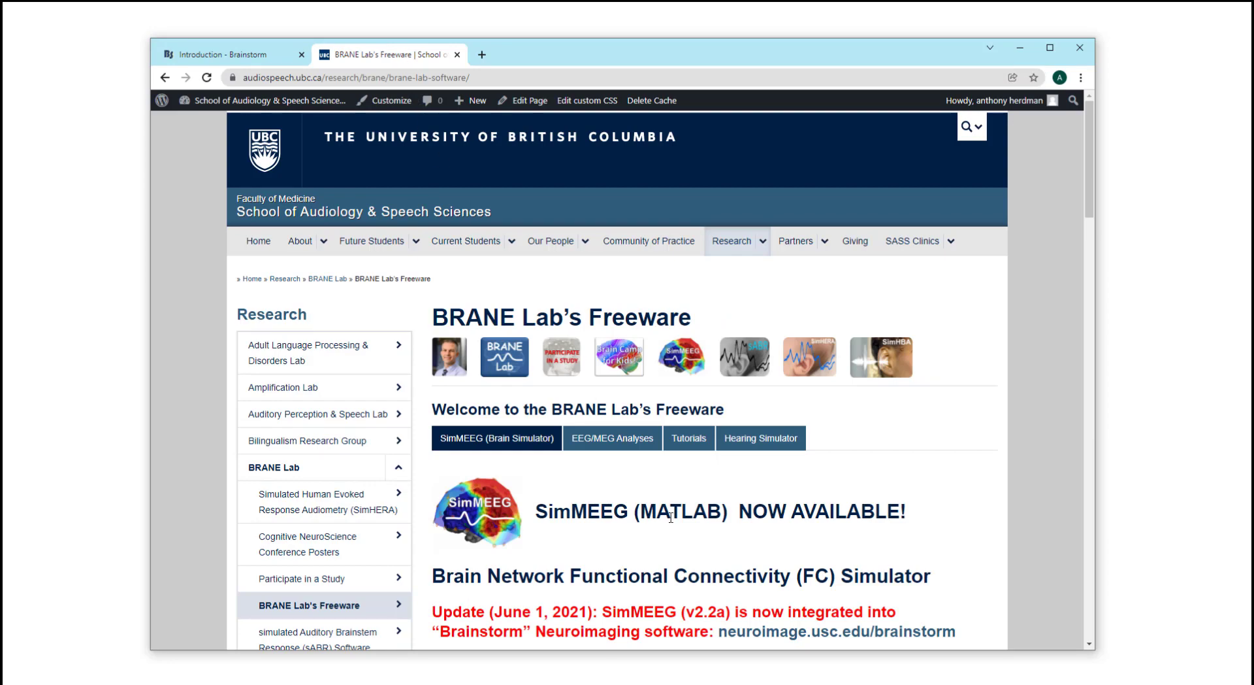
scroll(675, 513, "down", 8)
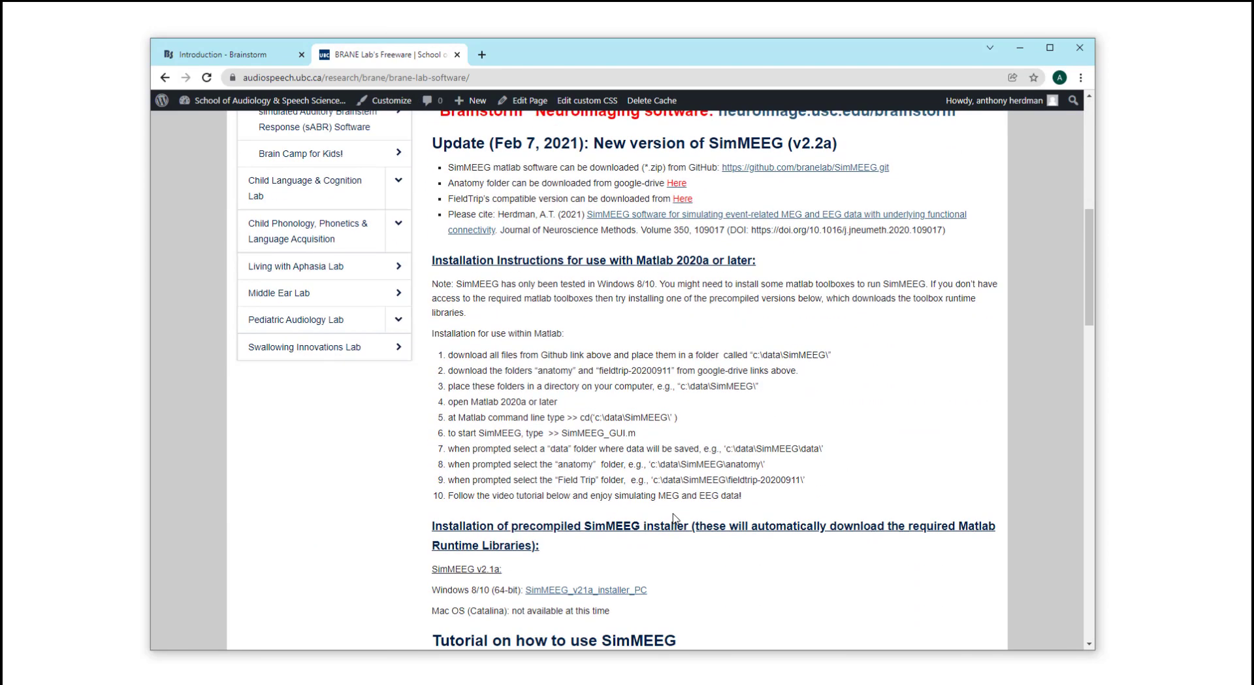
scroll(675, 519, "up", 5)
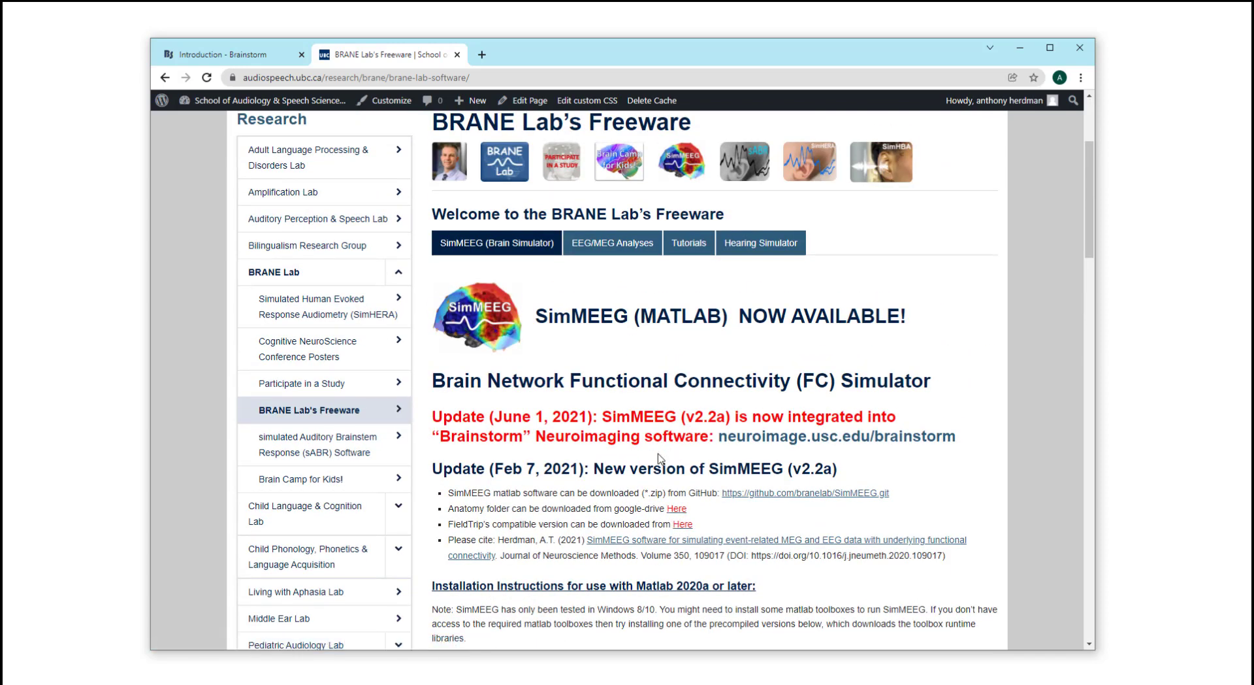
Switch to MATLAB and start Brainstorm with the brainstorm command.
key("alt+Tab")
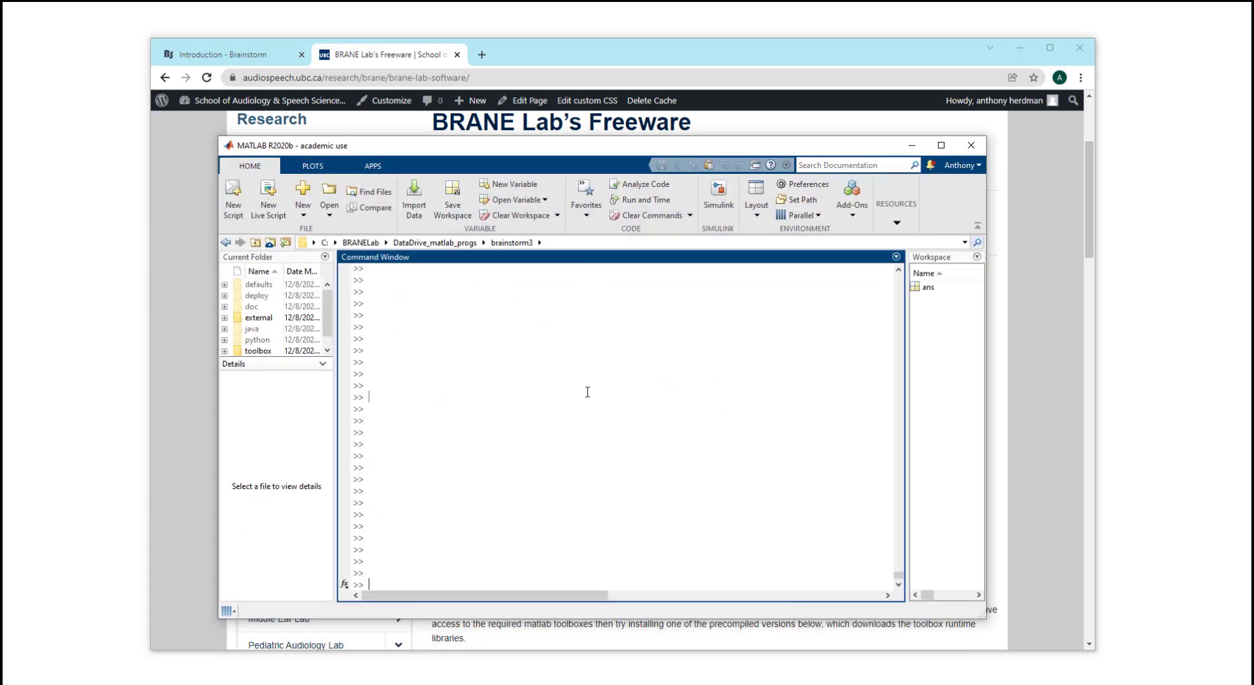
type("brainstorm")
key("Return")
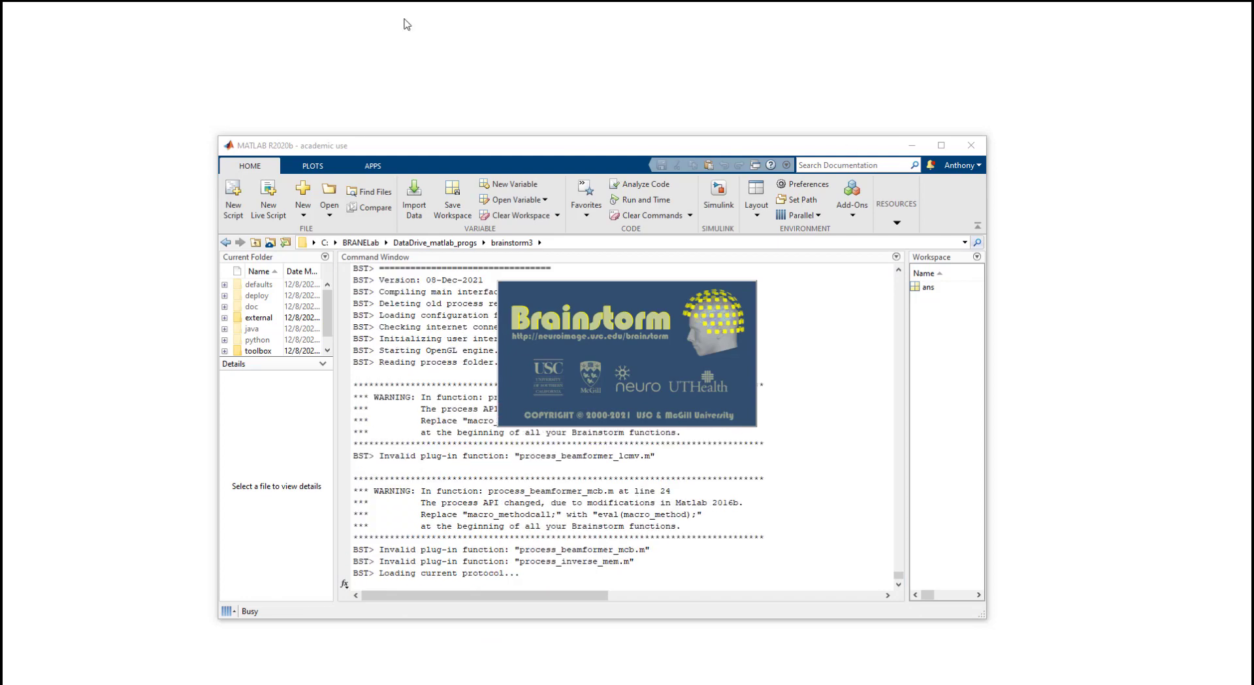
left_click_drag(240, 31, 236, 53)
left_click_drag(346, 123, 475, 125)
left_click_drag(335, 46, 296, 50)
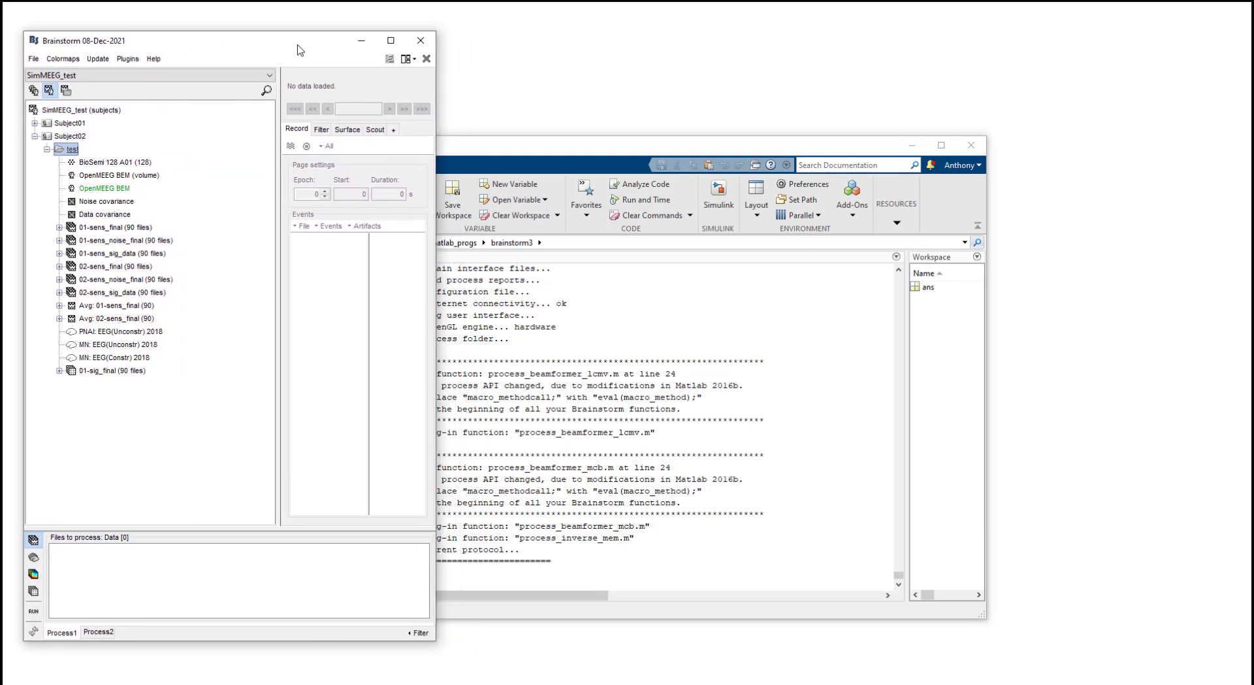
Unload the simmeeg simulation plugin in Brainstorm and load it again.
left_click(130, 63)
mouse_move(151, 135)
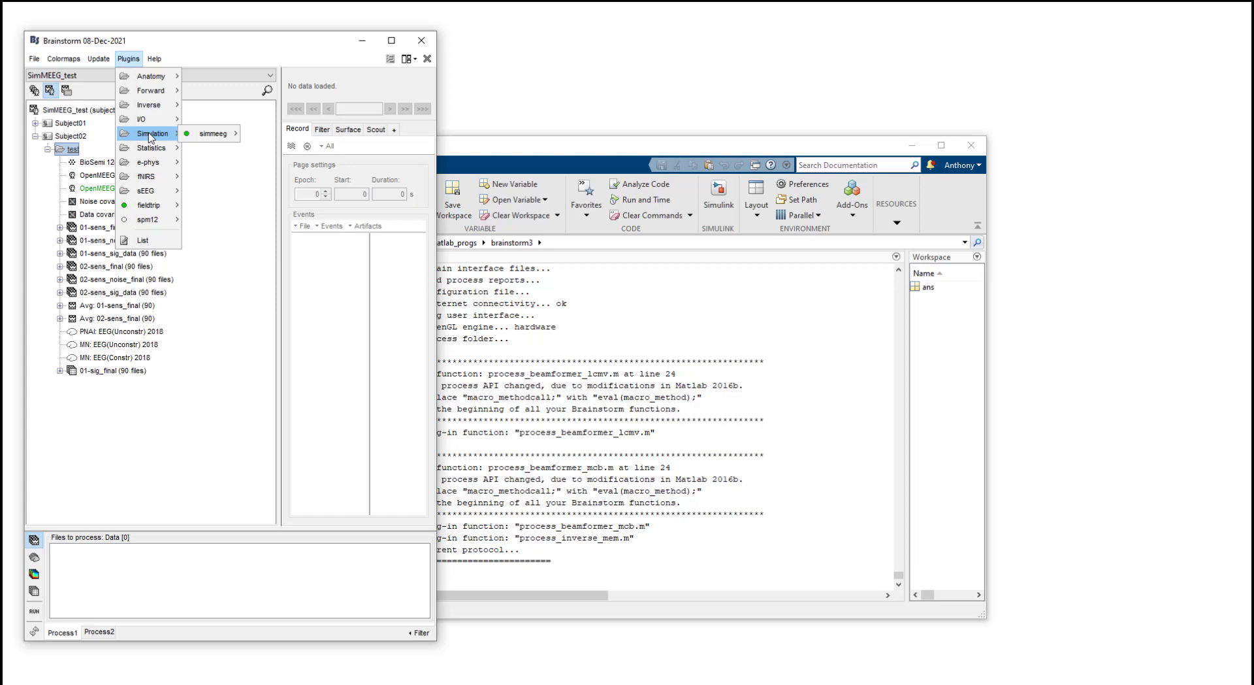
mouse_move(204, 136)
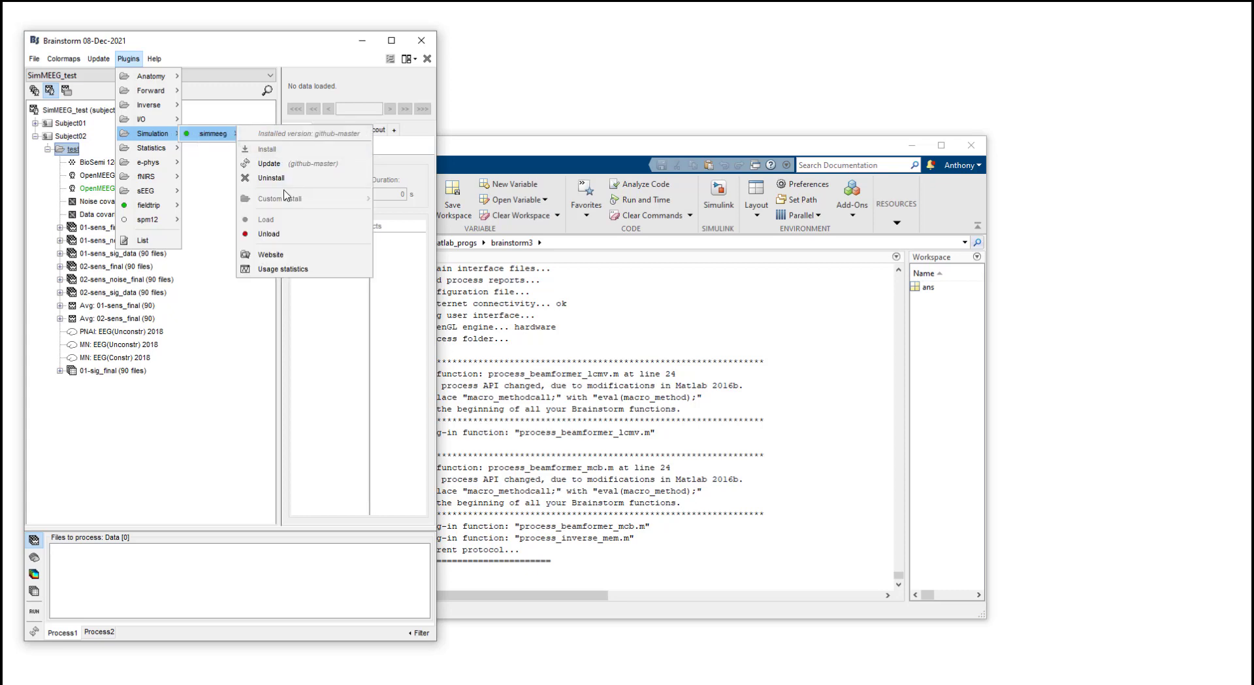
left_click(289, 236)
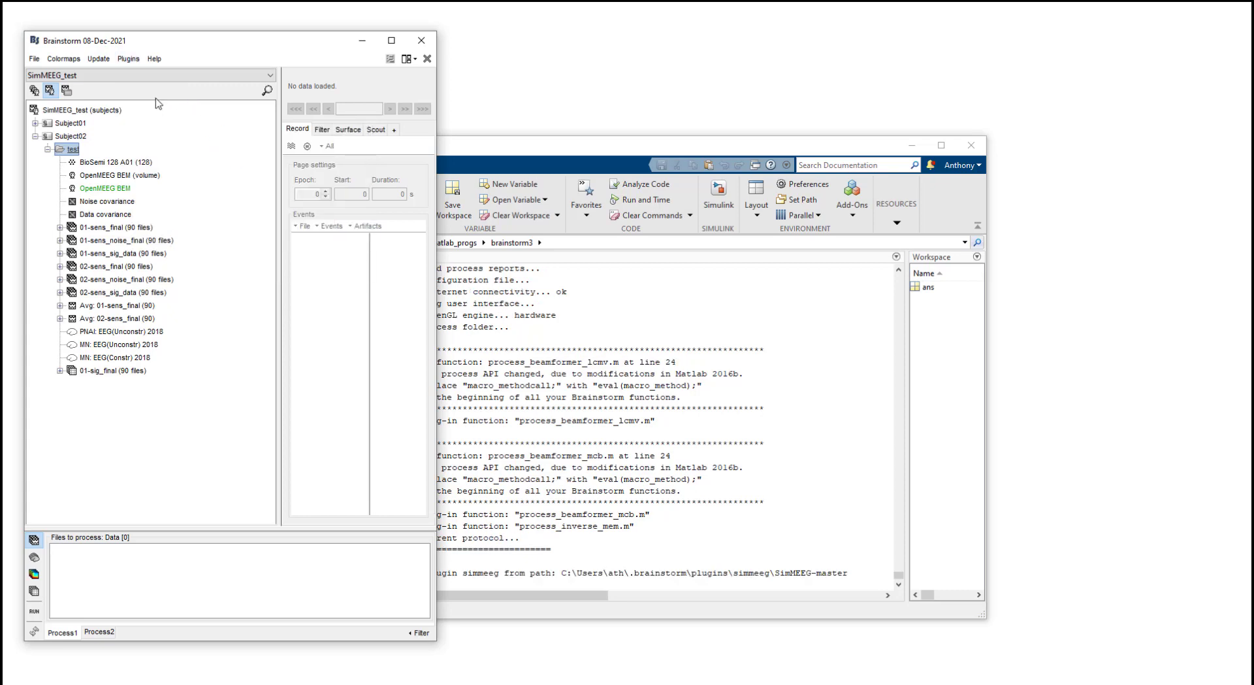
left_click(128, 59)
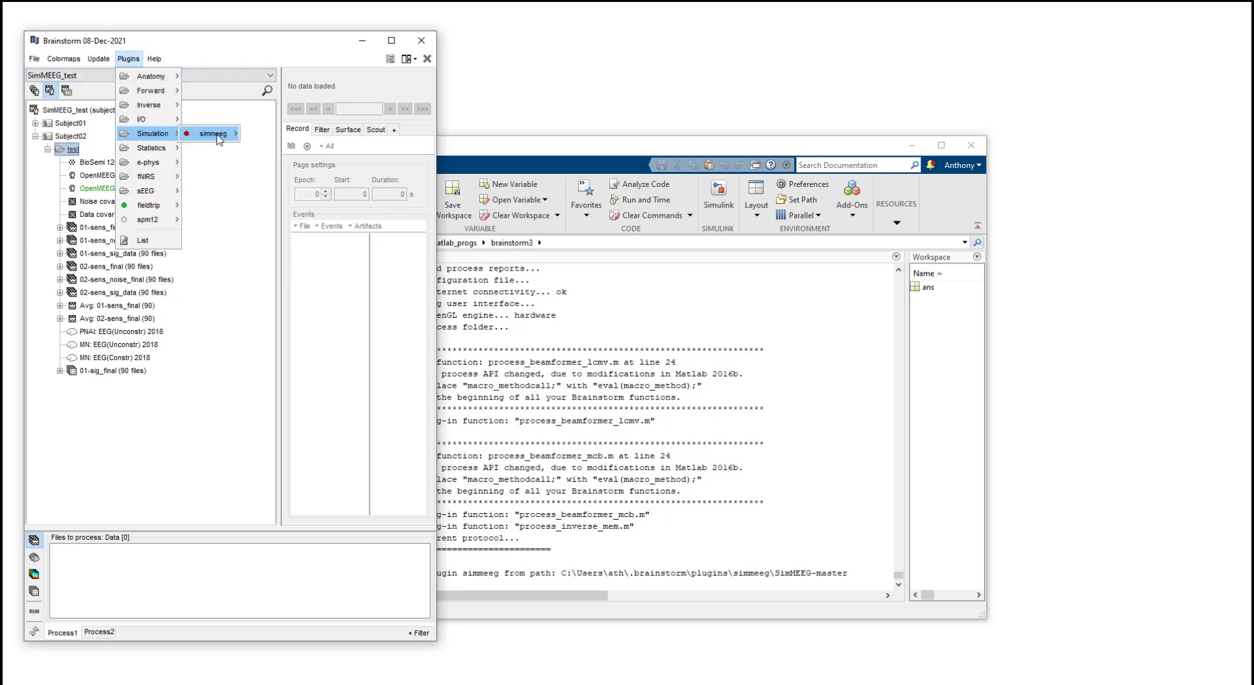
mouse_move(216, 134)
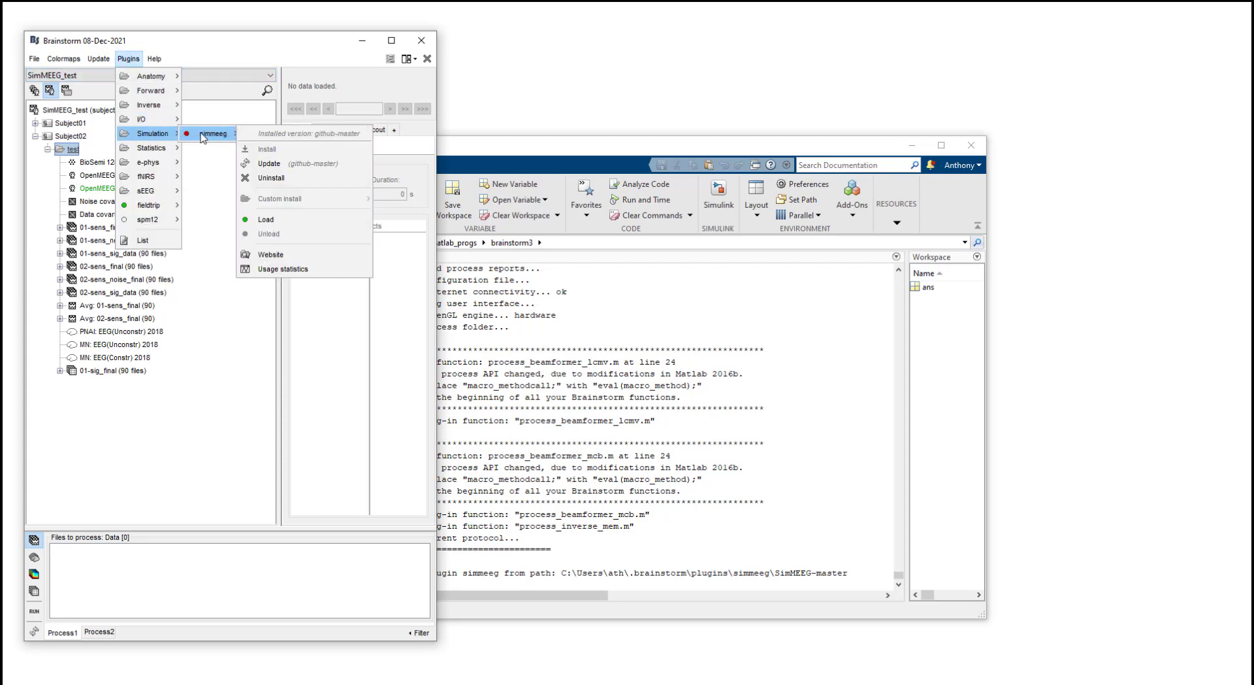
left_click(273, 221)
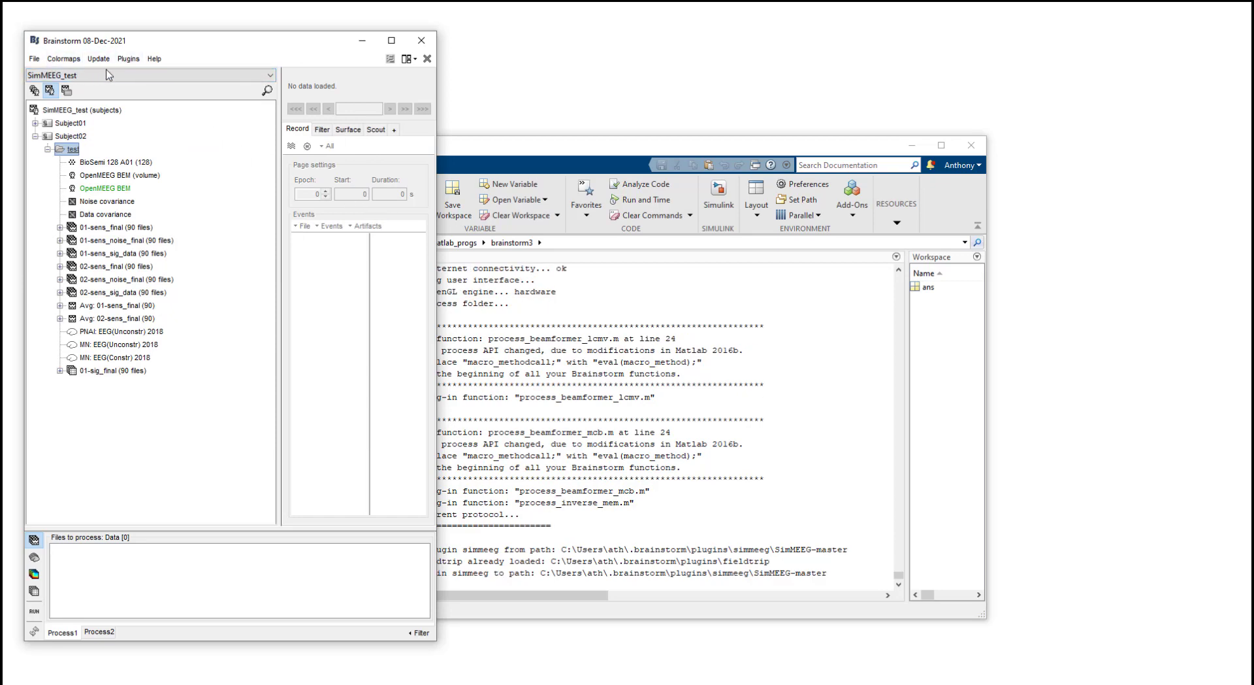
Create a new protocol named SimMEEG_Tutorial that uses the protocol's default anatomy and one channel file per acquisition run.
key("BackSpace")
key("BackSpace")
key("BackSpace")
key("BackSpace")
key("BackSpace")
key("BackSpace")
key("BackSpace")
key("BackSpace")
key("BackSpace")
key("BackSpace")
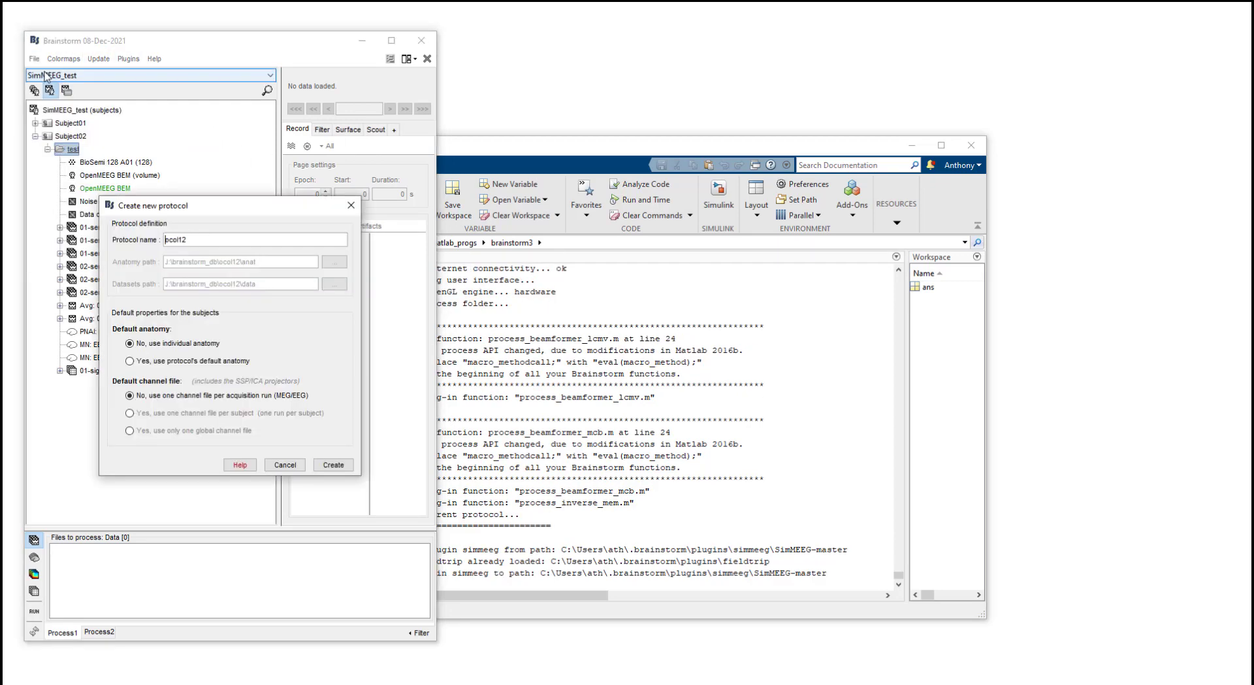
type("SimMEEG_Tutorial")
left_click(226, 361)
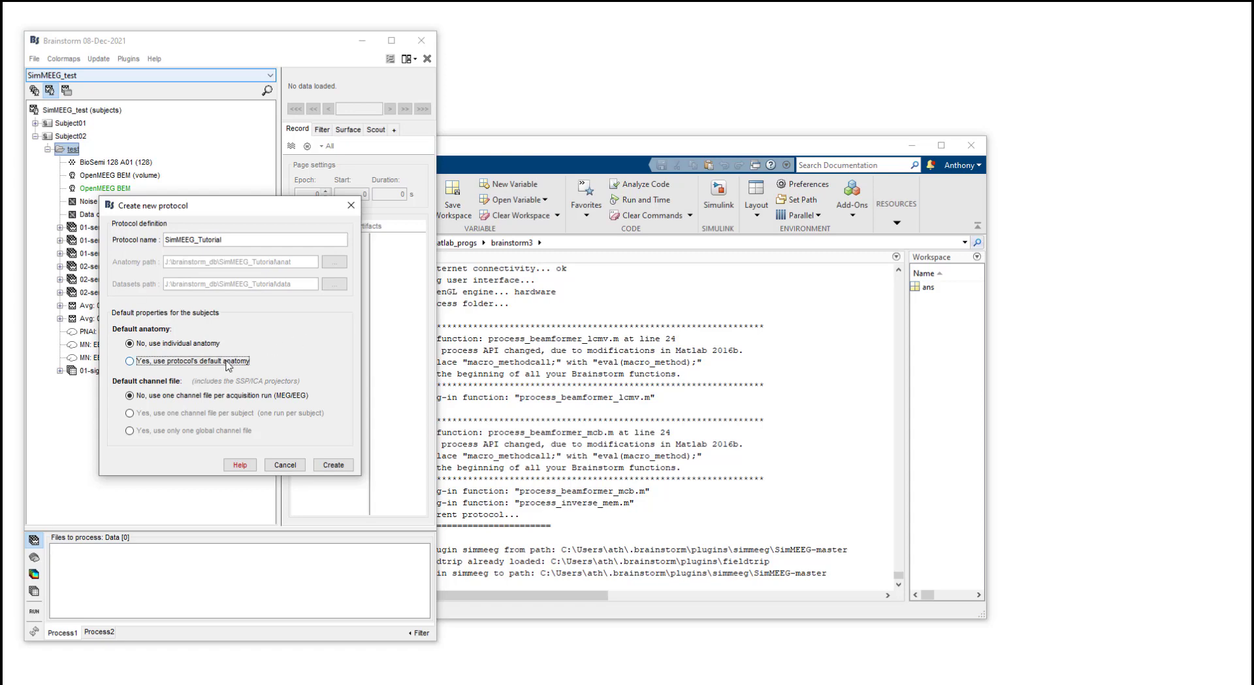
left_click(340, 465)
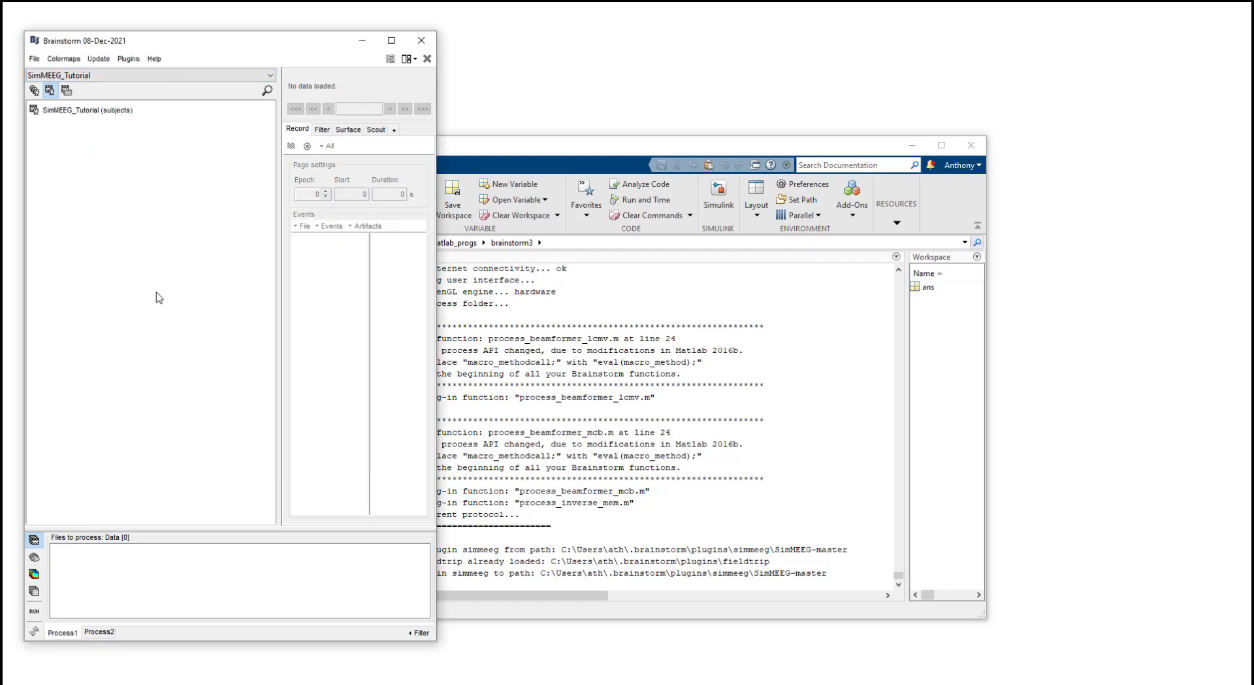
Add a new subject named Subject01 to the SimMEEG_Tutorial protocol, keeping the protocol's default anatomy.
left_click(65, 113)
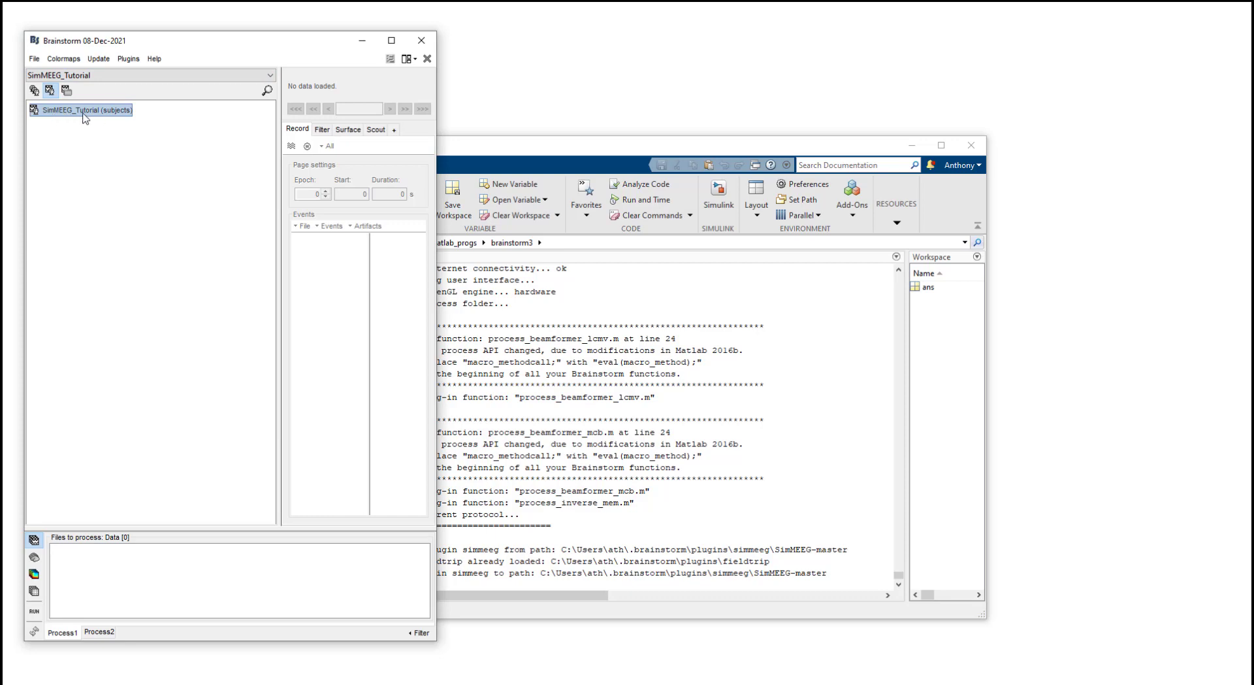
right_click(85, 113)
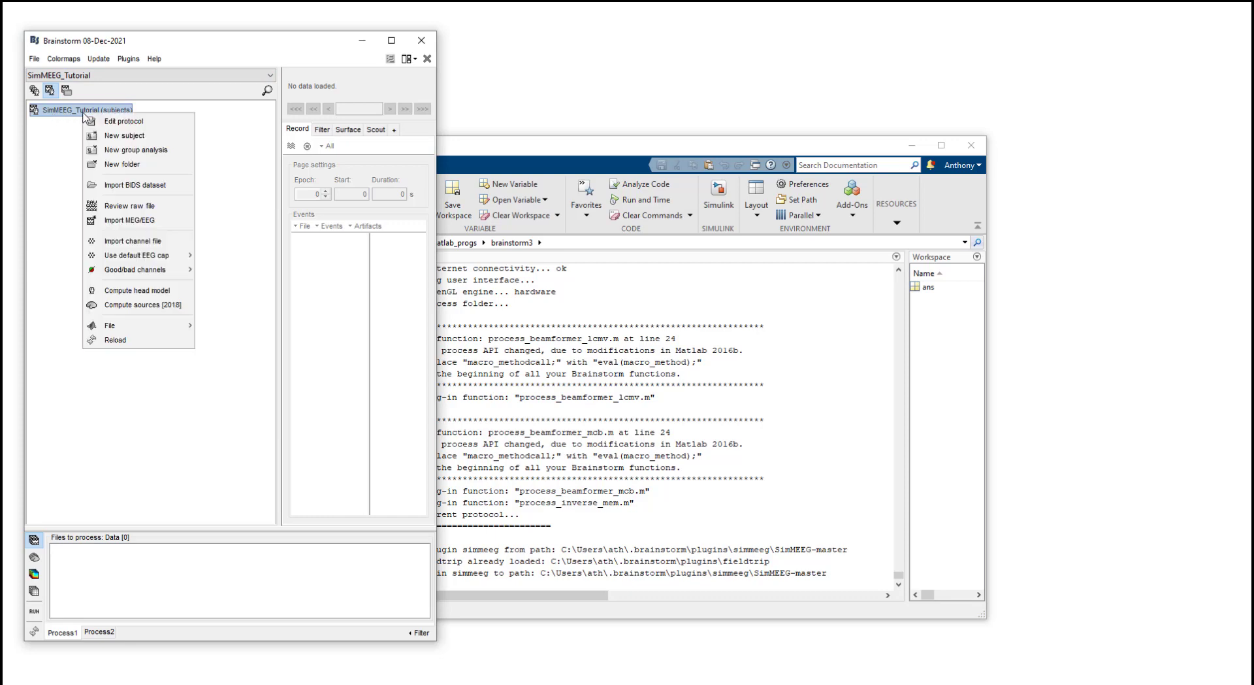
left_click(123, 136)
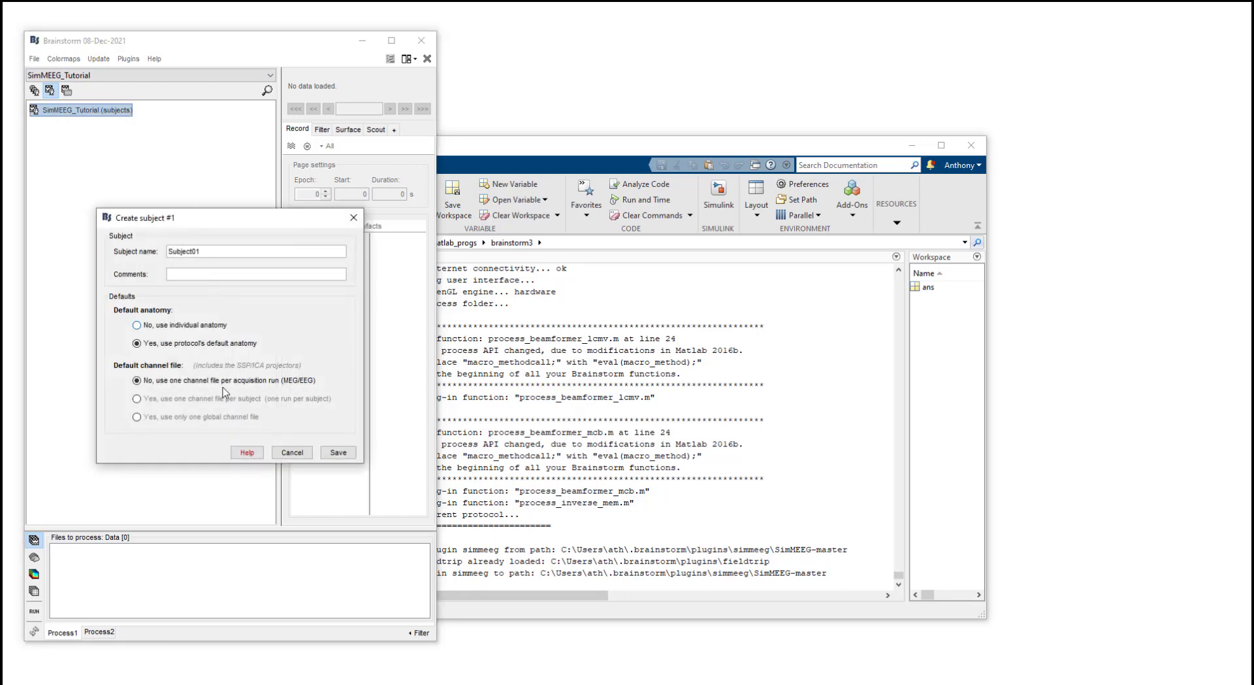
left_click(339, 452)
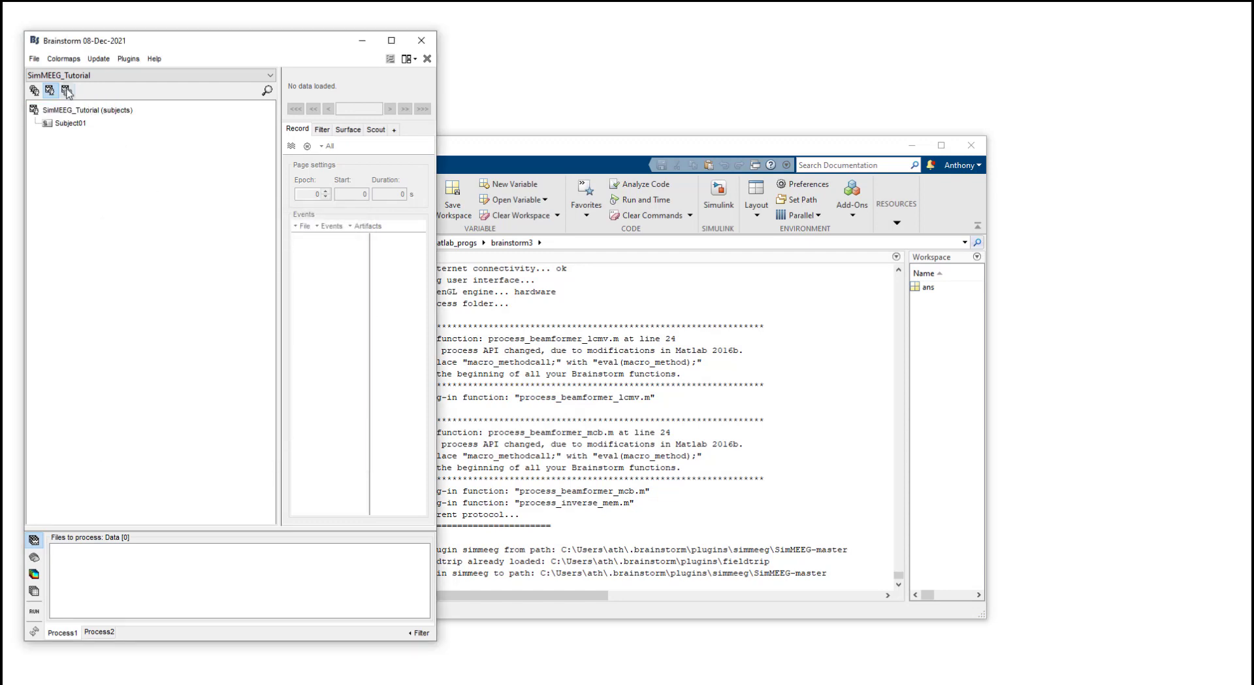
Add a new folder named NewCondition under Subject01.
left_click(77, 125)
right_click(62, 122)
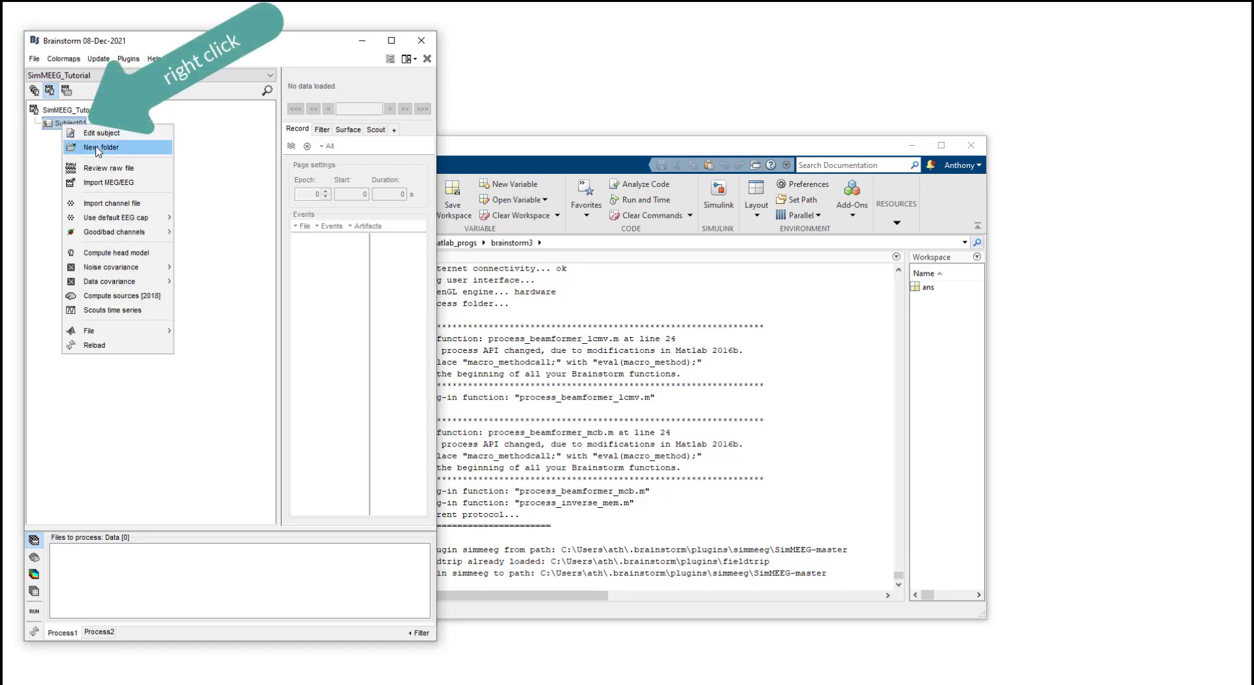
left_click(98, 151)
left_click(208, 363)
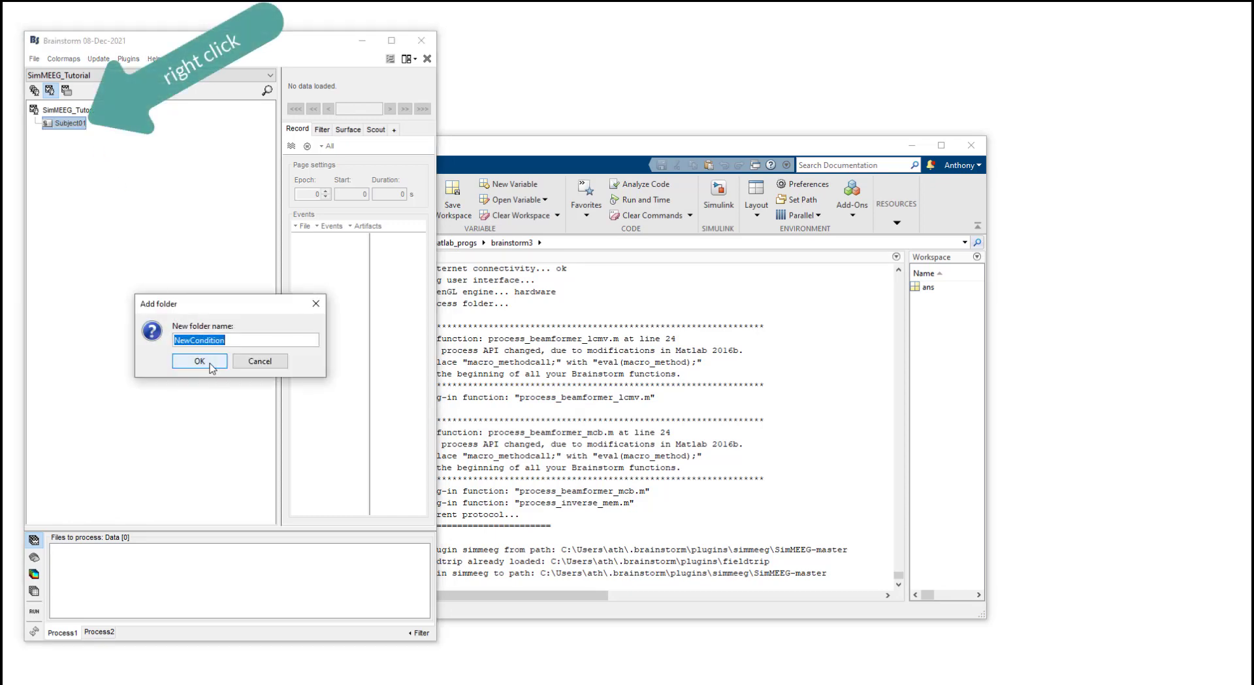
Assign the default ICBM152 EEG cap BioSemi 128 A01 to the NewCondition folder.
right_click(94, 138)
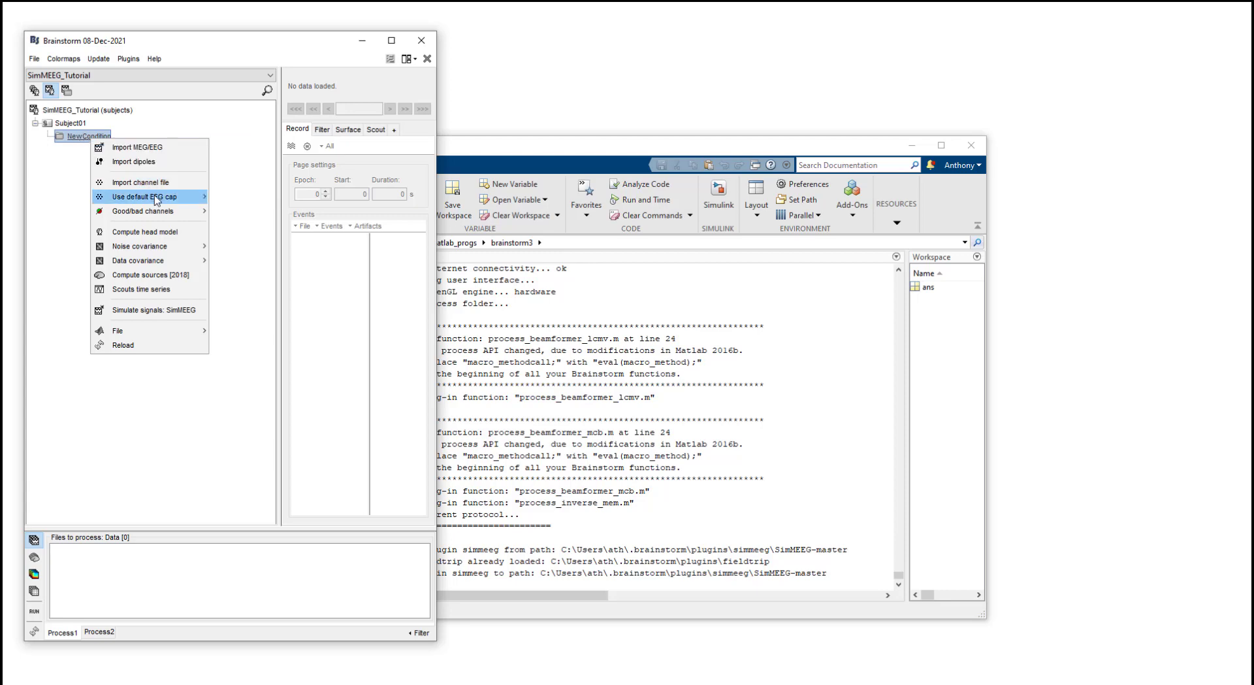
mouse_move(157, 196)
mouse_move(262, 204)
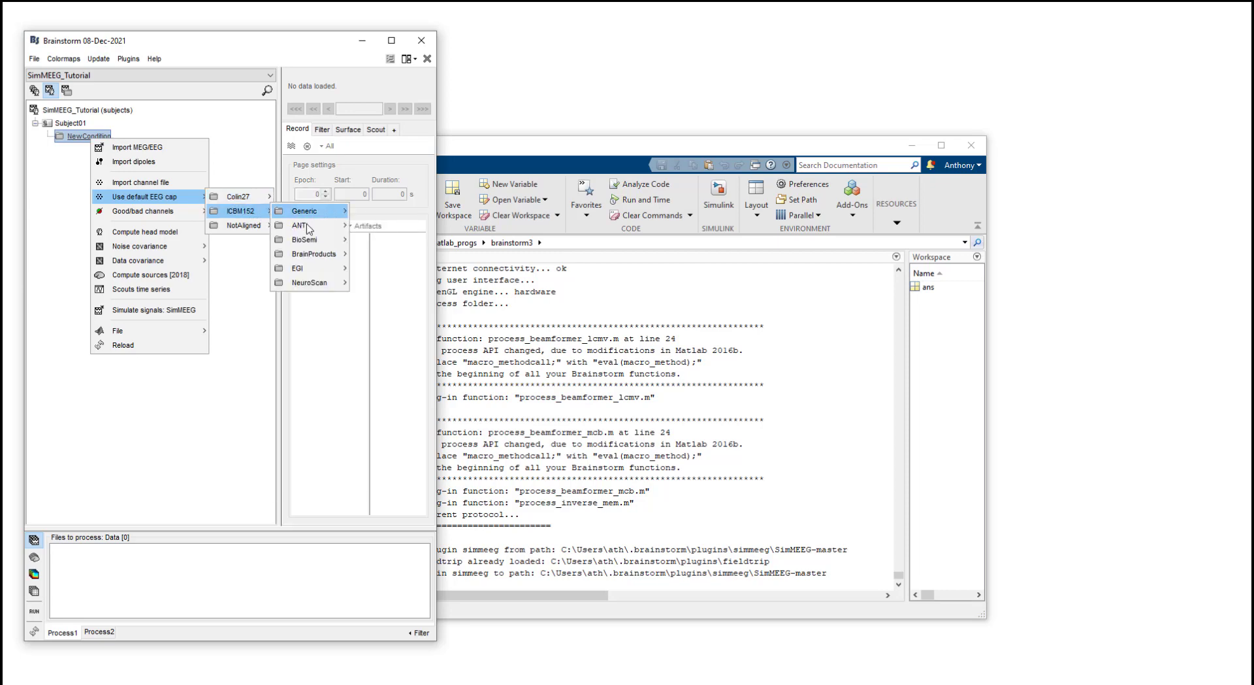
mouse_move(314, 240)
left_click(377, 241)
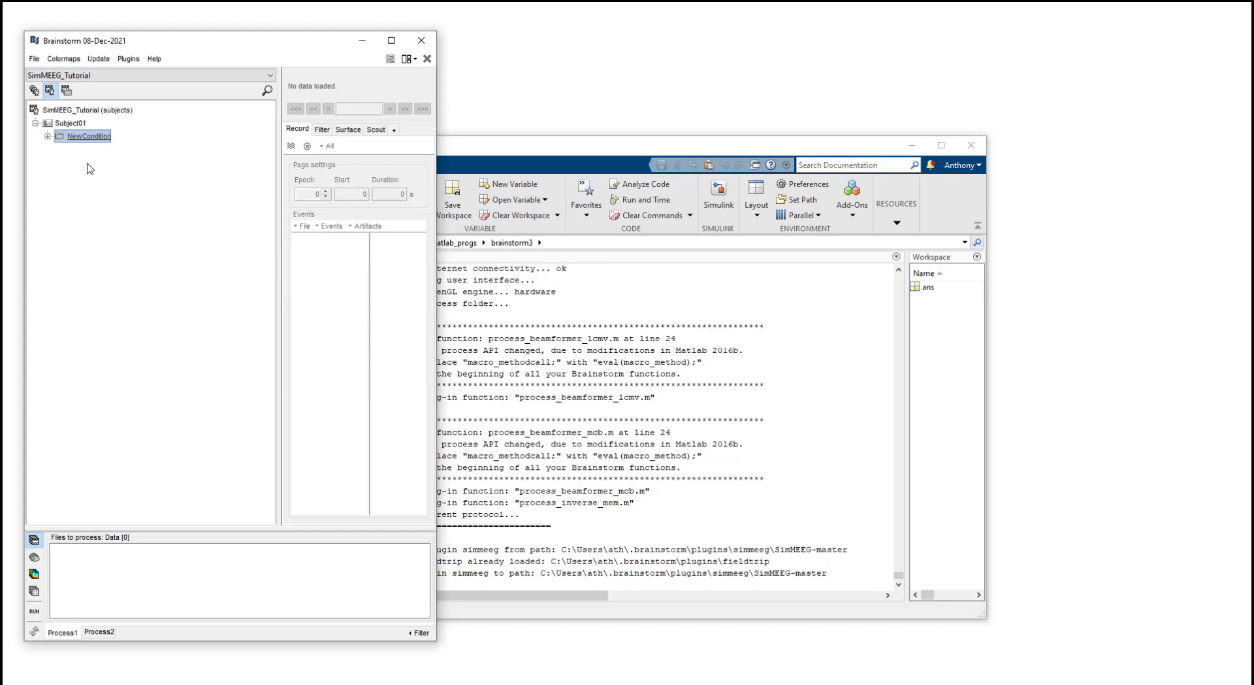
Compute an OpenMEEG BEM head model on the cortex surface for the BioSemi 128 A01 channel file, using the scalp, skull and brain layers.
left_click(47, 136)
left_click(99, 149)
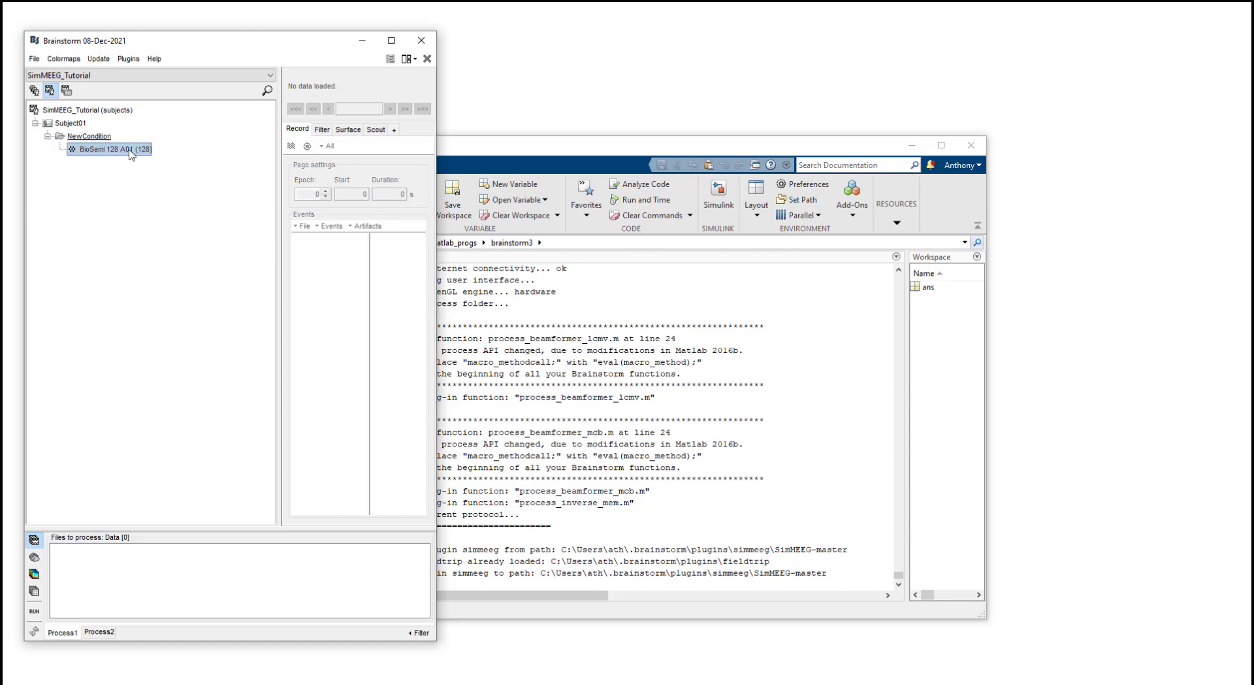
right_click(113, 154)
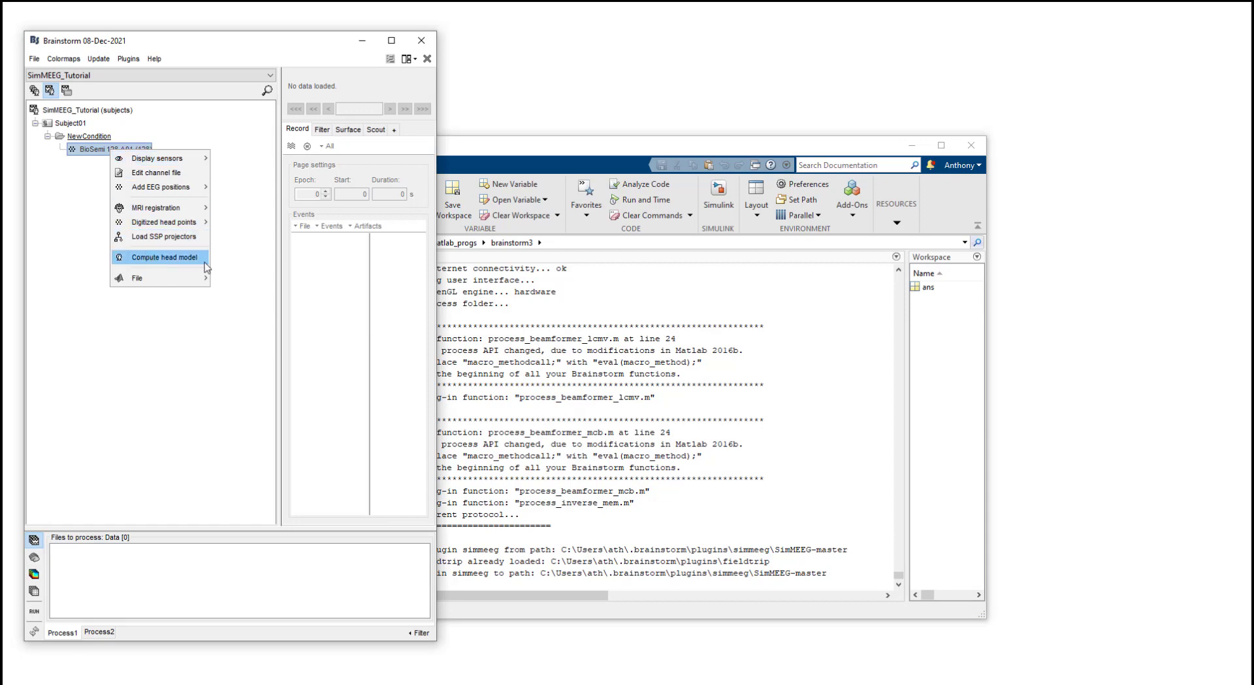
left_click(183, 260)
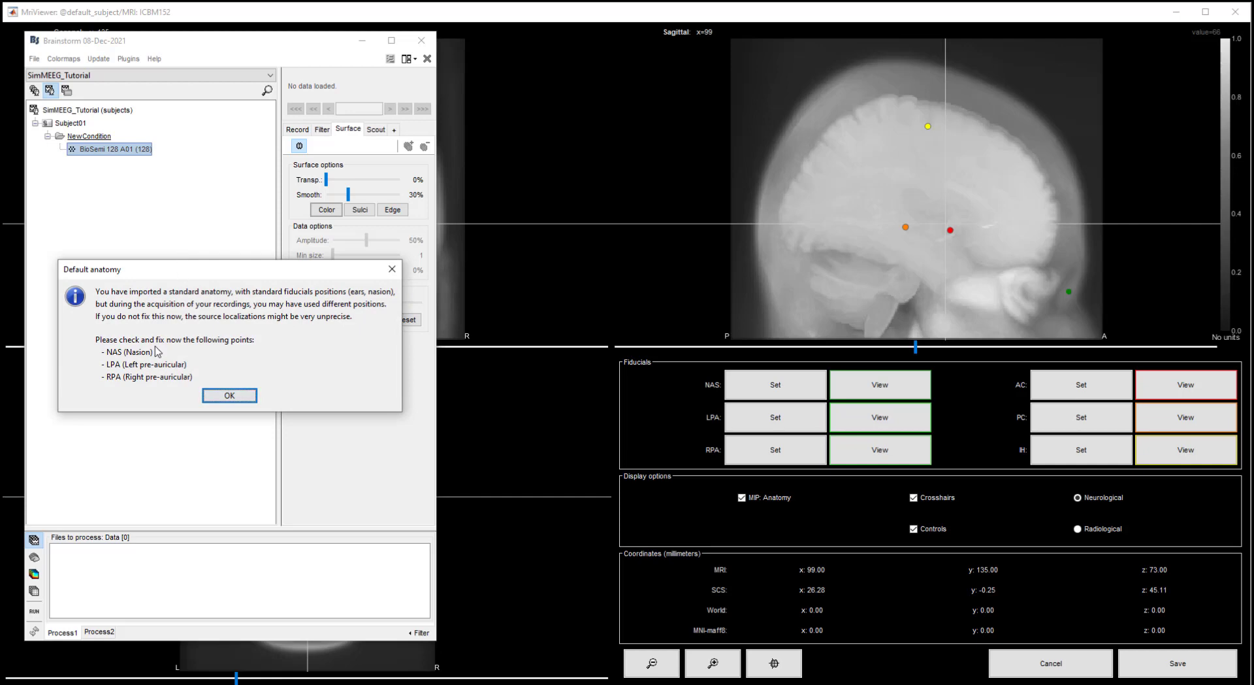
left_click(234, 397)
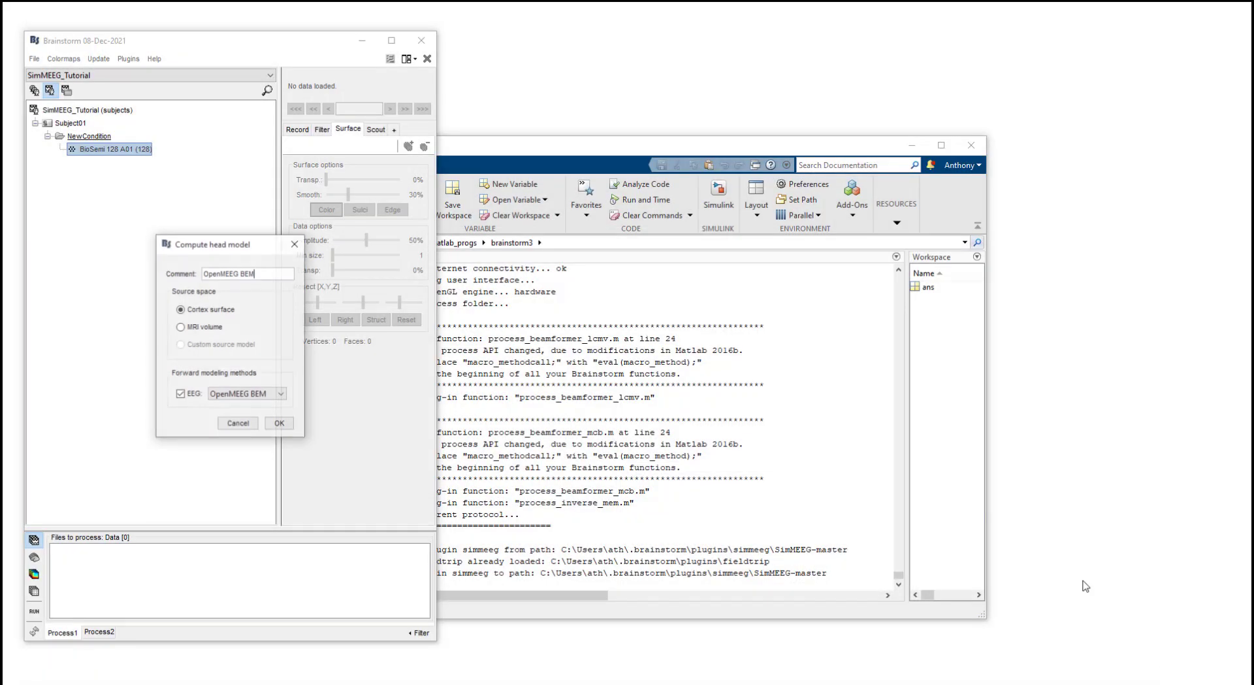
left_click_drag(207, 245, 228, 226)
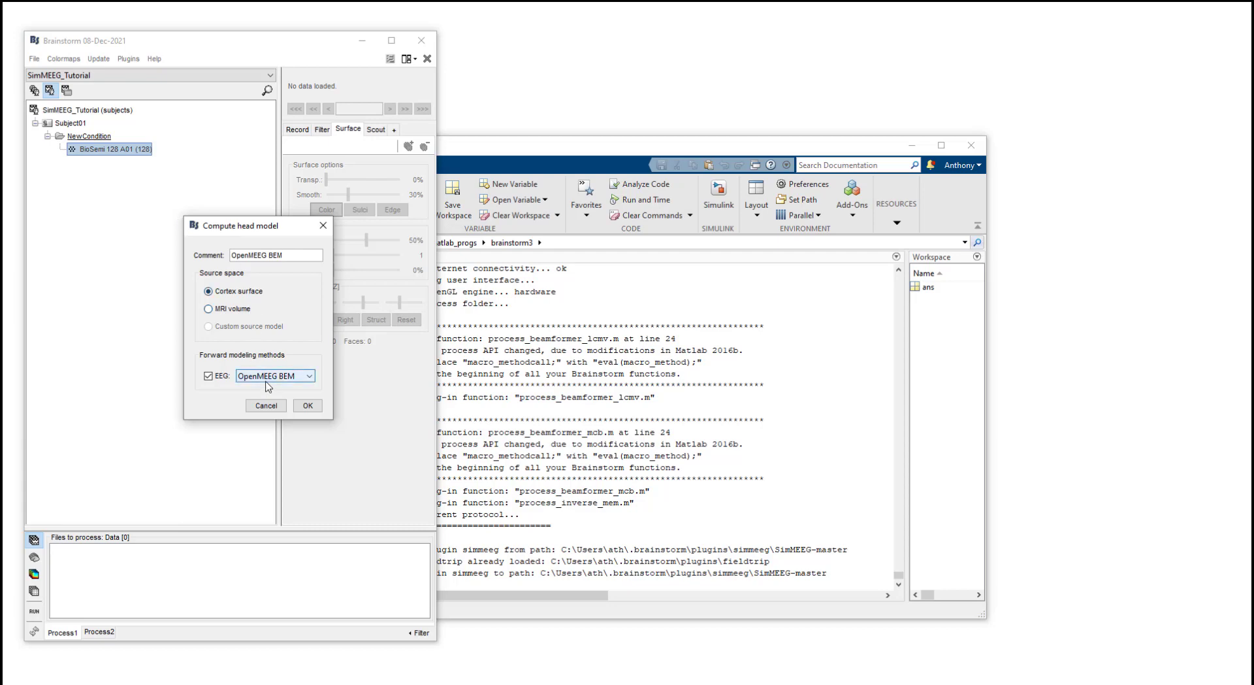
left_click(311, 406)
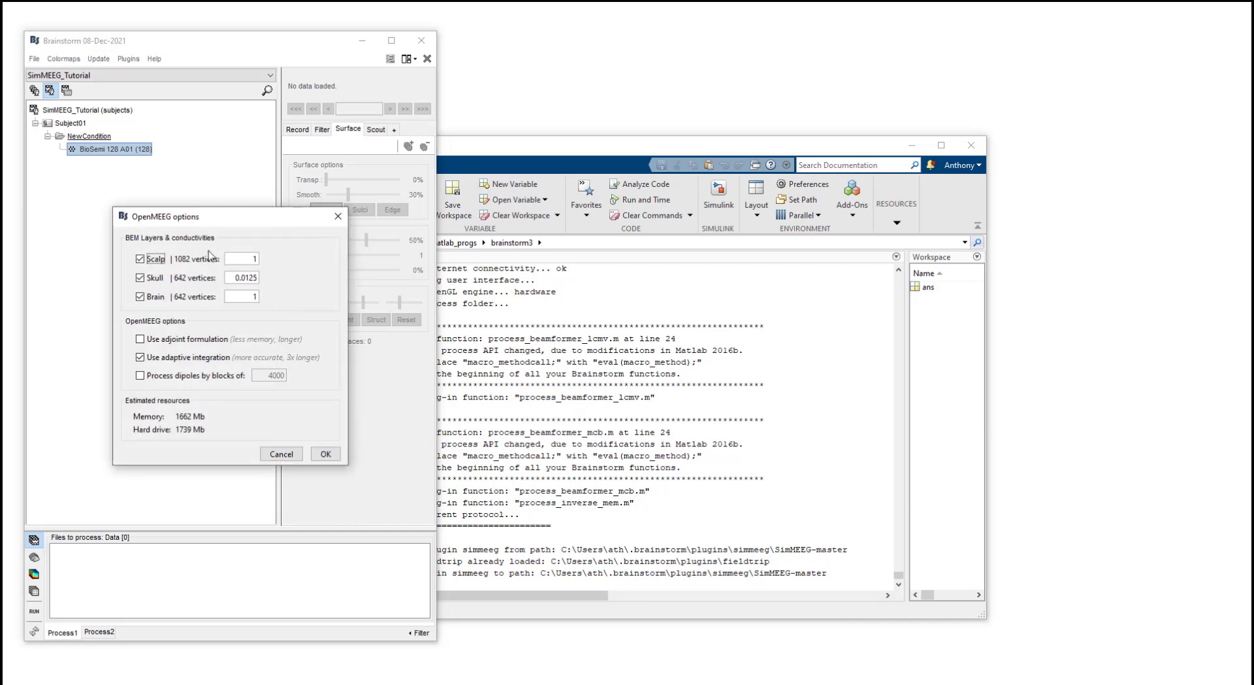
left_click(326, 456)
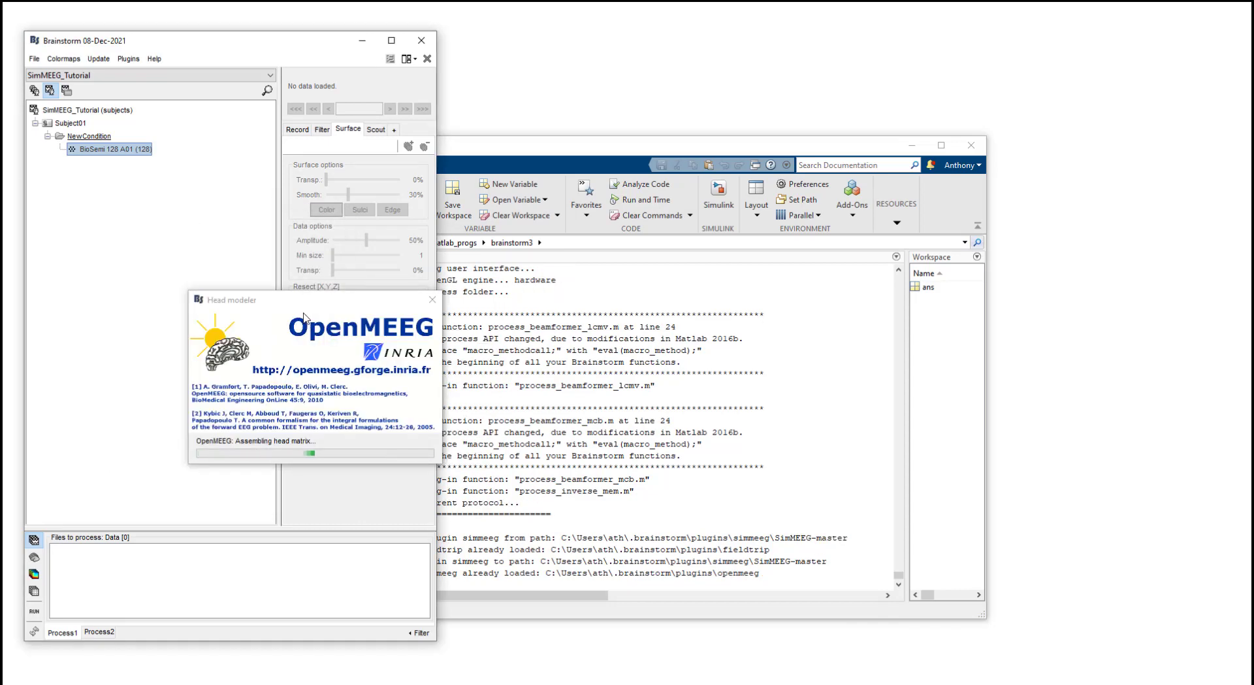
left_click_drag(300, 302, 197, 319)
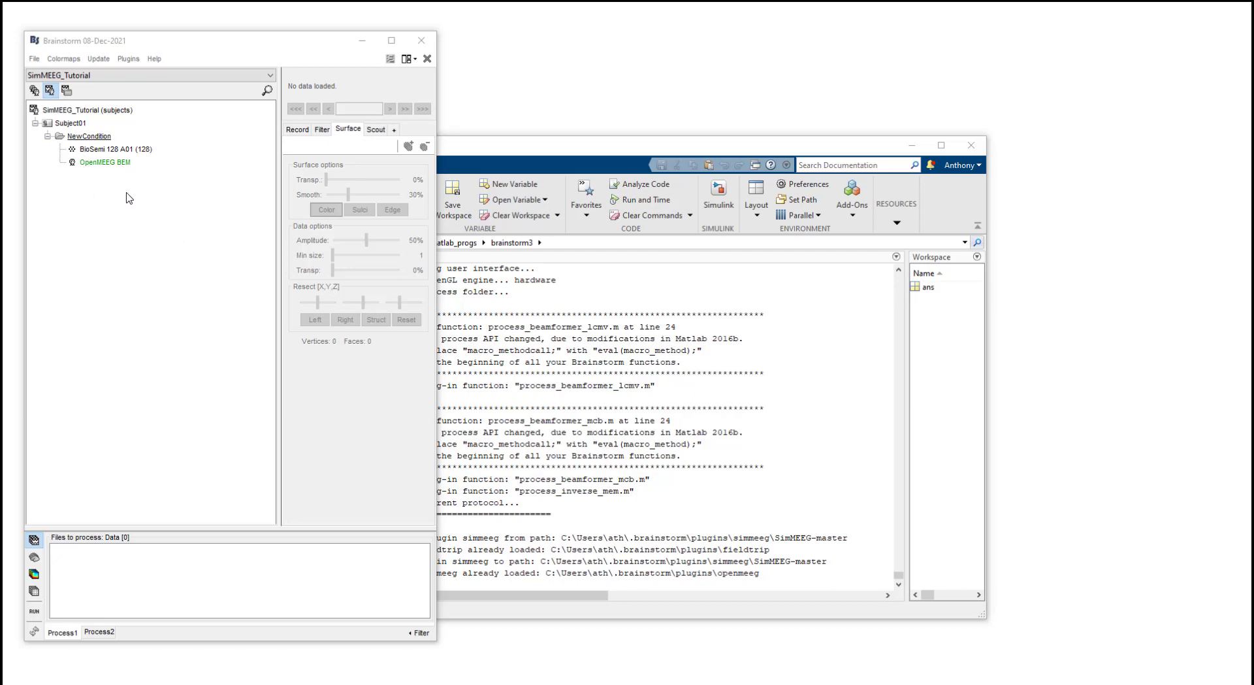
Launch SimMEEG signal simulation for the NewCondition folder and accept its terms of use.
left_click(83, 139)
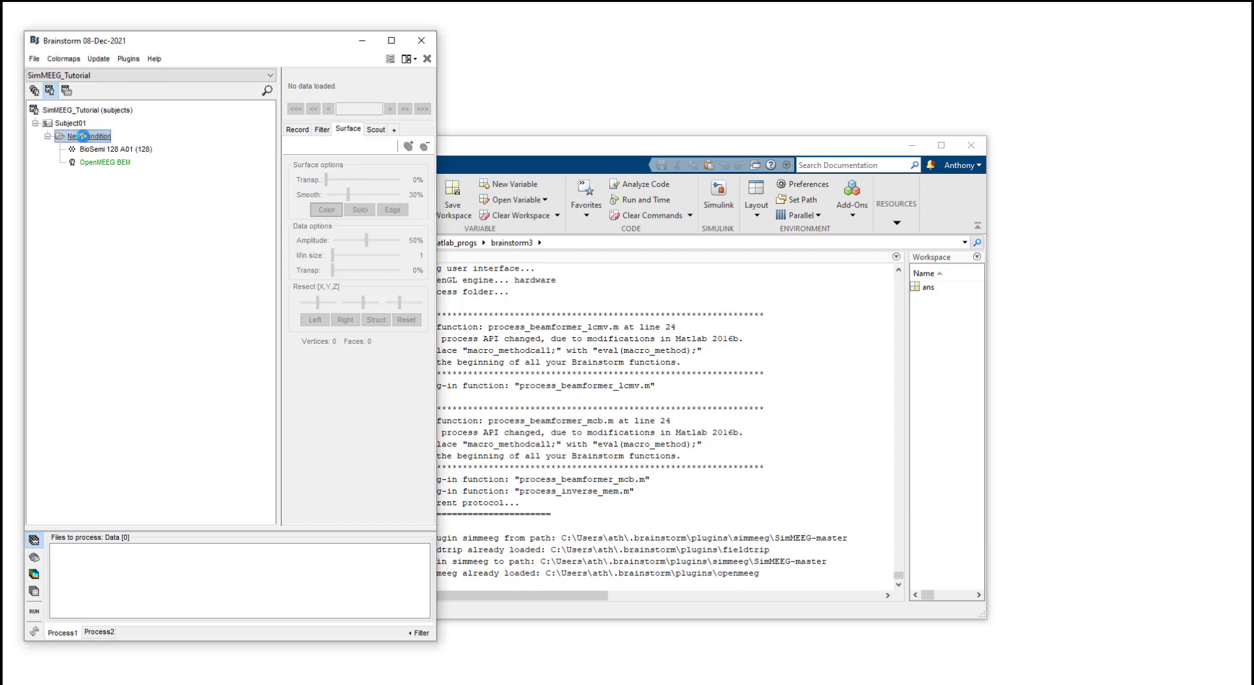
right_click(84, 137)
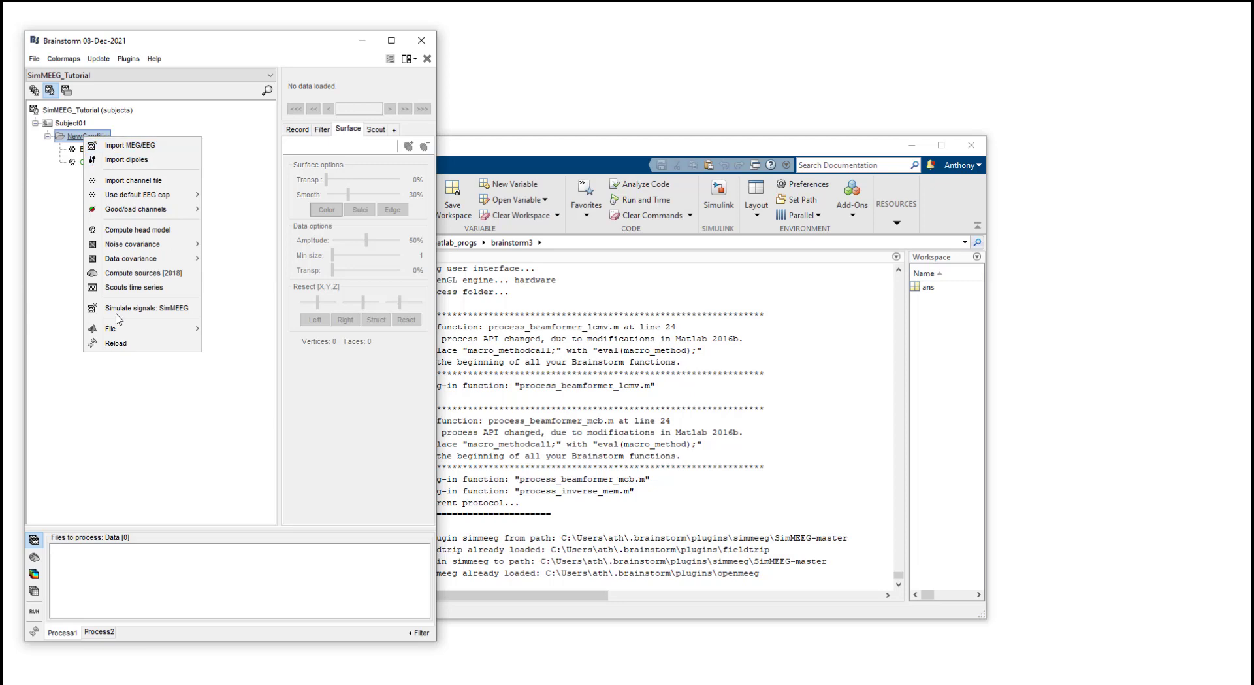
left_click(176, 314)
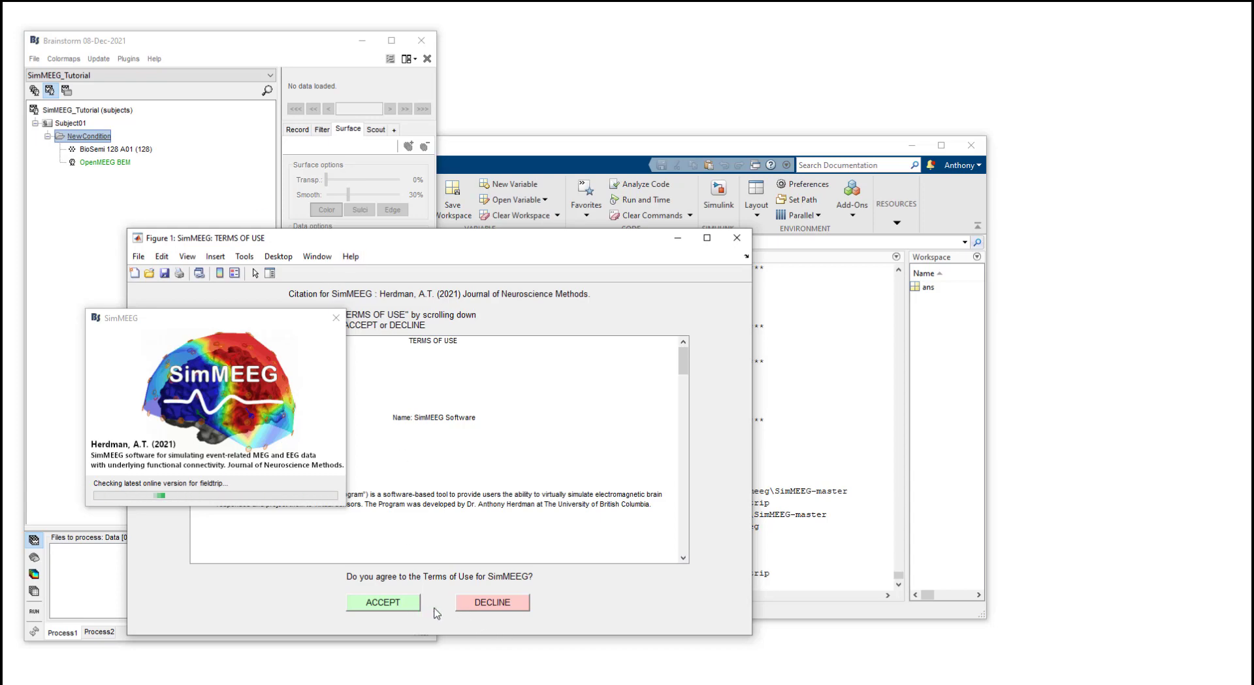
left_click(399, 602)
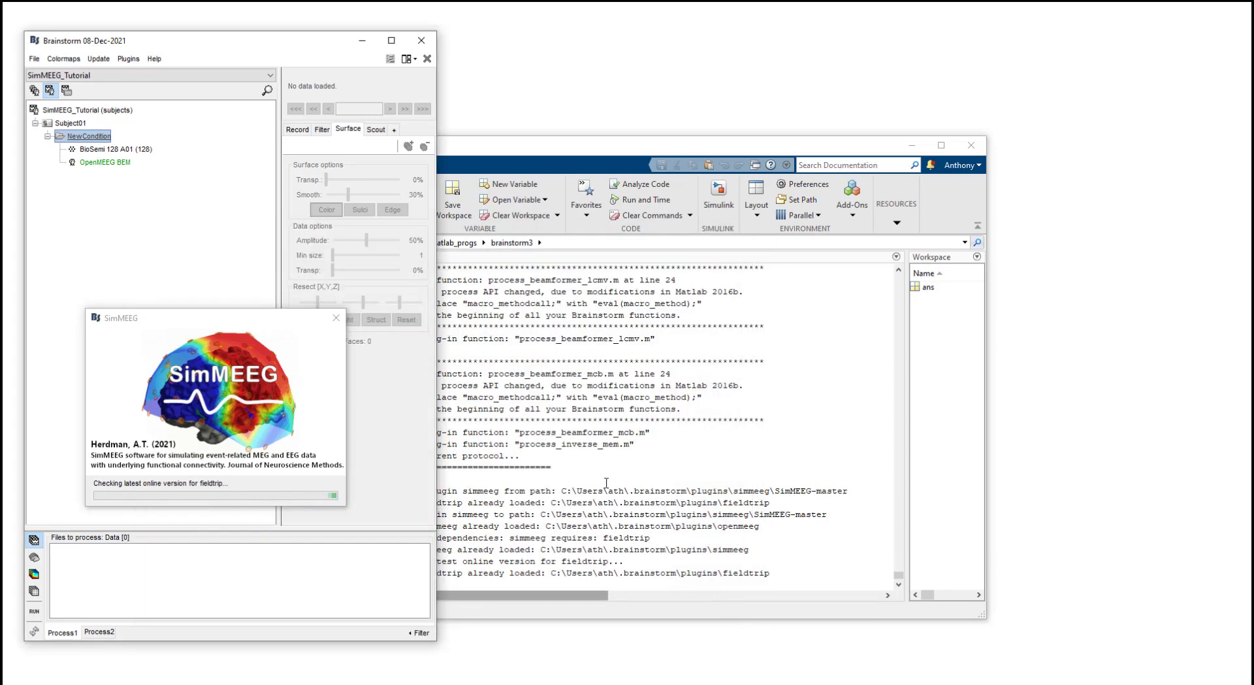
Reposition the SimMEEG window so that the Brainstorm database tree stays visible beside it.
left_click_drag(216, 322, 142, 22)
left_click_drag(535, 30, 635, 30)
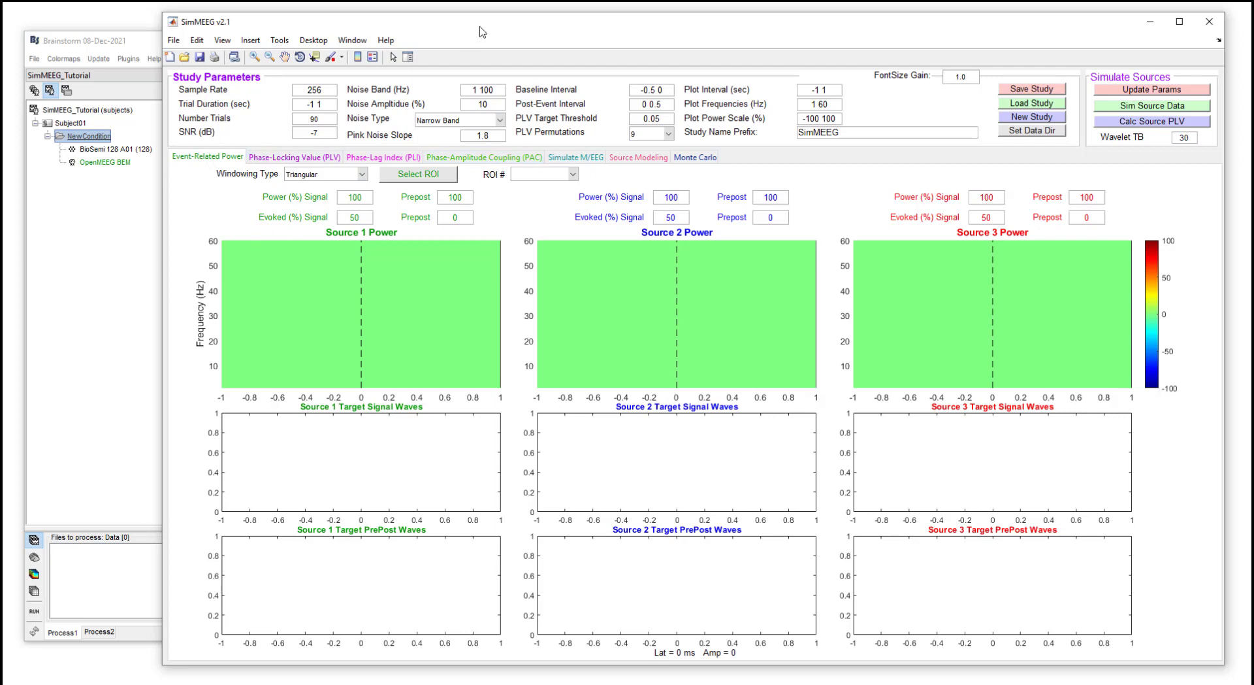
left_click_drag(489, 25, 451, 26)
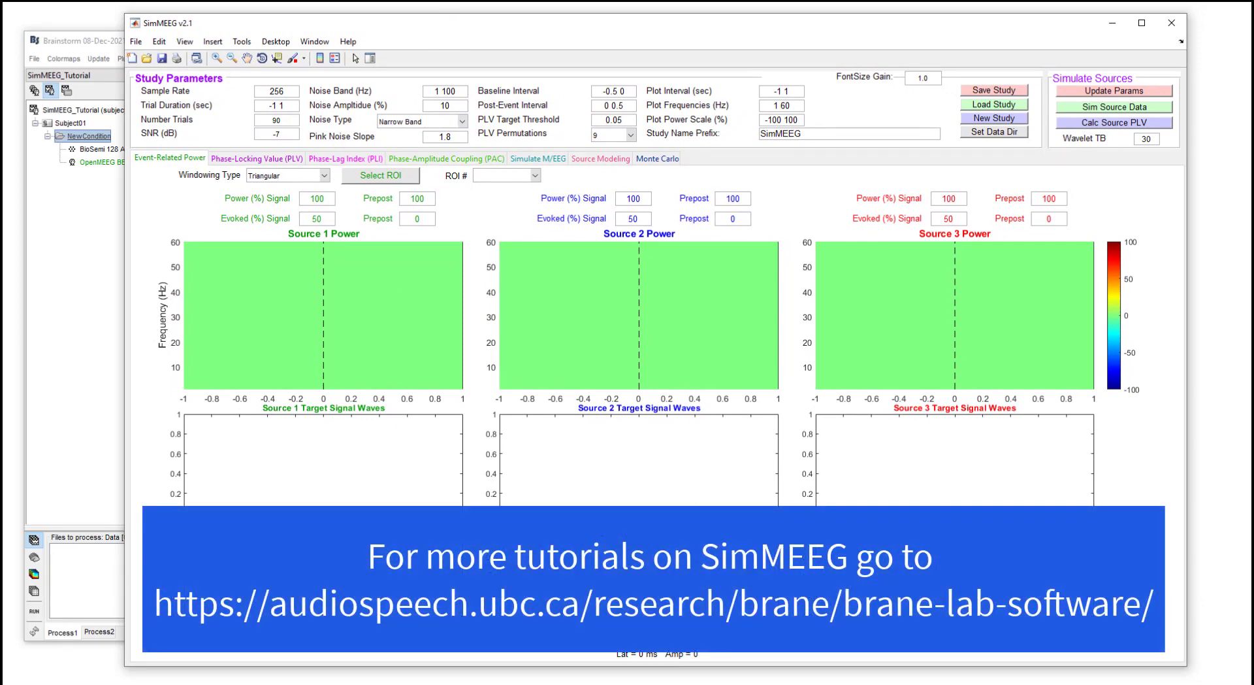
Switch to the browser, review the SimMEEG tutorials on the BRANE Lab's Freeware page, and return to SimMEEG.
left_click(874, 682)
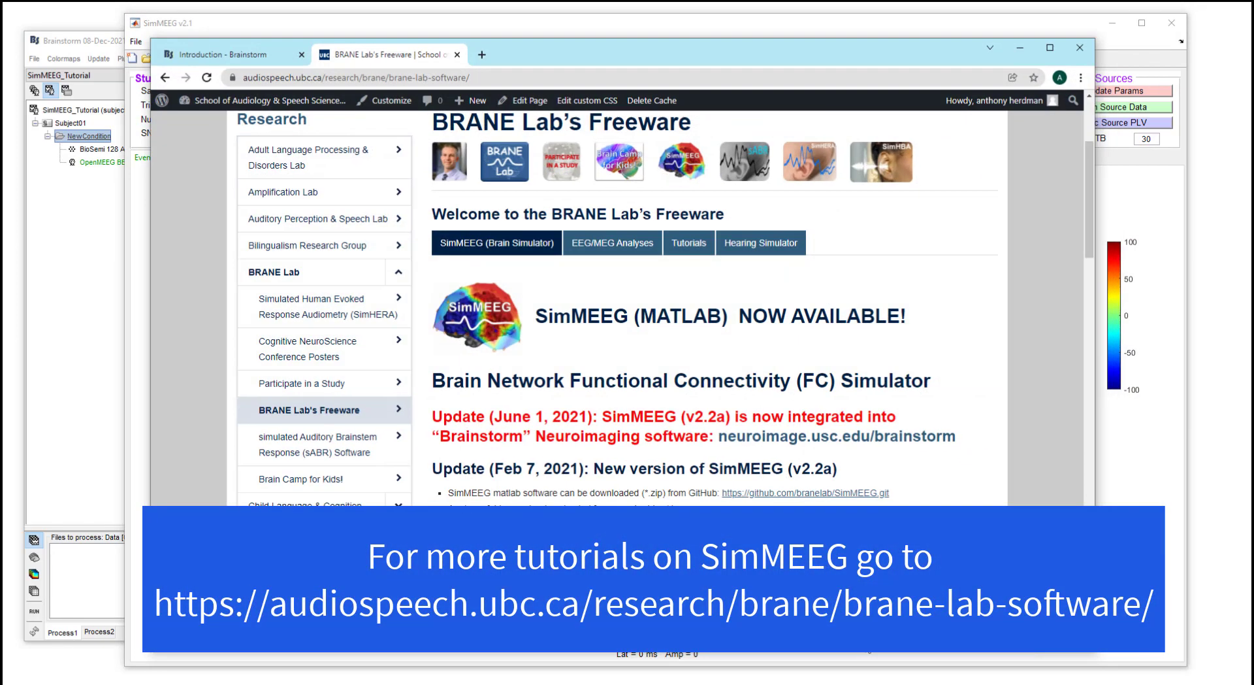
left_click(273, 72)
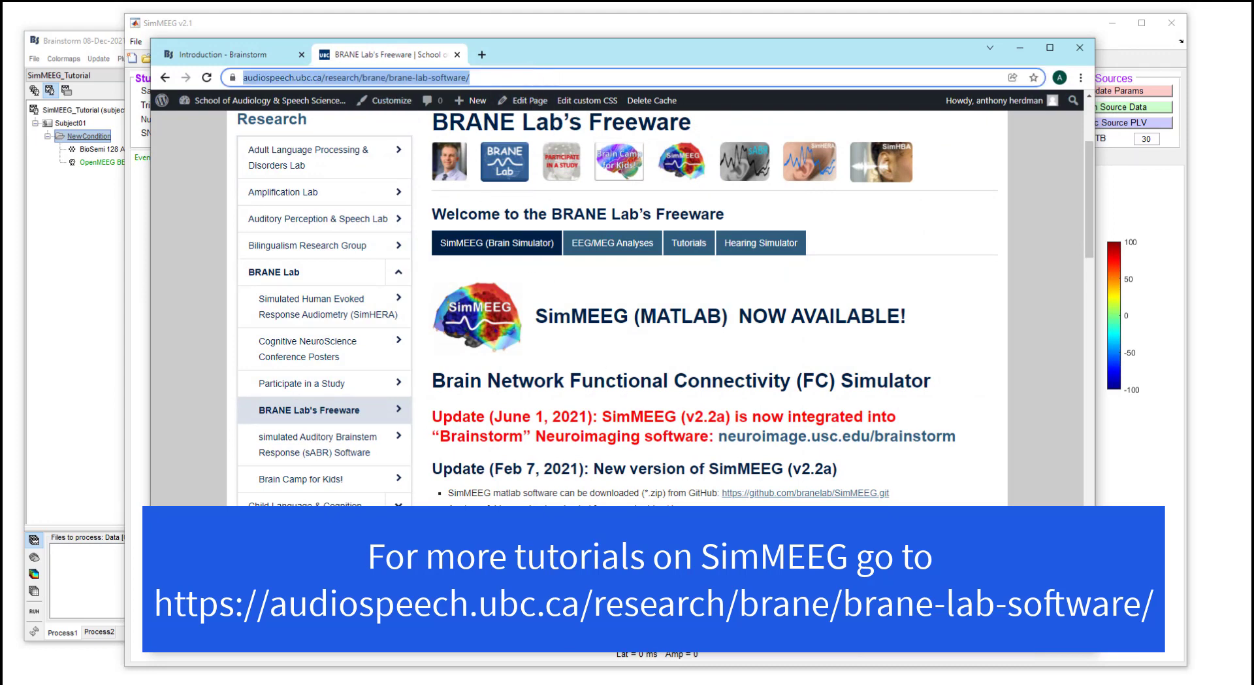
scroll(681, 433, "down", 15)
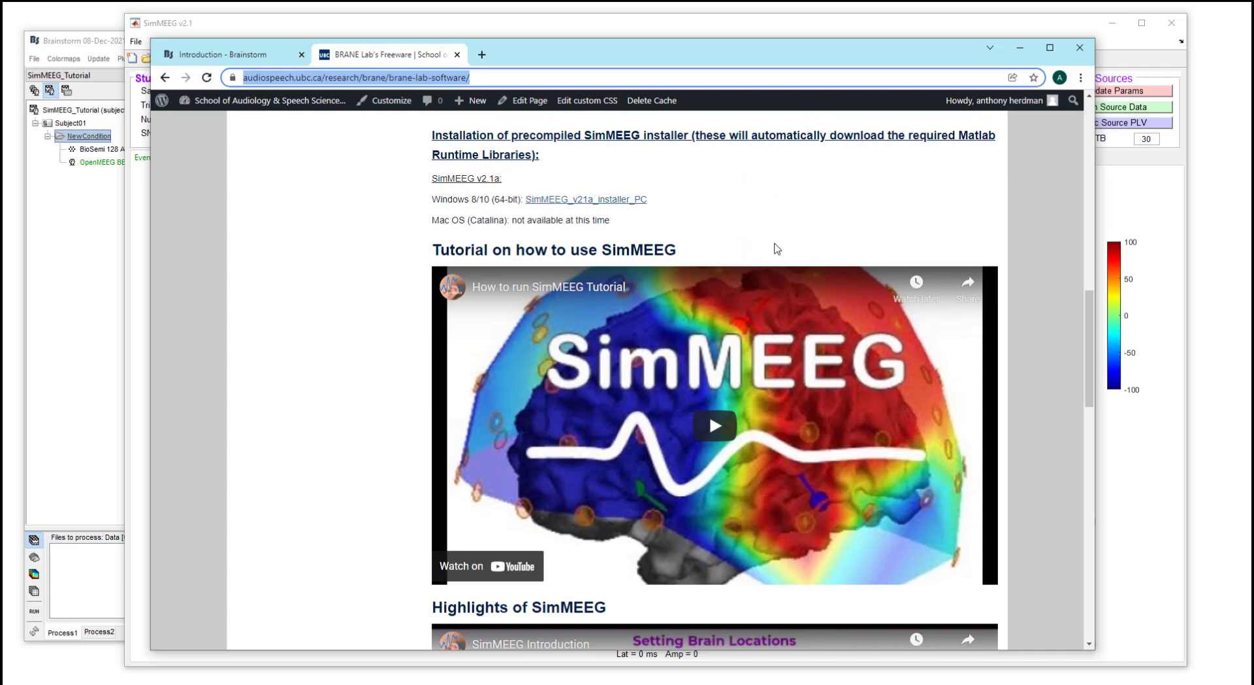
left_click(601, 30)
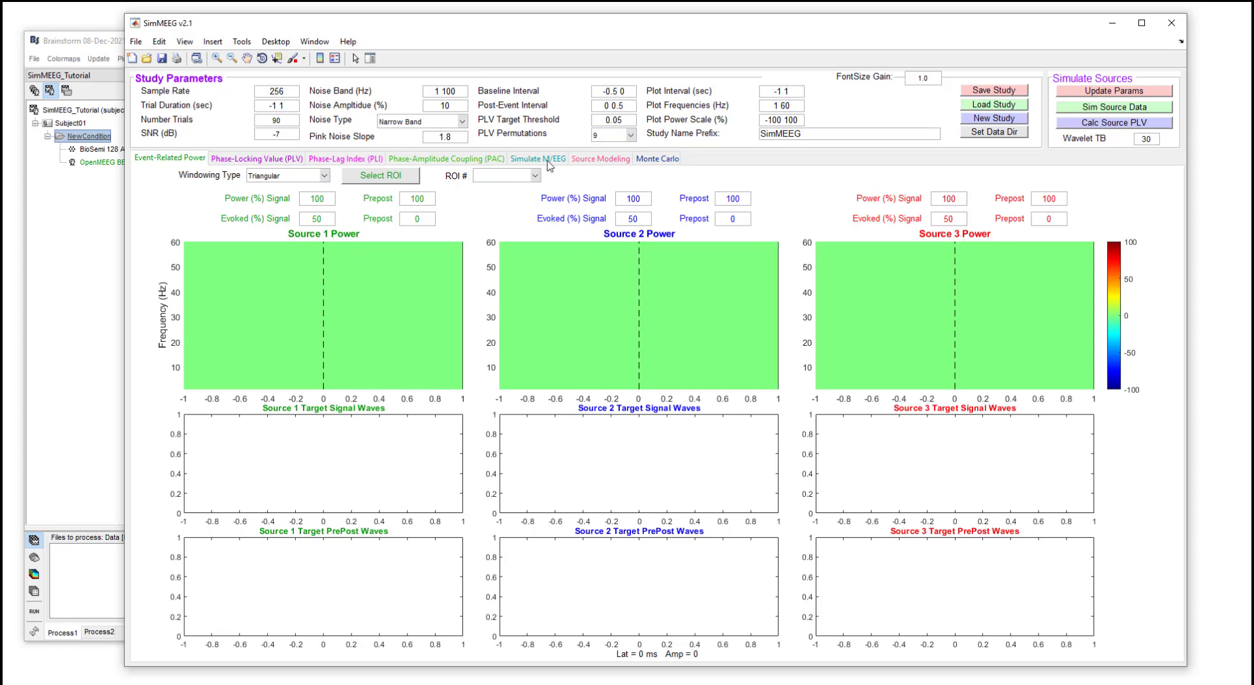
Draw an ROI spanning about 0 to 0.7 s on the Source 1 power plot and set its frequency range to 10 10.
left_click(413, 178)
left_click_drag(324, 354, 422, 366)
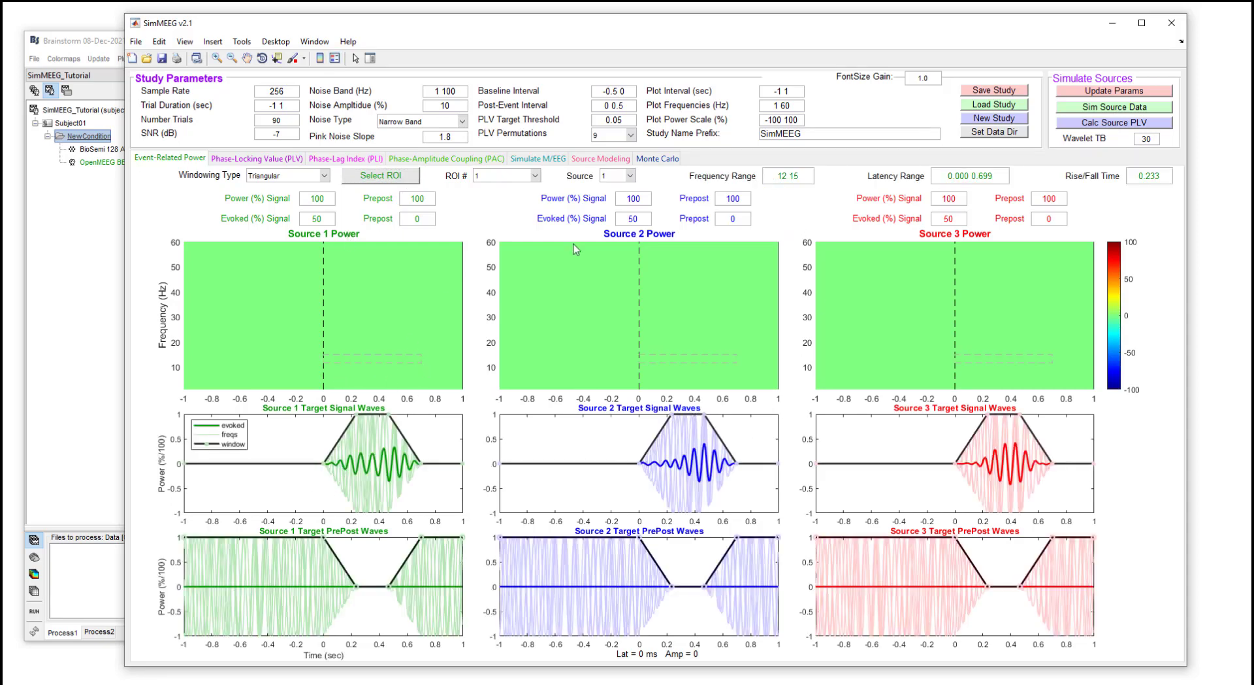
left_click_drag(780, 177, 835, 178)
type("10 10")
key("Return")
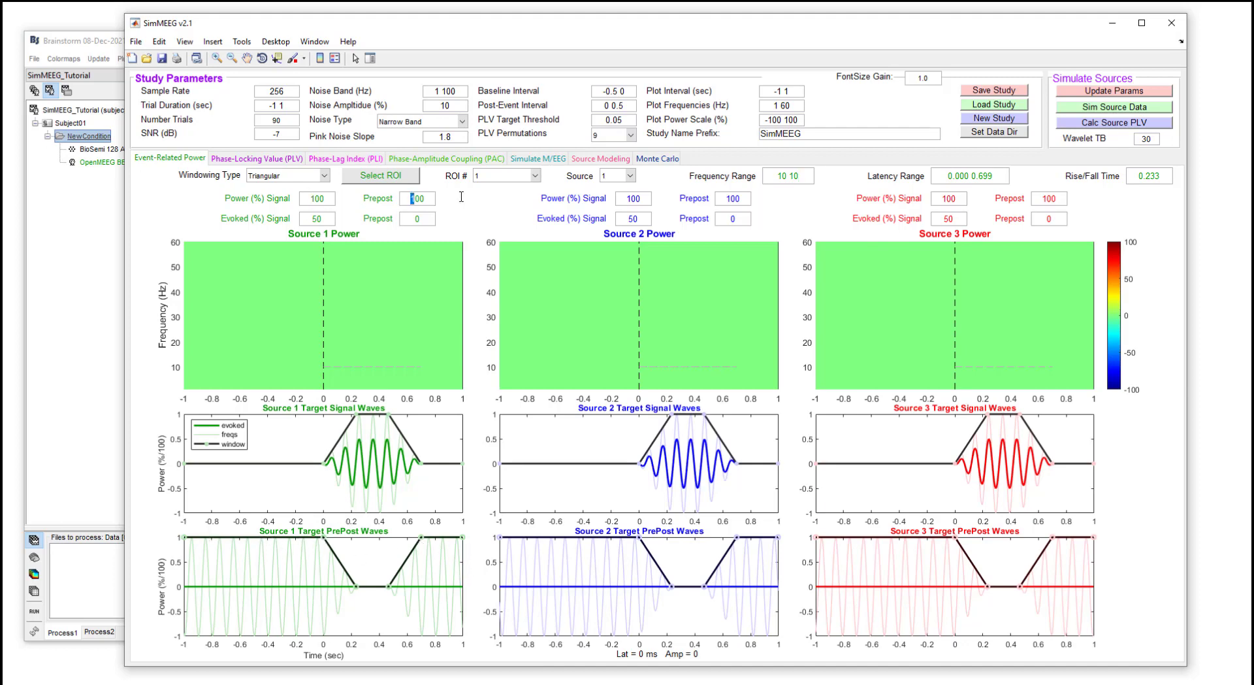
Set the prepost power of Source 1 and Source 2 to 0 percent.
left_click_drag(461, 197, 492, 201)
type("0")
key("Return")
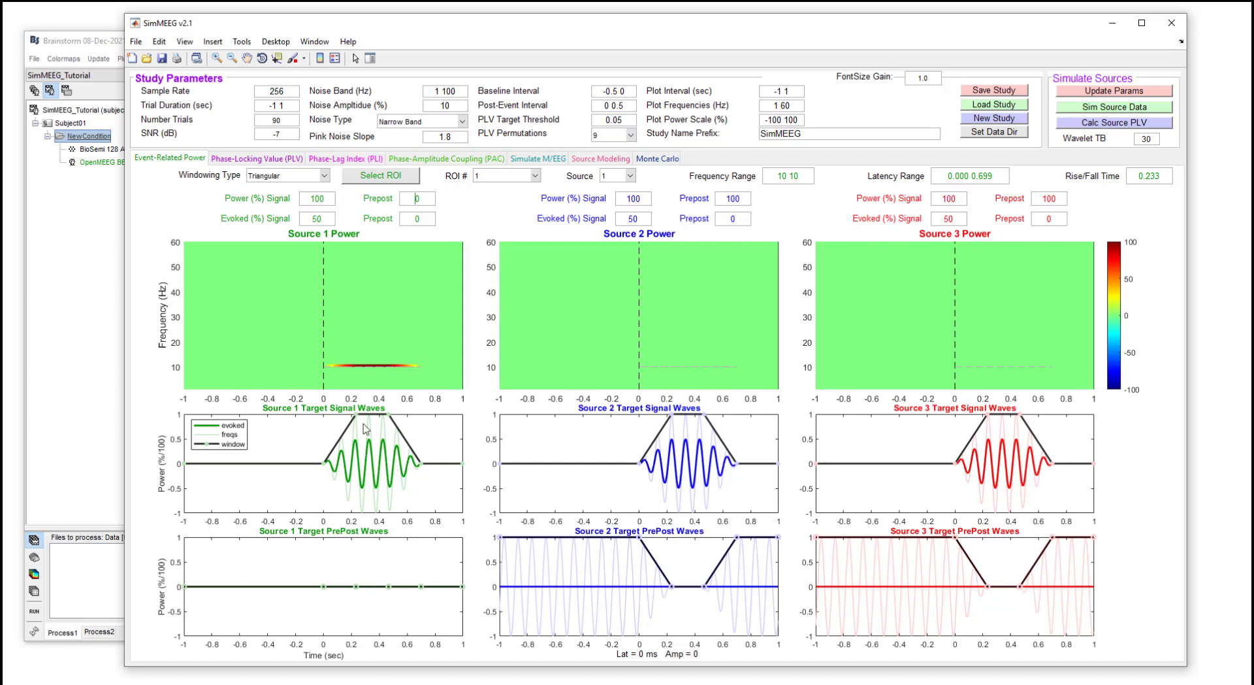
double_click(731, 199)
type("0")
key("Return")
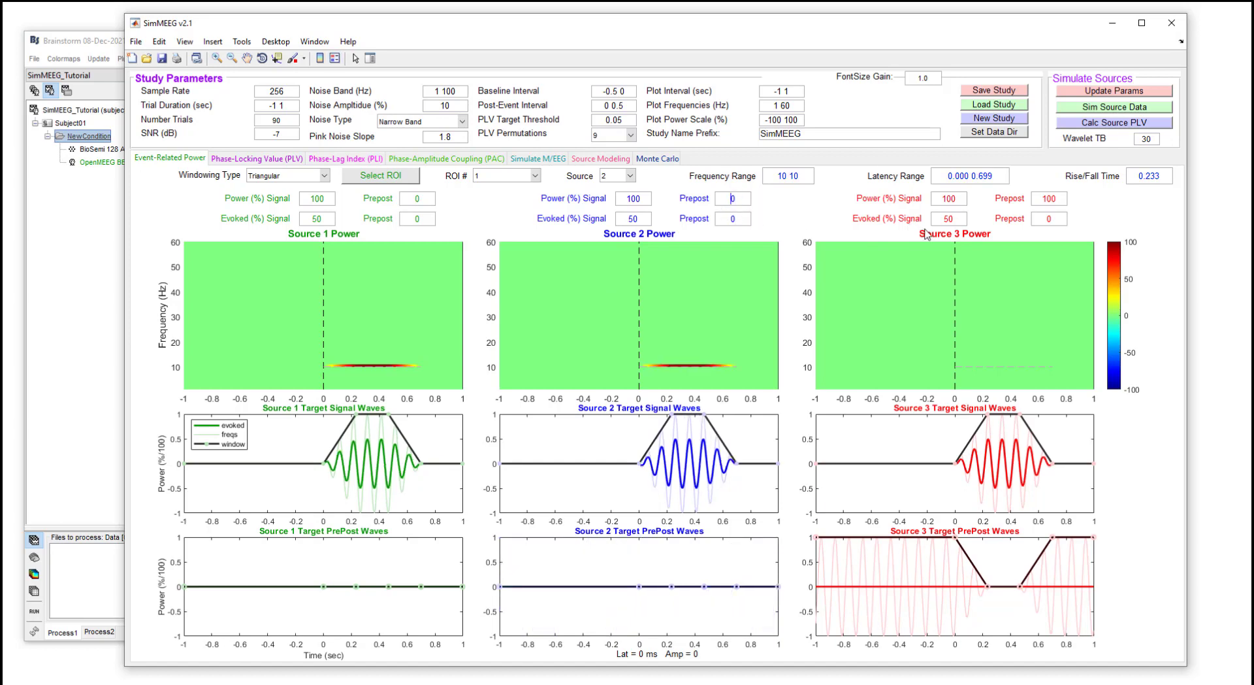
double_click(963, 198)
type("0")
key("Return")
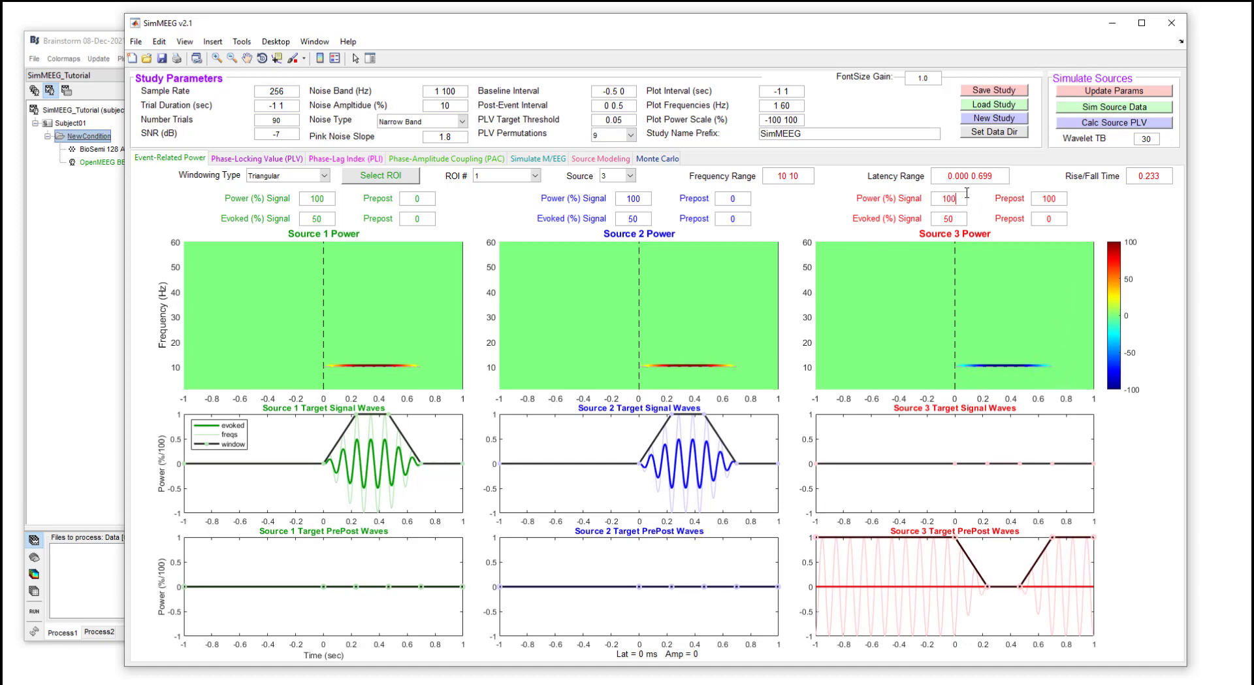
Set Source 3's signal power to 100 percent and its prepost power to 0 percent.
key("Delete")
key("Delete")
key("Return")
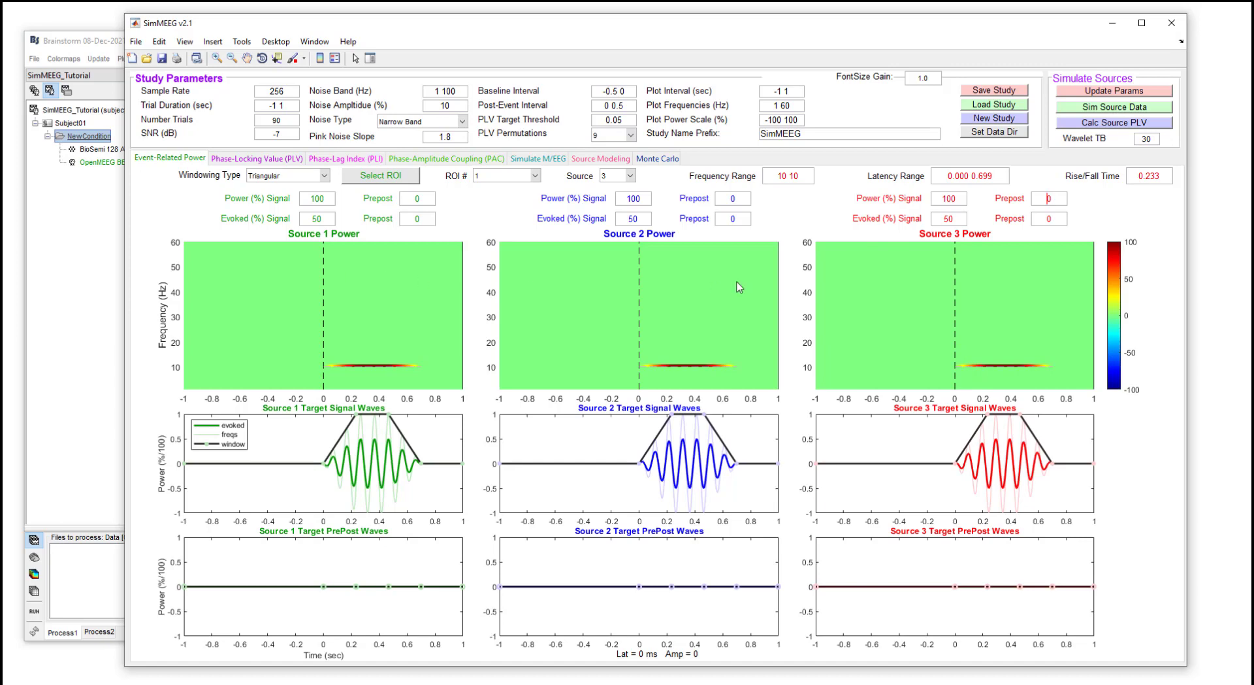
Examine the phase-locking value, phase-lag index and phase-amplitude coupling settings for the three sources.
left_click(242, 159)
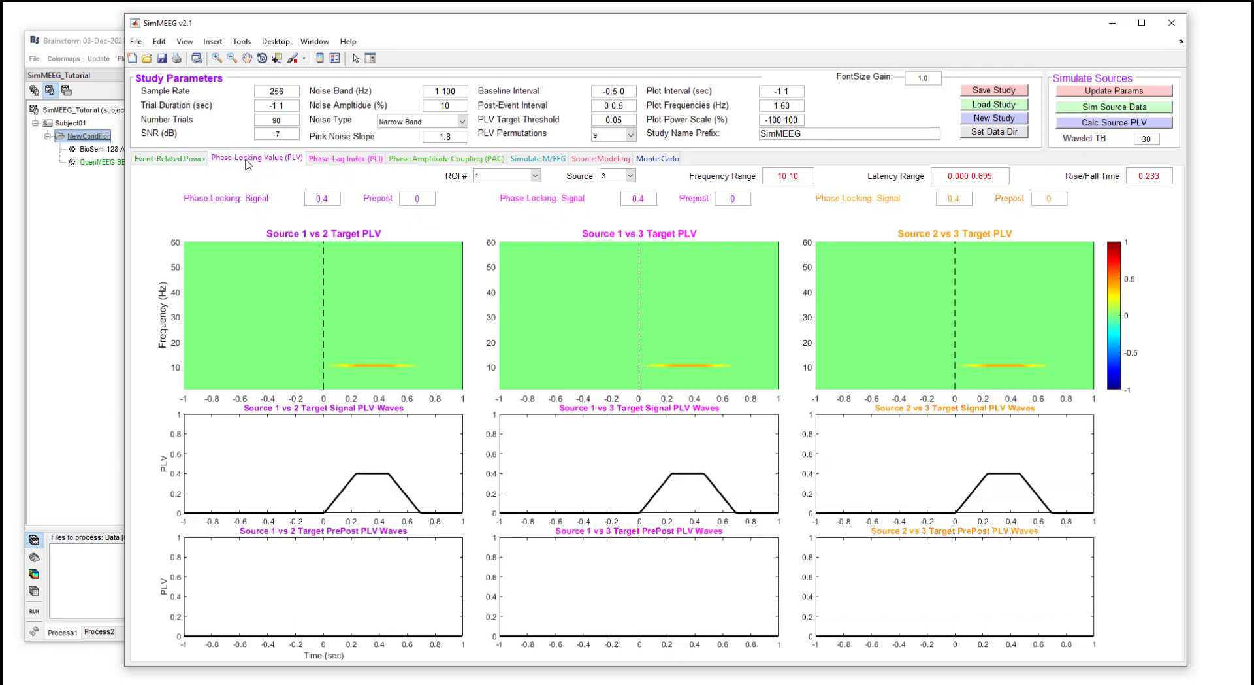
left_click(351, 159)
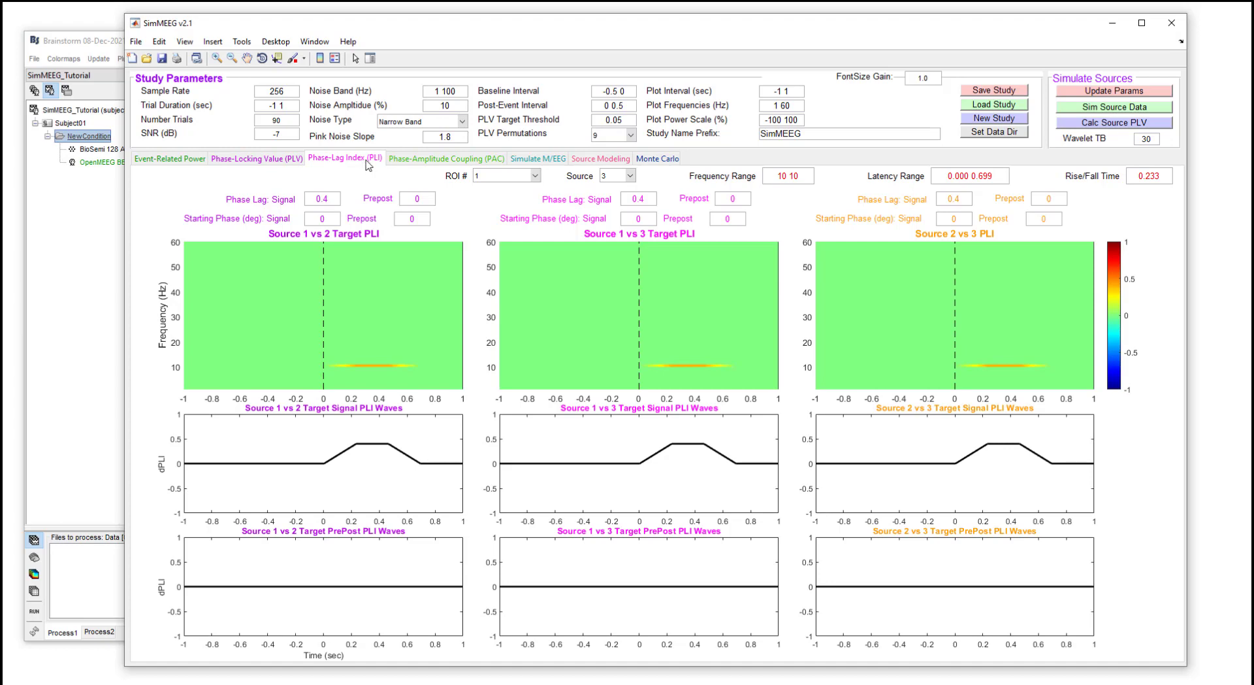
left_click(447, 160)
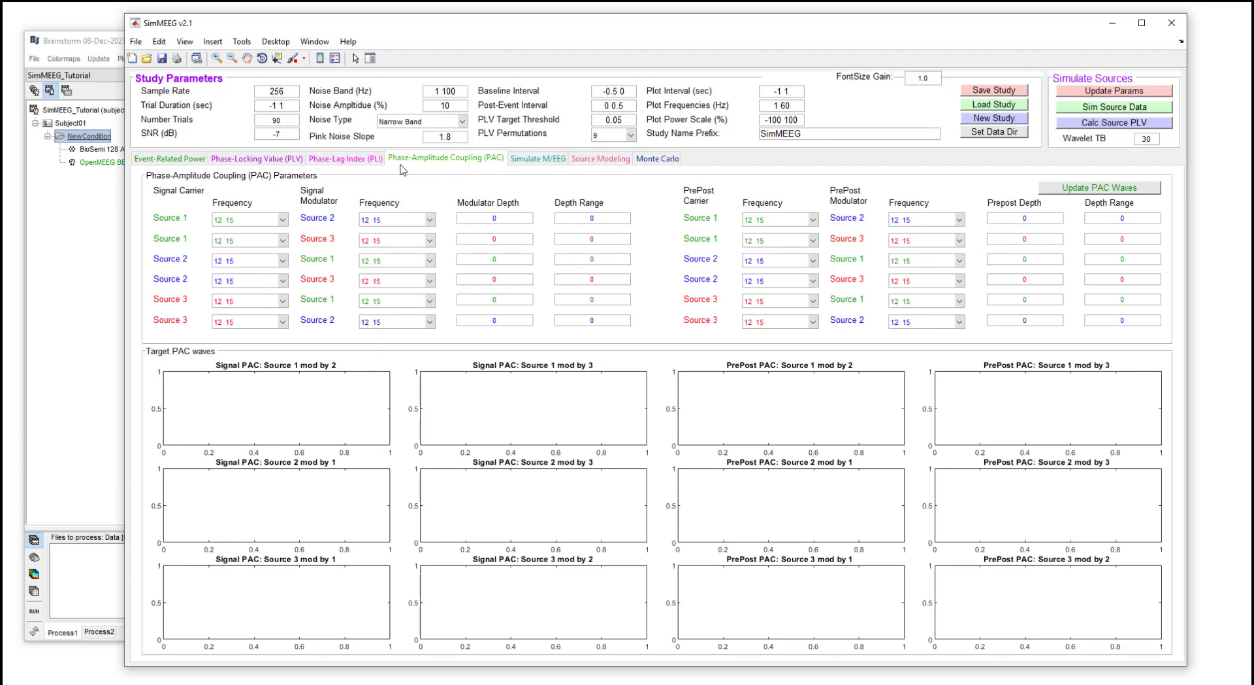
Open the MRI source locations viewer for the M/EEG forward model and load the default source locations.
left_click(536, 163)
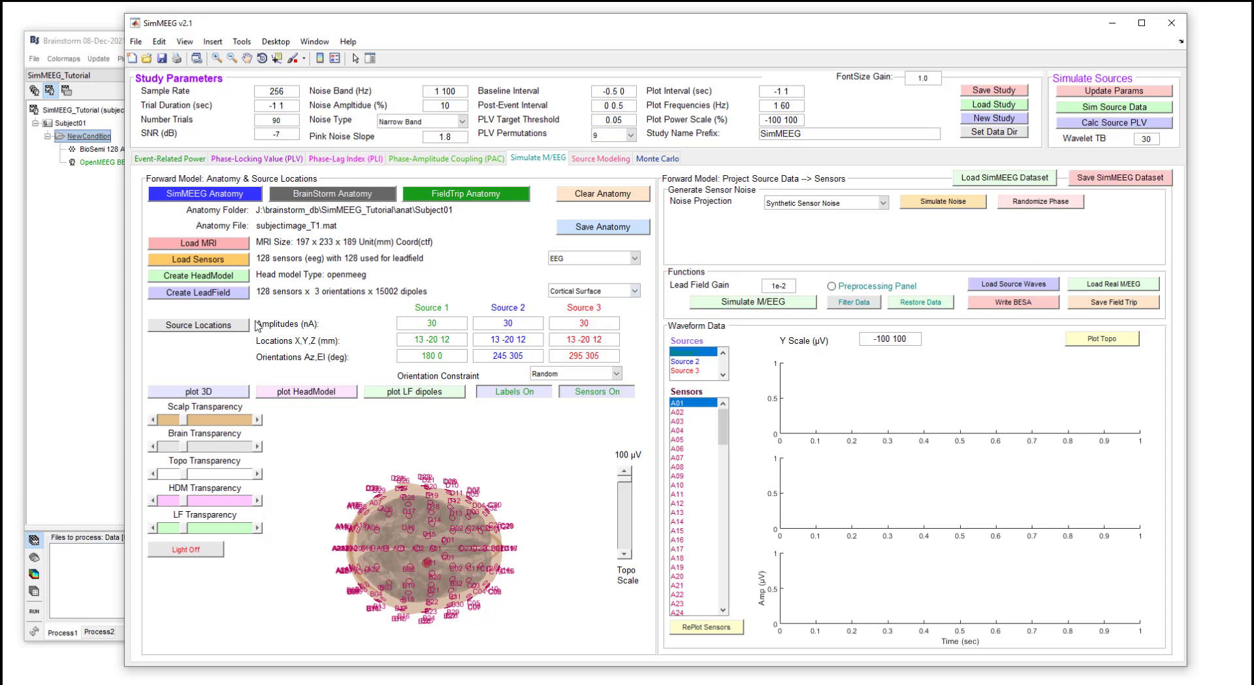
left_click(233, 329)
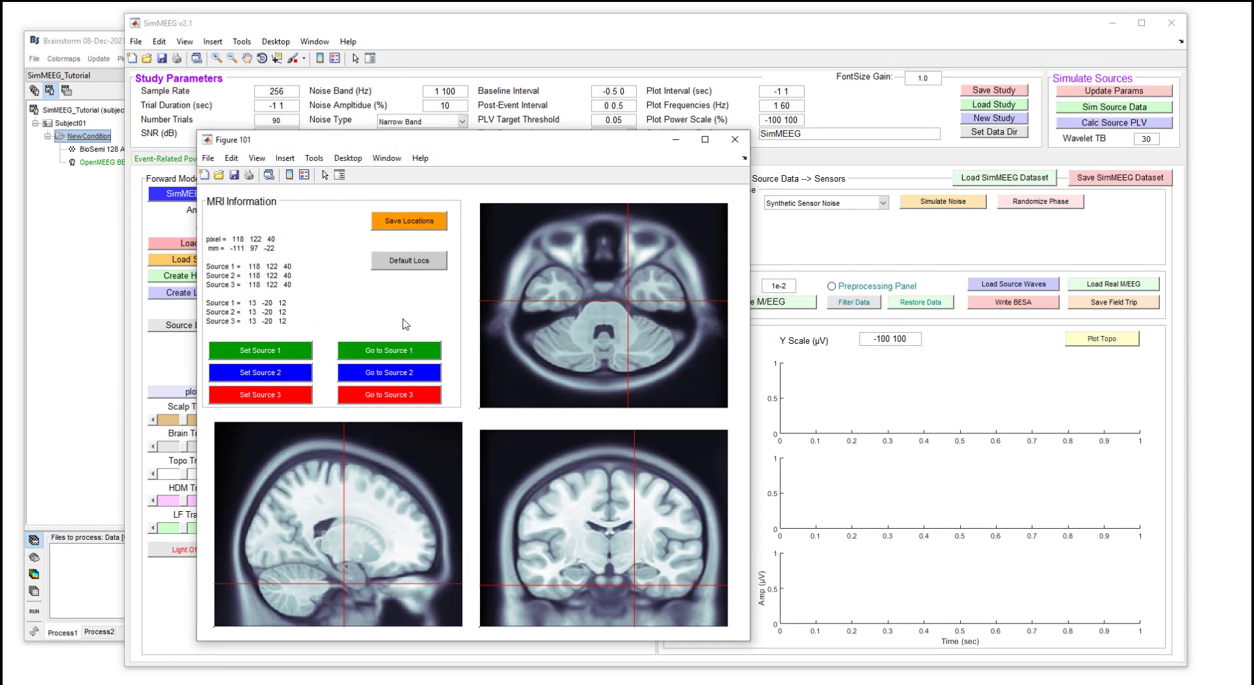
left_click(395, 356)
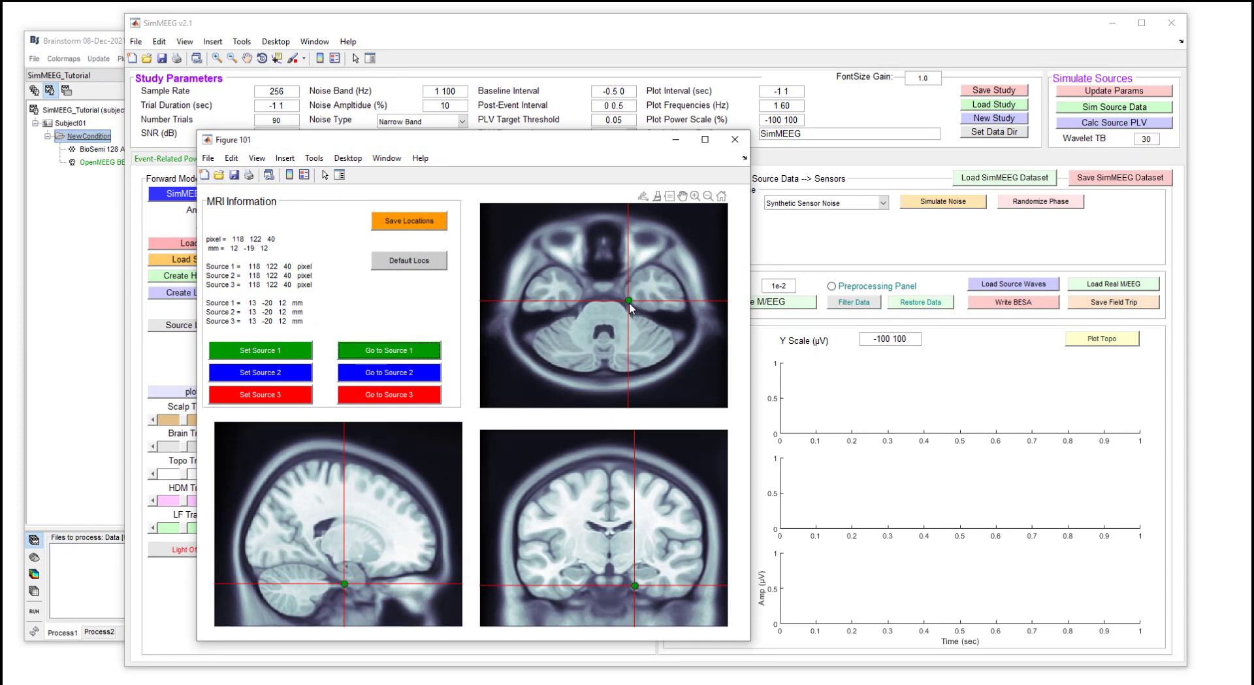
left_click(646, 355)
left_click_drag(644, 355, 637, 338)
left_click(405, 265)
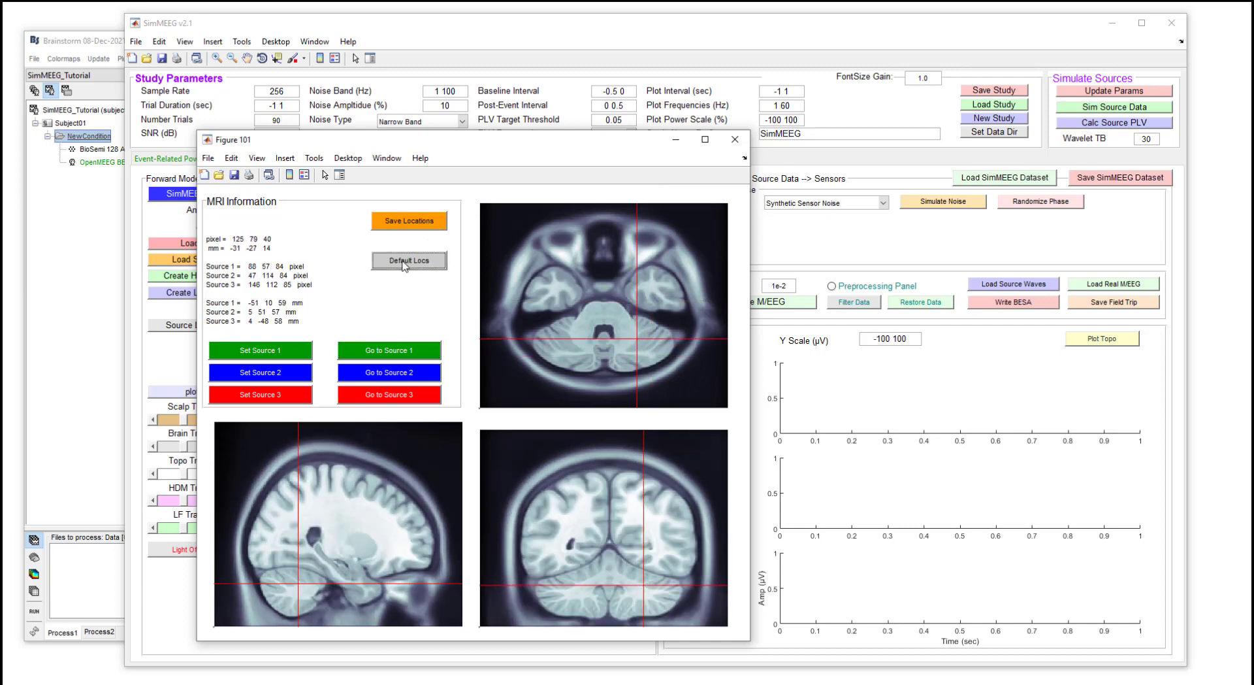
Move Source 1 to about -77 5 60 mm, Source 2 to 5 66 57 and Source 3 to 7 -70 57, and save the locations.
left_click(416, 348)
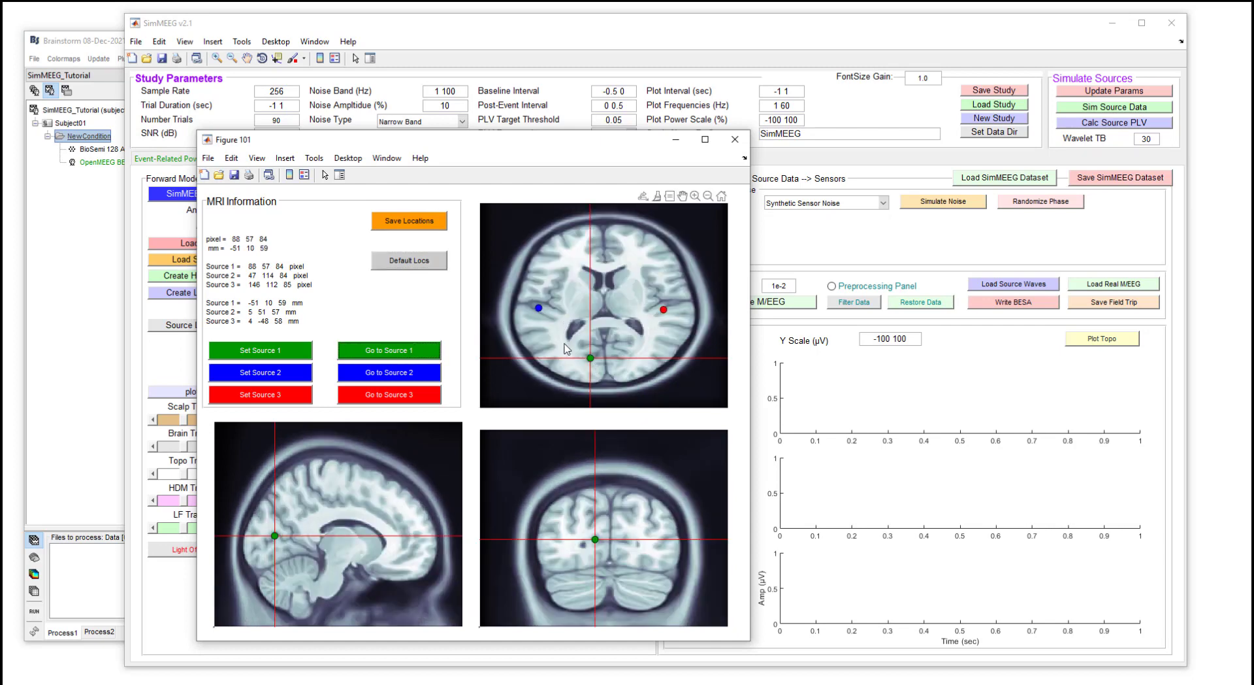
mouse_move(592, 358)
left_mouse_down()
mouse_move(576, 298)
mouse_move(594, 382)
left_mouse_up()
left_click_drag(663, 309, 691, 307)
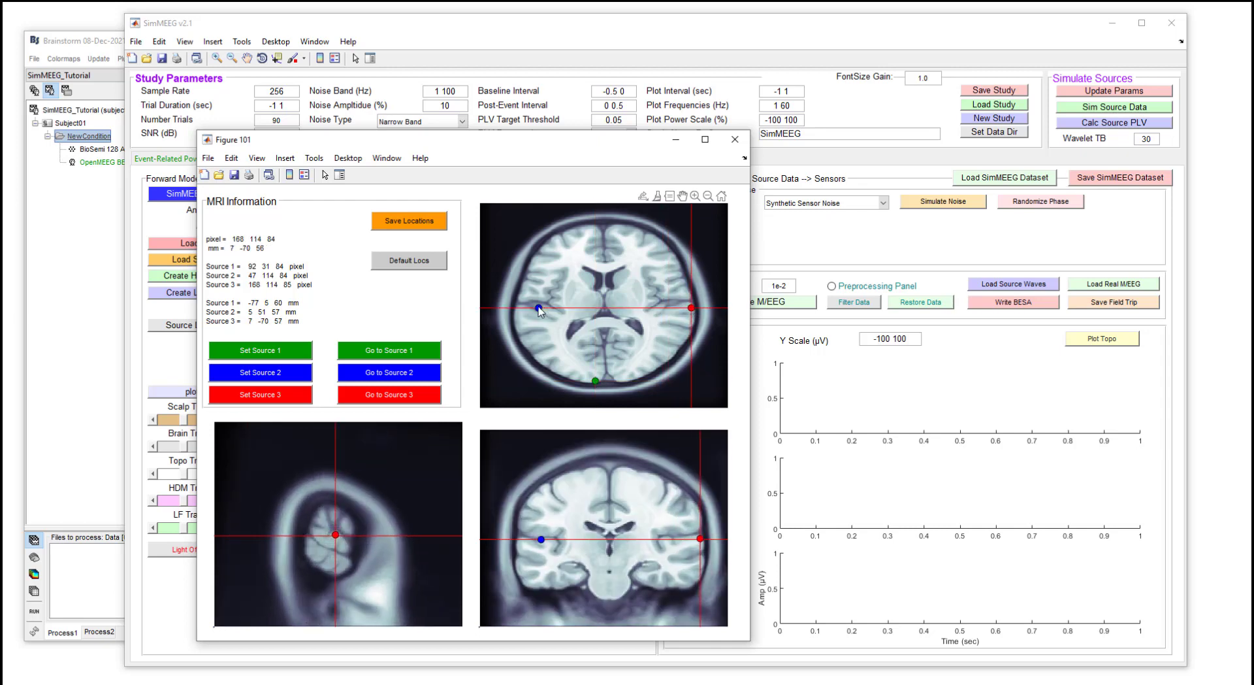
left_click_drag(540, 311, 519, 308)
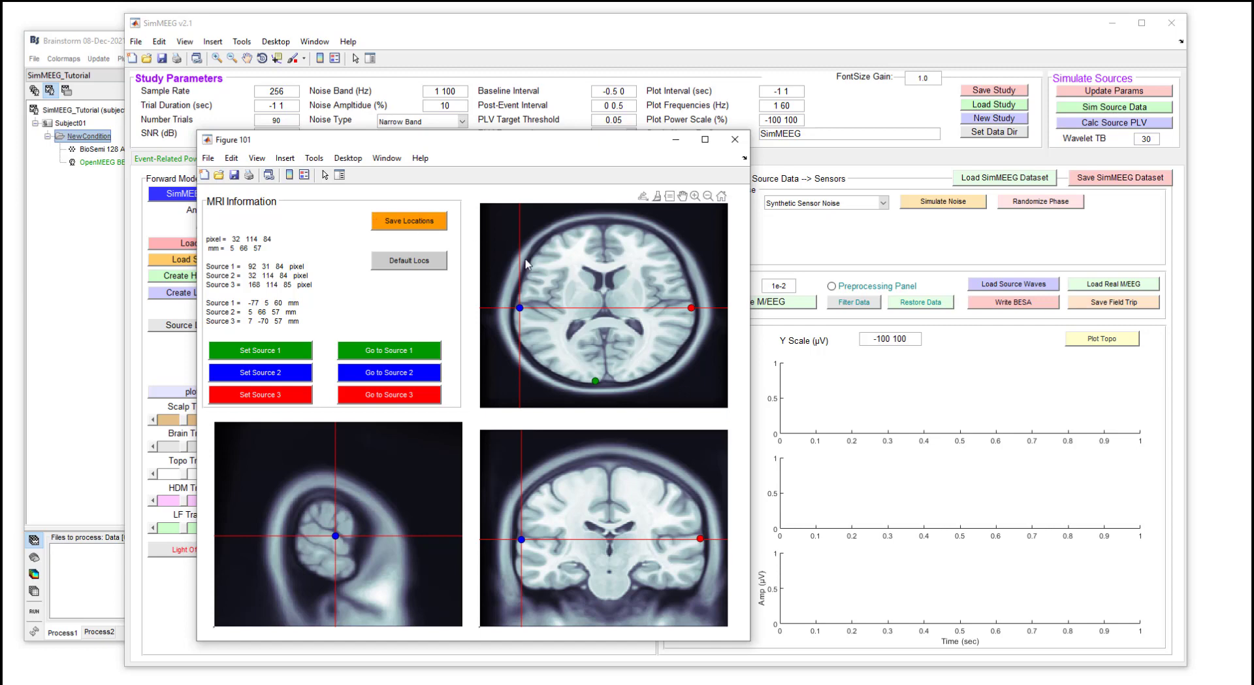
left_click(409, 221)
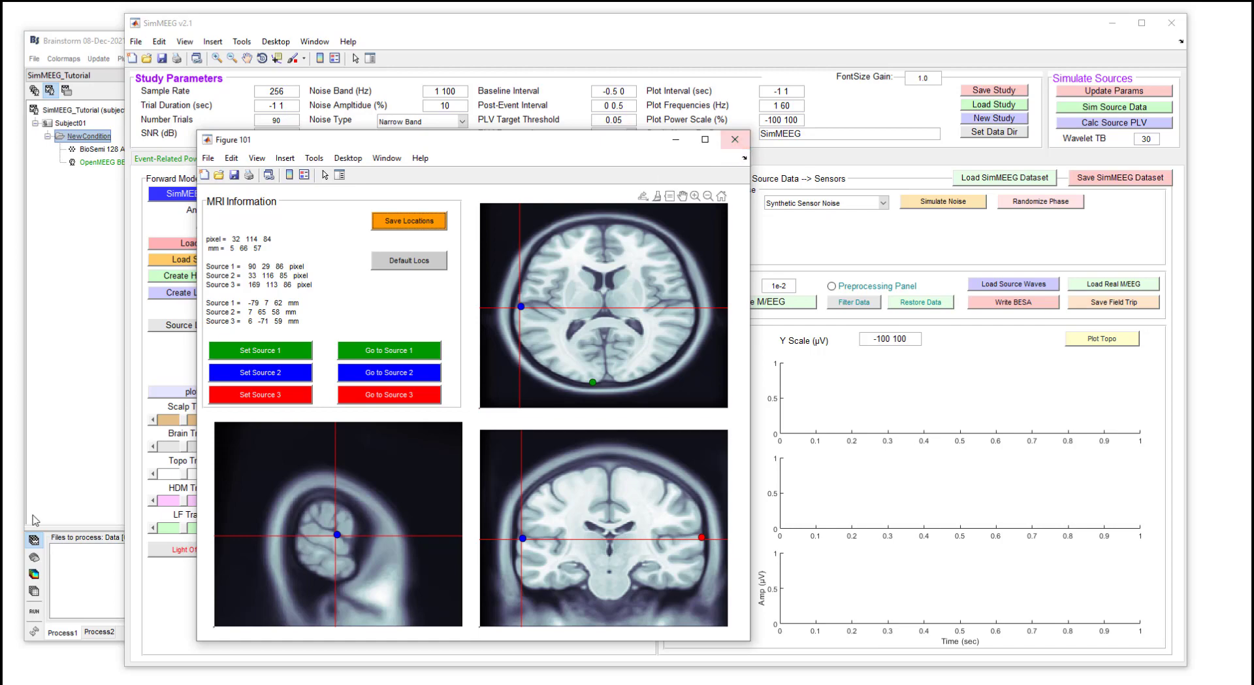
left_click(735, 140)
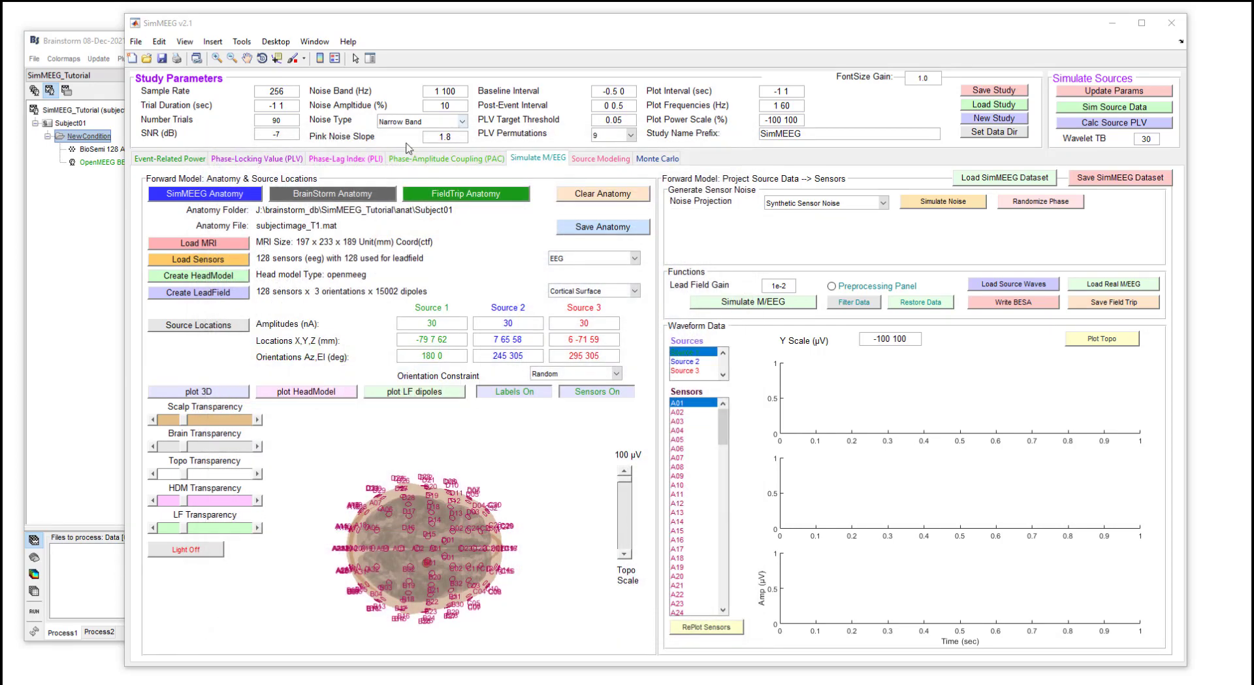
Plot the saved sources in 3D, rotated to the back of the head, with sensor labels off and sensors on.
left_click(218, 394)
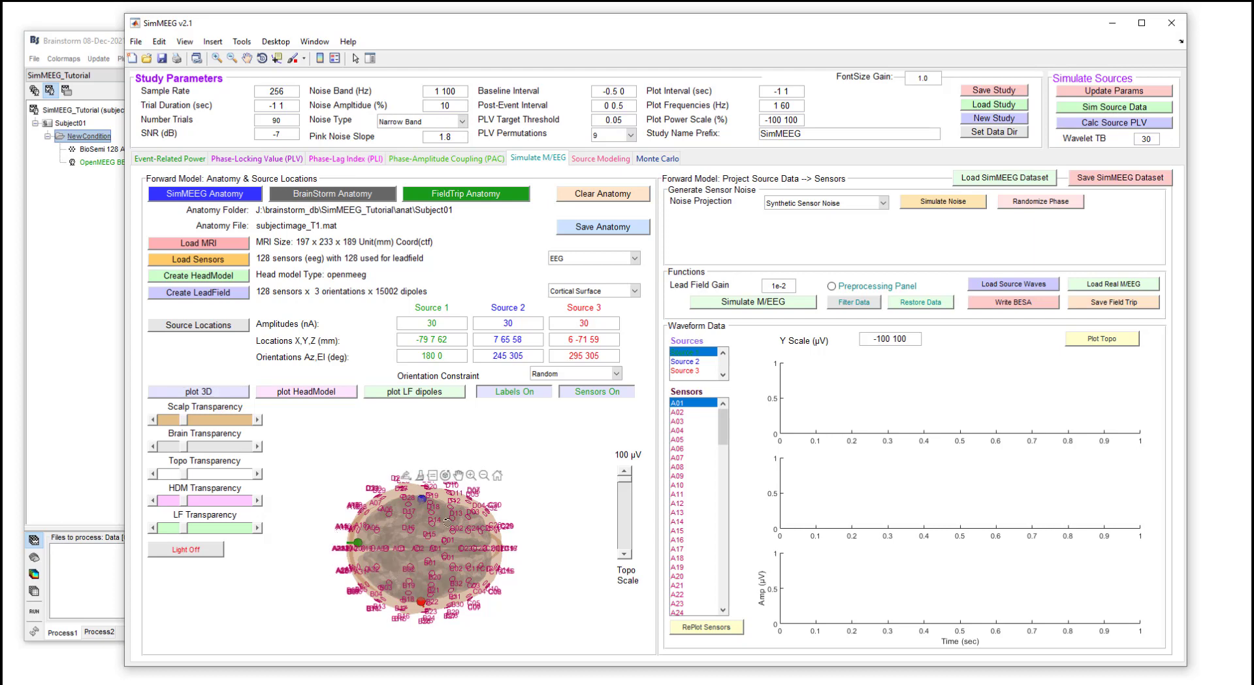
left_click(445, 475)
left_click_drag(371, 578, 514, 542)
left_click(602, 399)
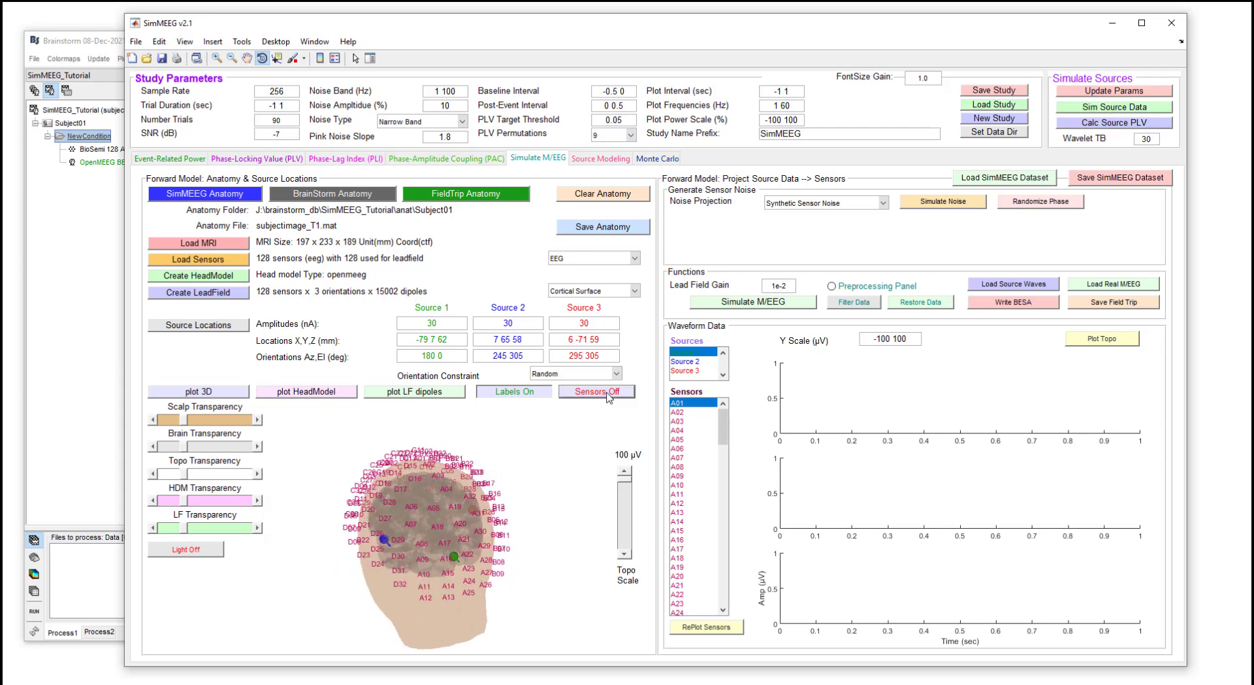
left_click(585, 397)
left_click(528, 398)
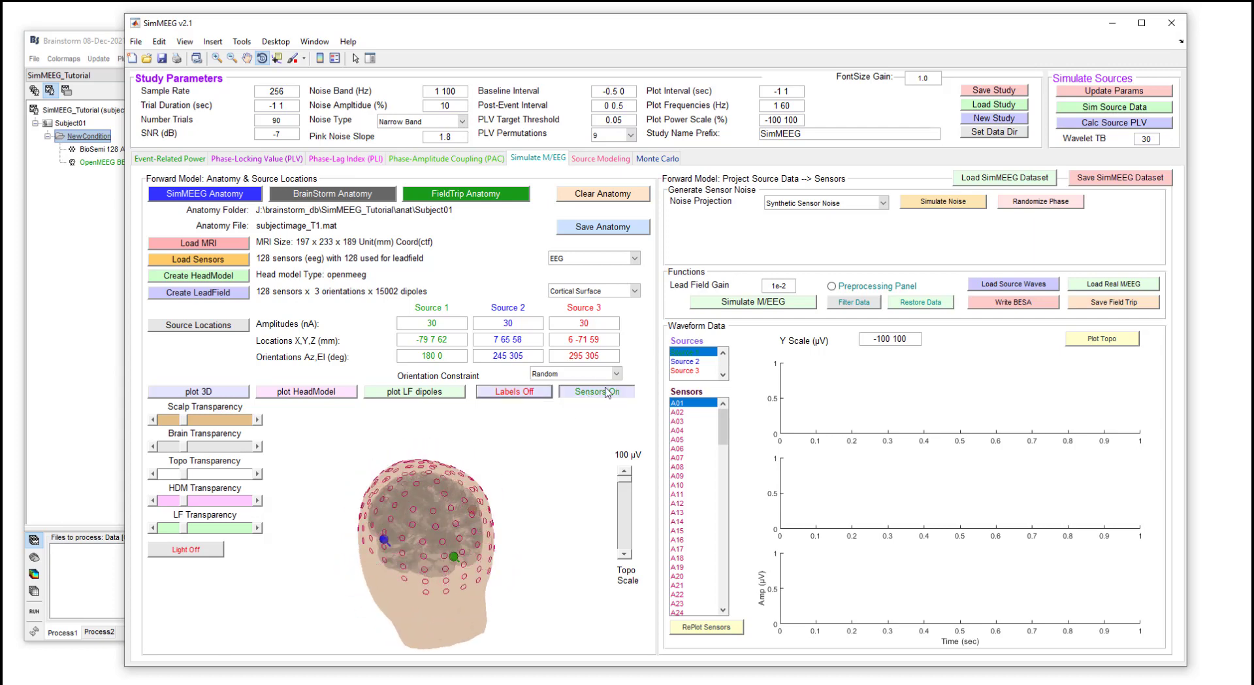
Make the scalp and brain surfaces more see-through in the 3D plot to reveal all three sources.
left_click_drag(435, 522, 441, 491)
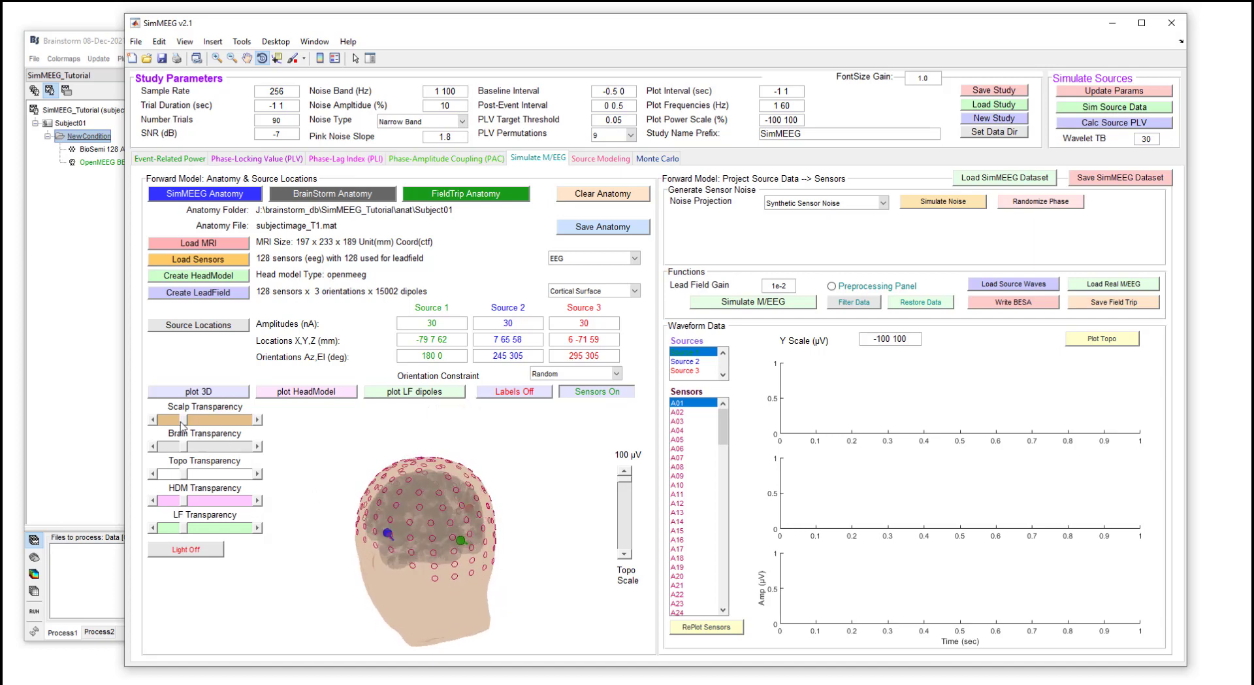
left_click_drag(186, 420, 173, 447)
left_click_drag(416, 580, 479, 523)
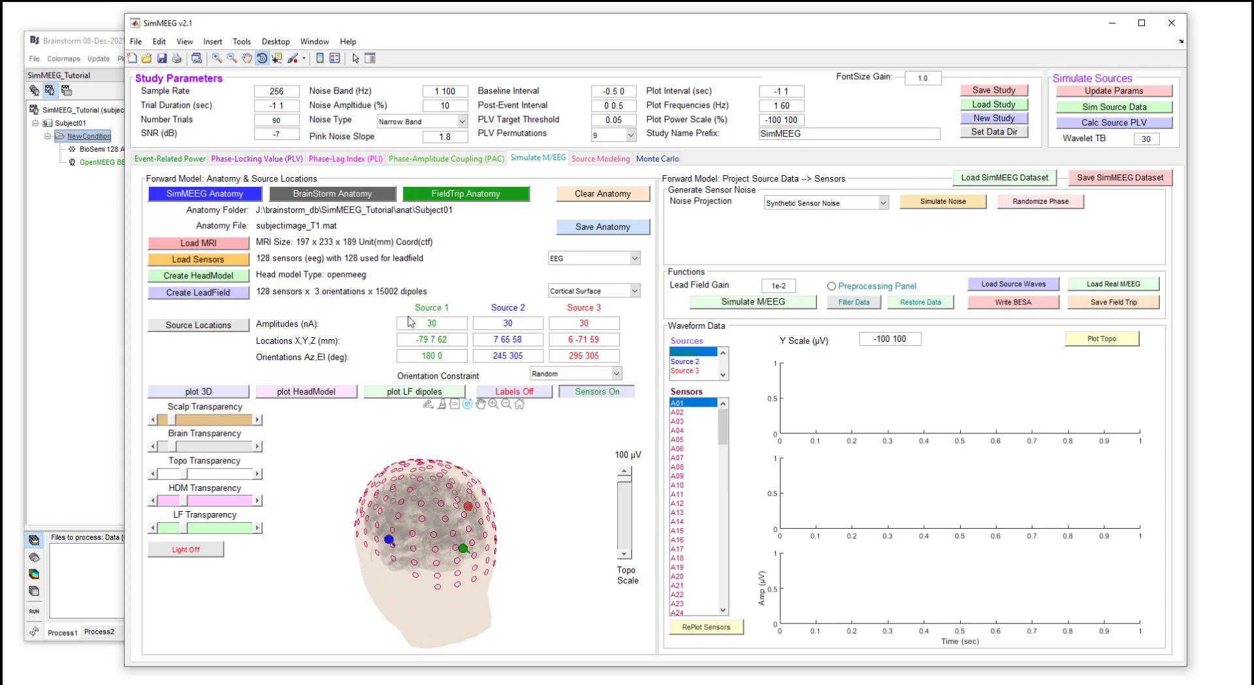
Compare the event-related power settings with the source locations and amplitudes of the forward model.
left_click(170, 158)
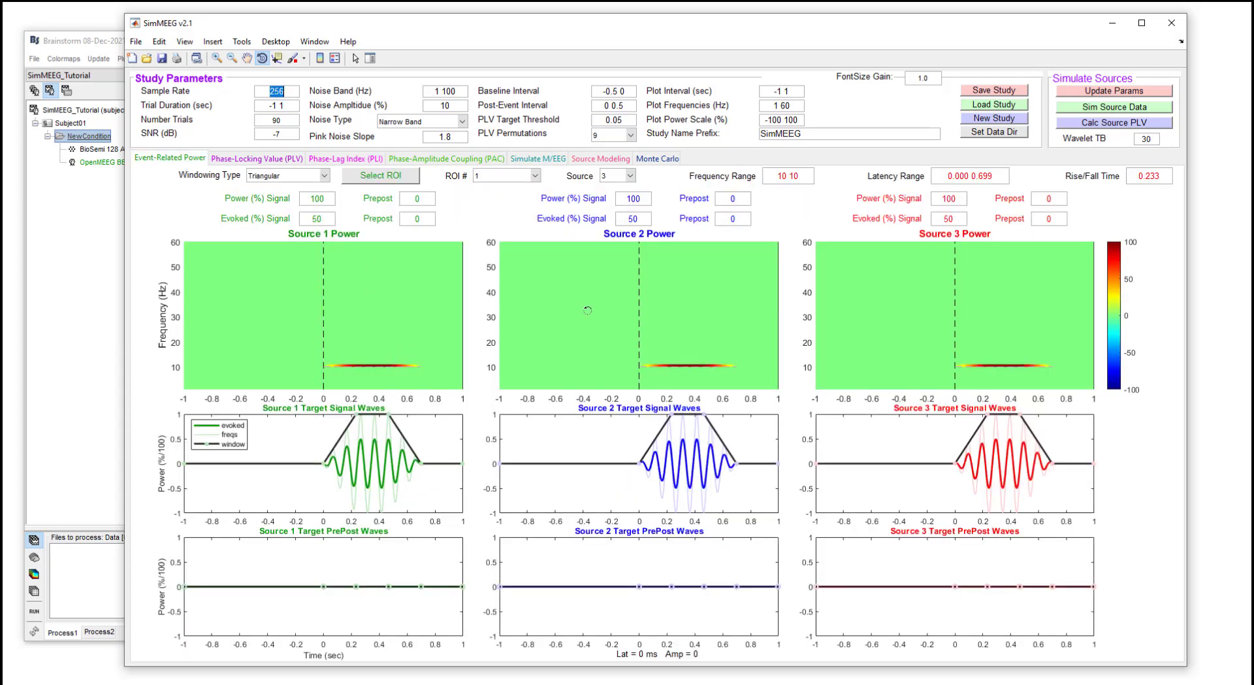
left_click(526, 160)
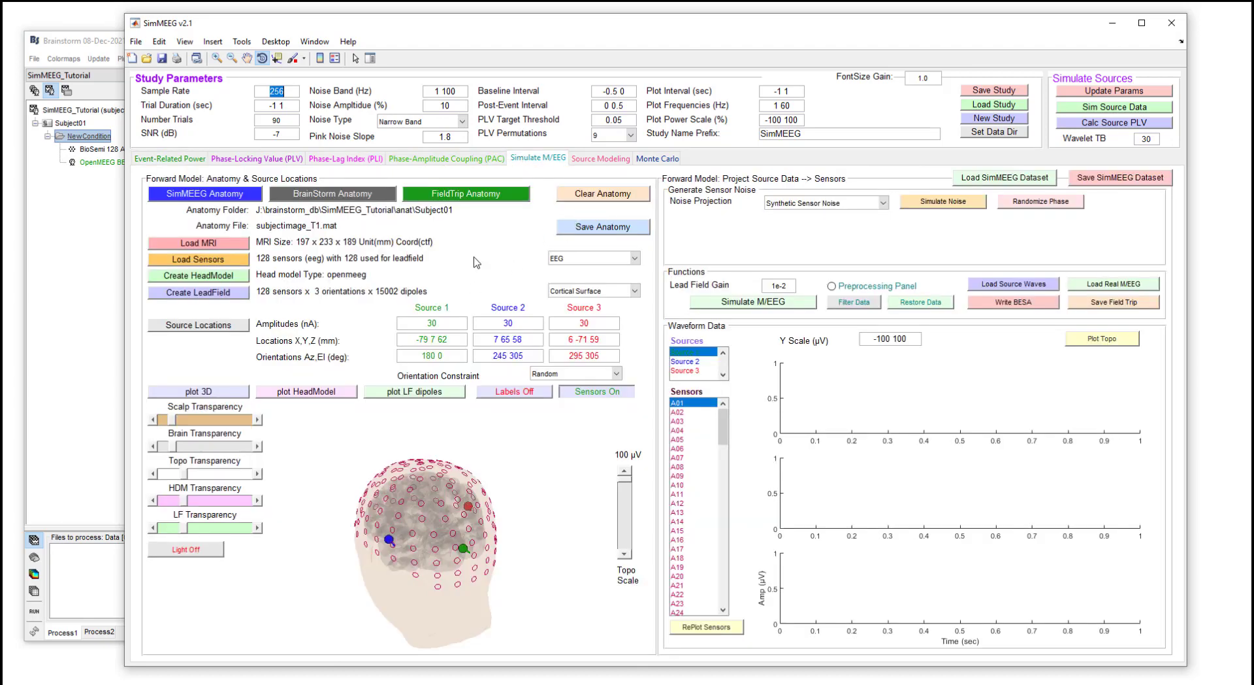
left_click(168, 159)
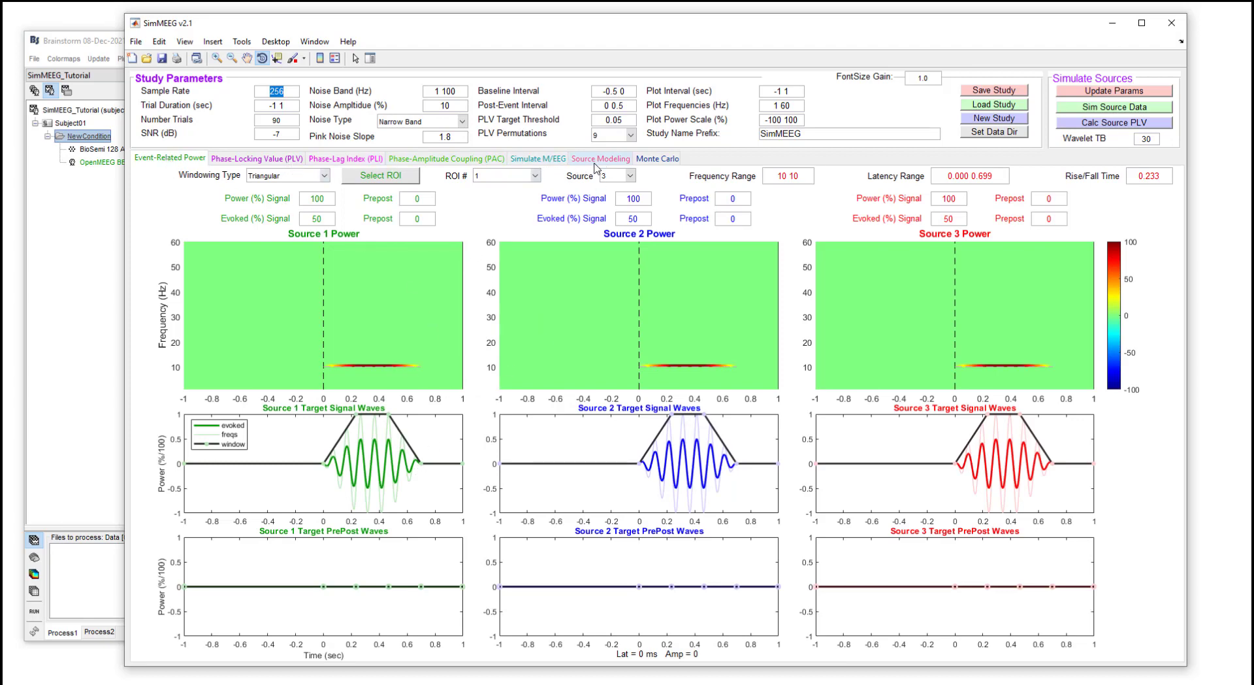
left_click(551, 162)
Simulate the source data with updated parameters and switch to MATLAB to check the Command Window output.
left_click(1100, 93)
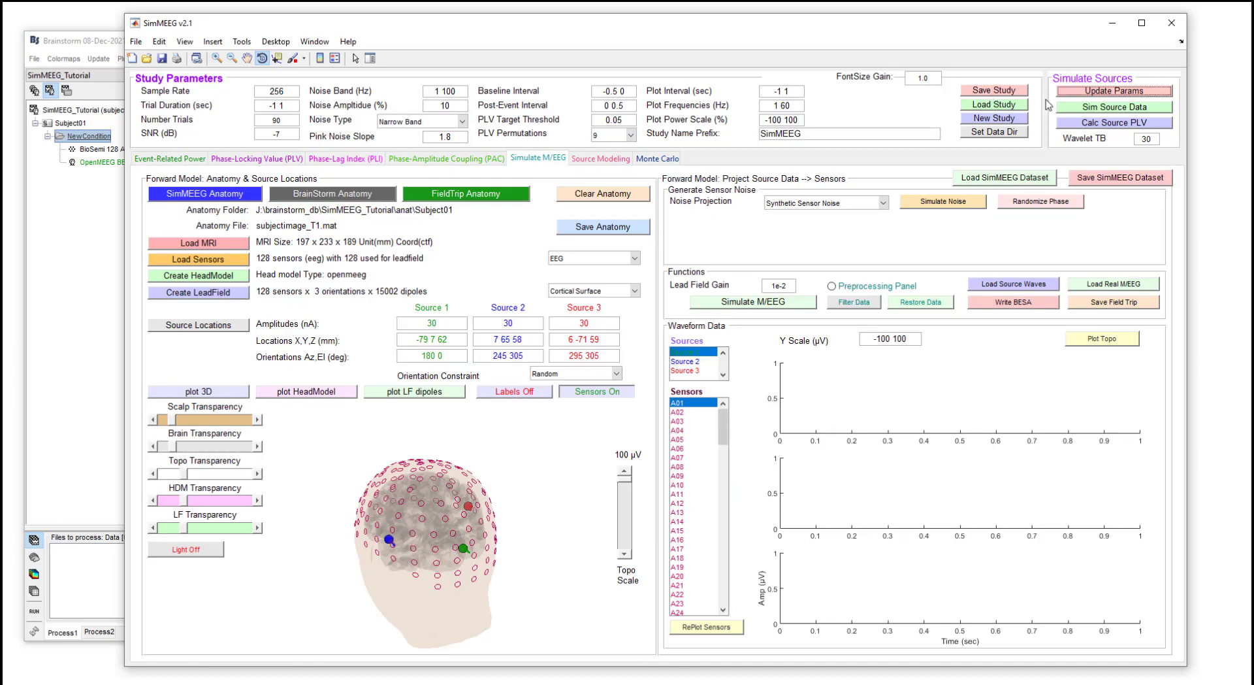
left_click(1108, 97)
left_click(1124, 111)
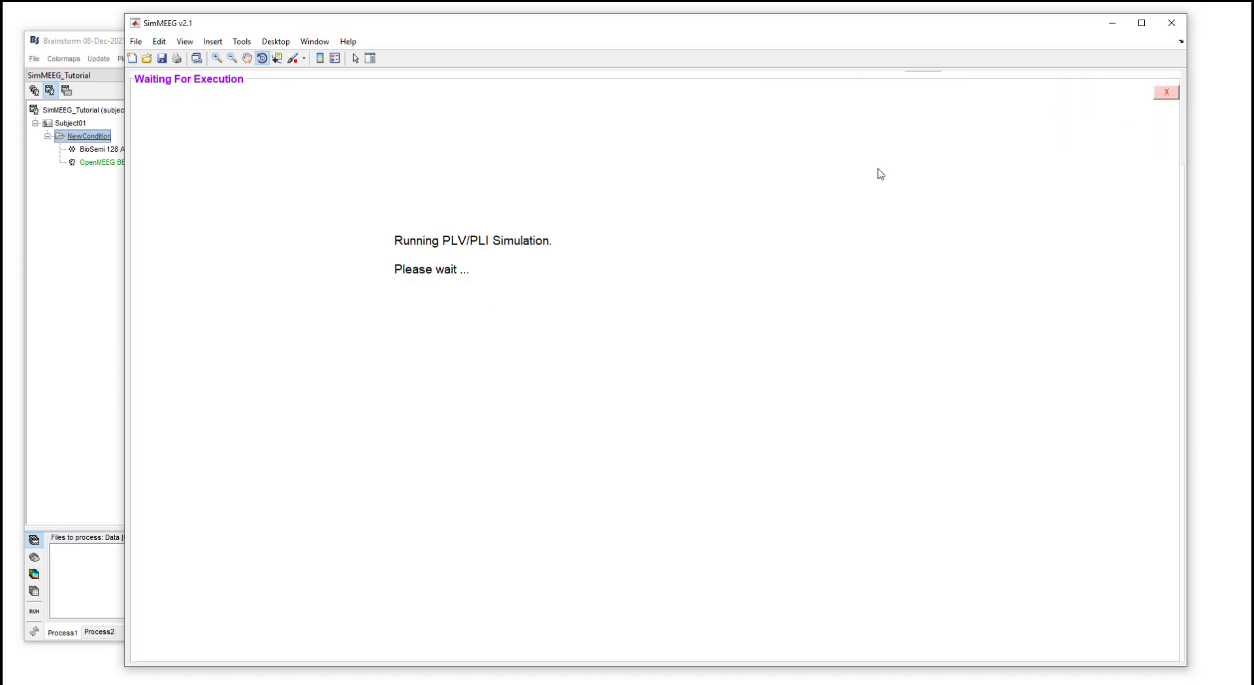
left_click(449, 683)
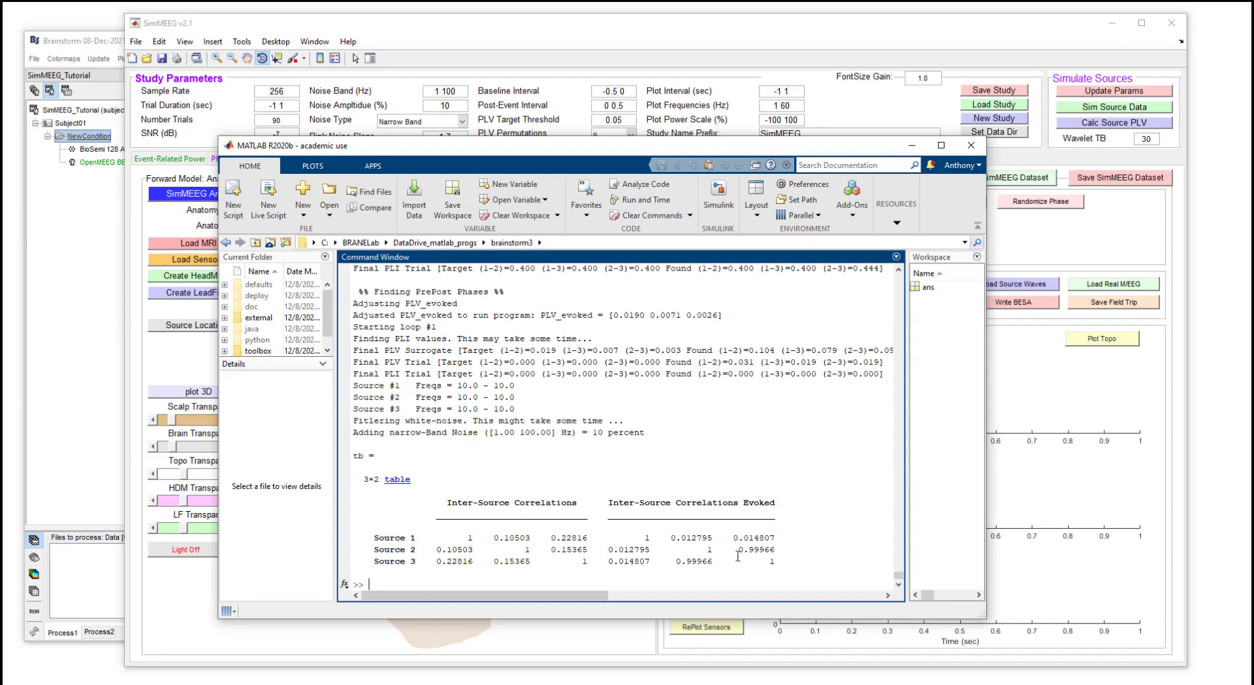
Return to SimMEEG and compare the simulated waveforms of Sources 1, 2 and 3 with the event-related power settings.
left_click(619, 640)
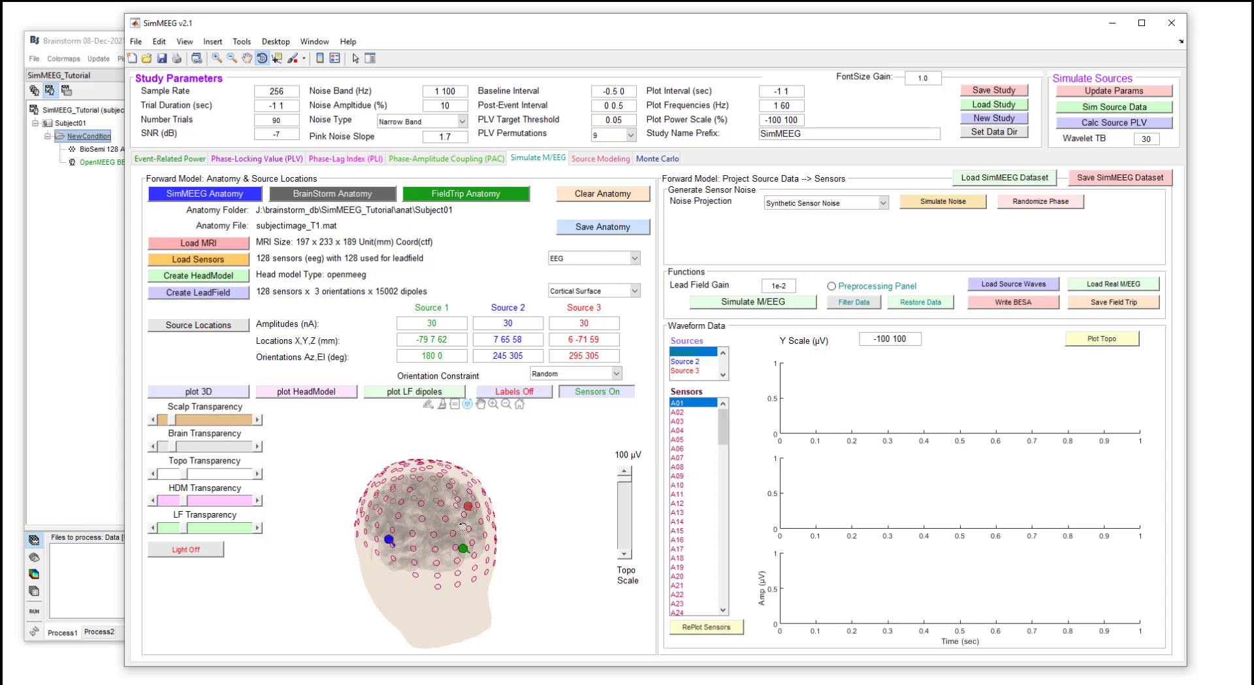
left_click(697, 353)
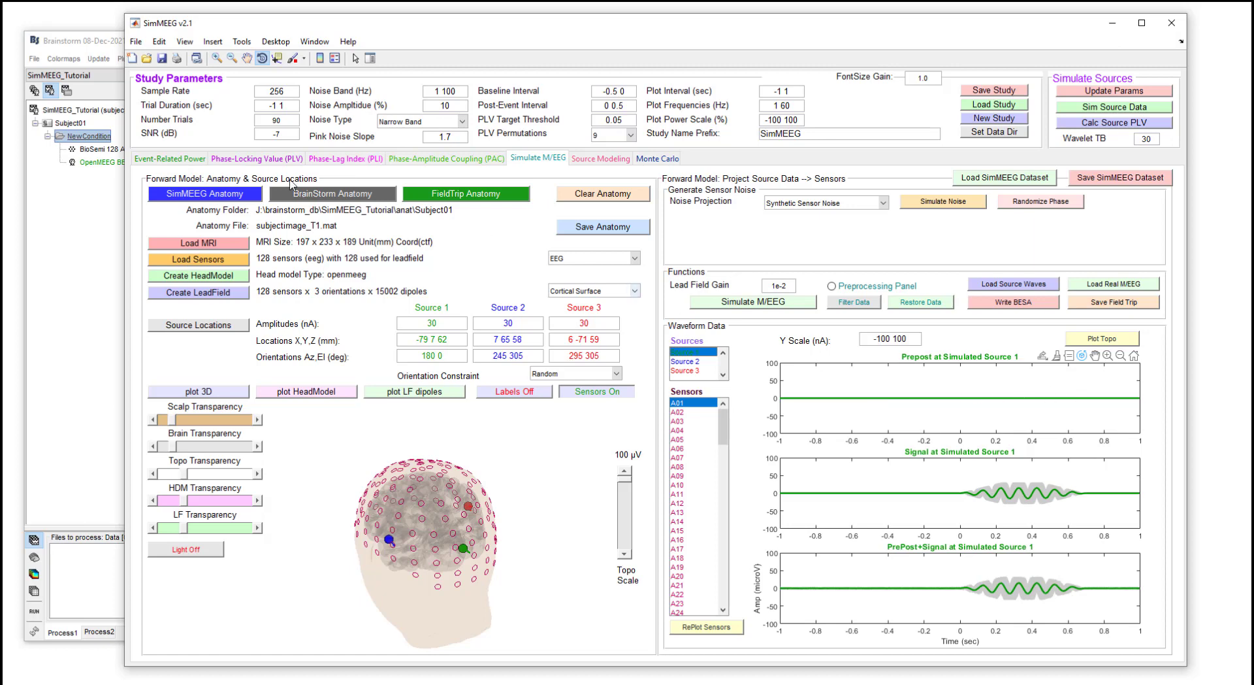
left_click(179, 158)
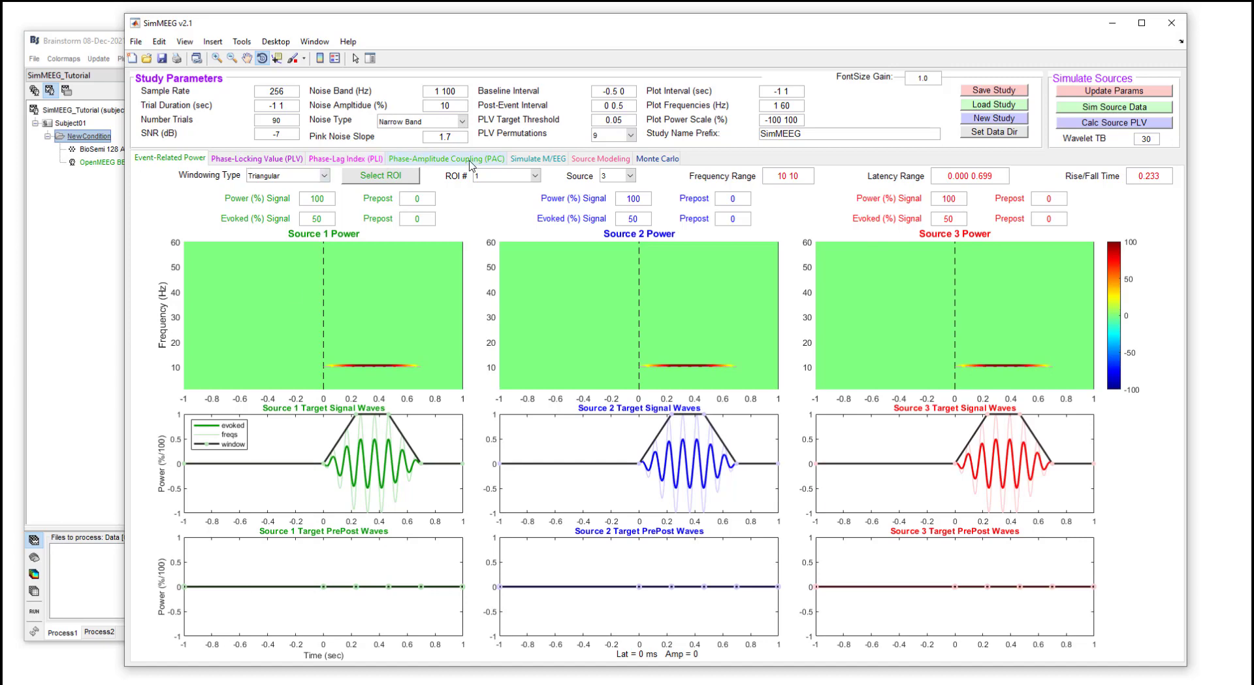
left_click(527, 158)
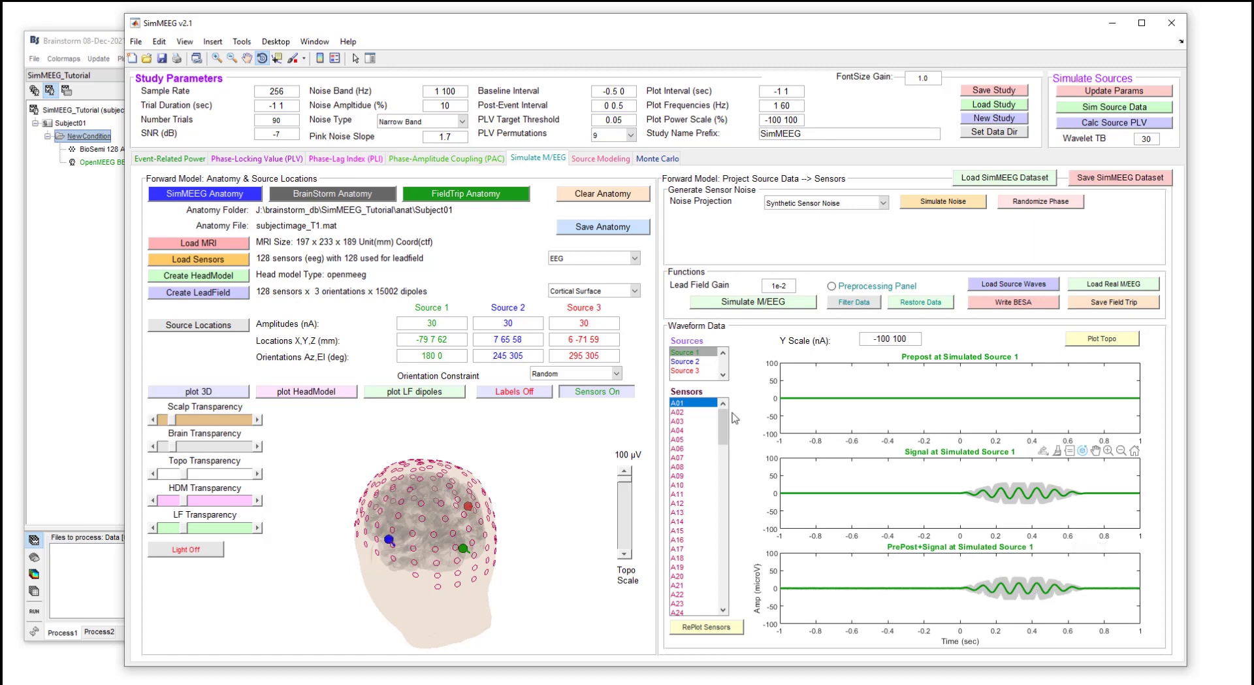
left_click(693, 361)
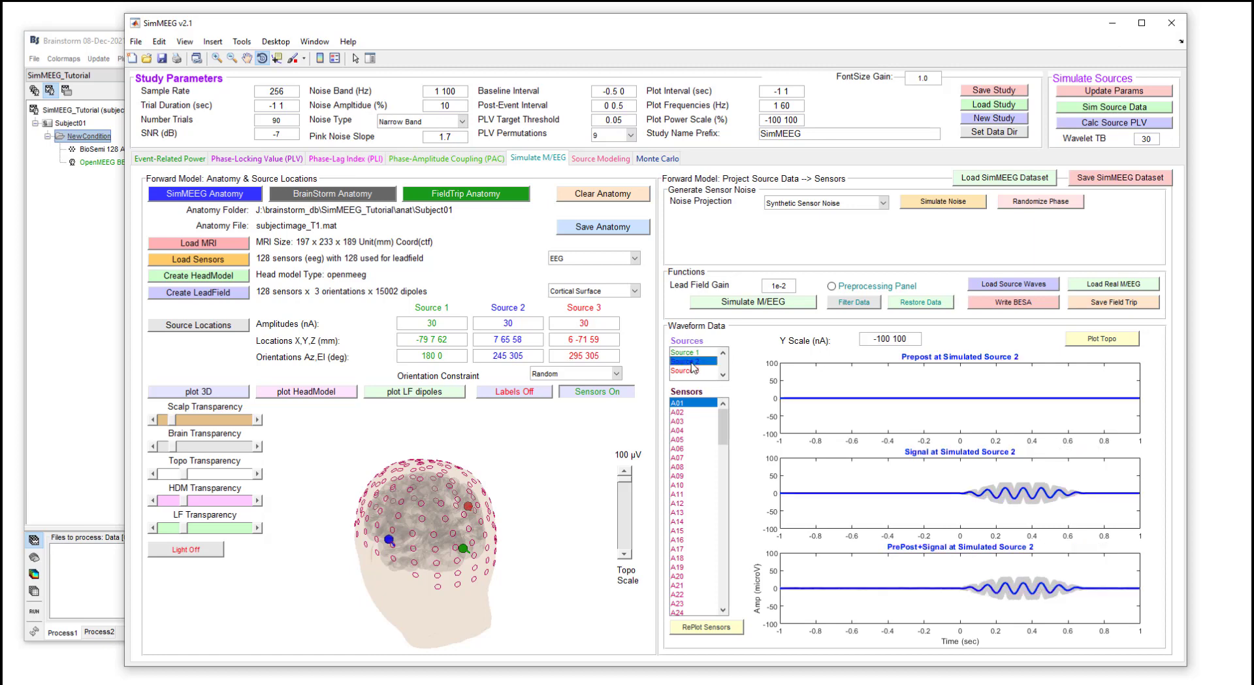
left_click(698, 371)
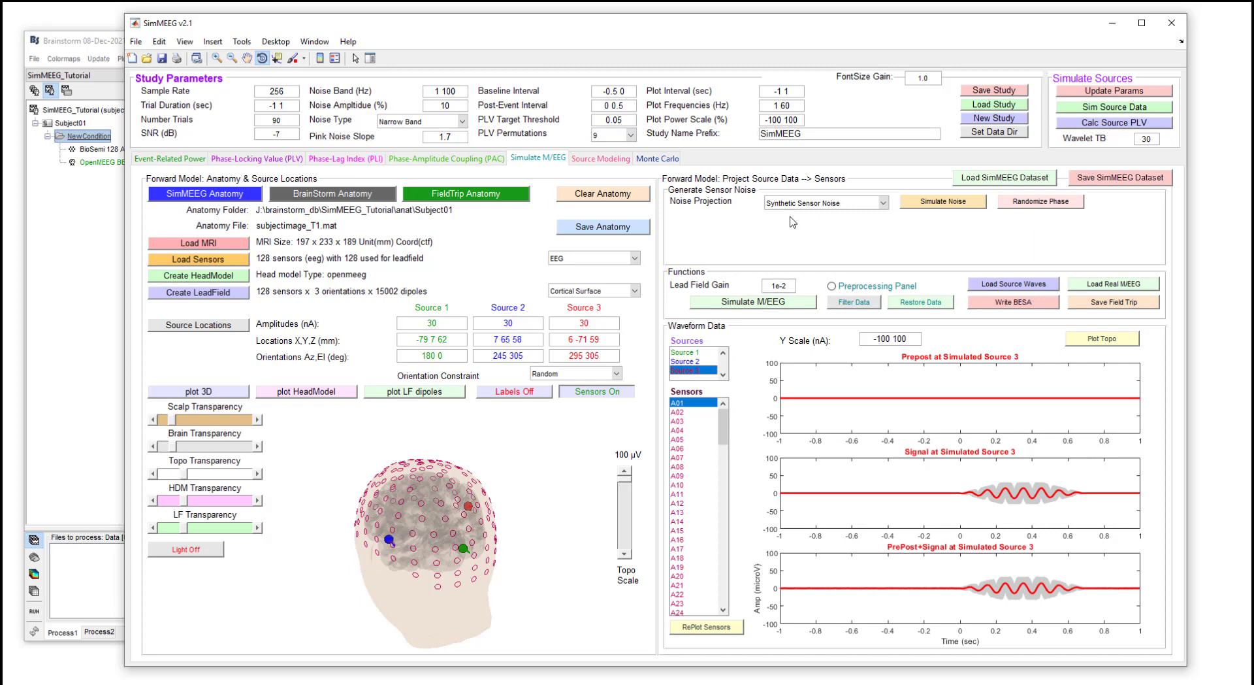
Switch the noise projection to Synthetic Brain Noise and set the study's noise type to Pink/Brown.
left_click(883, 203)
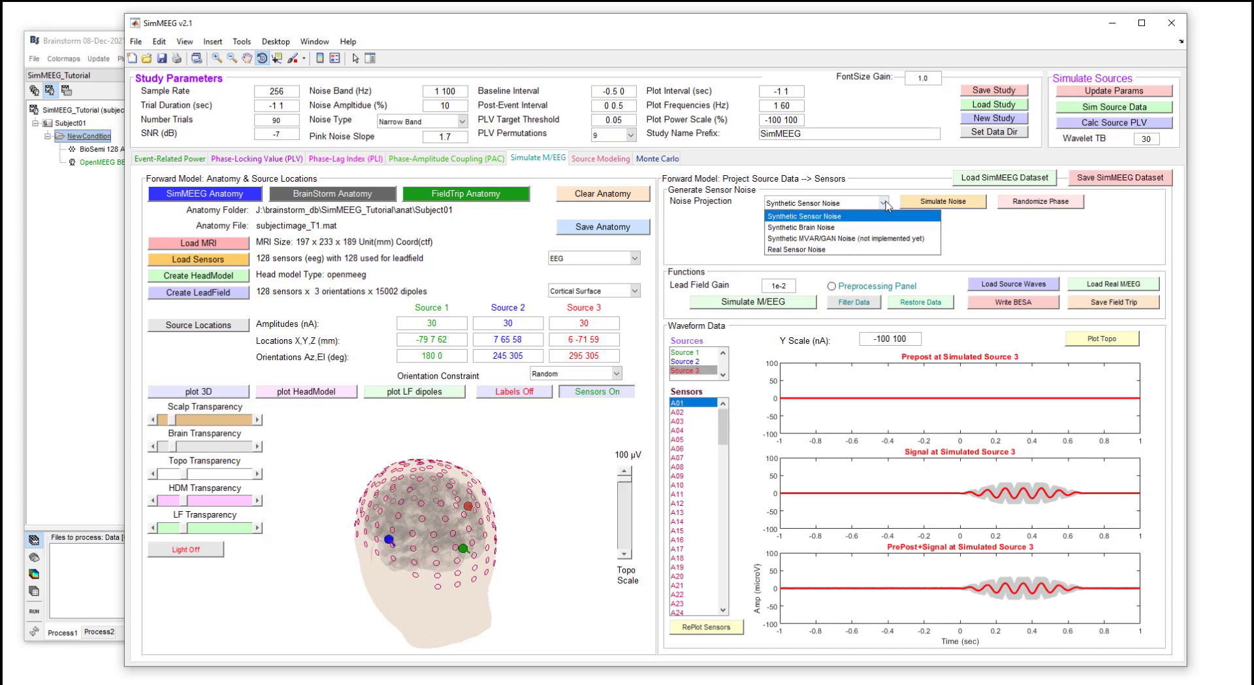
left_click(848, 232)
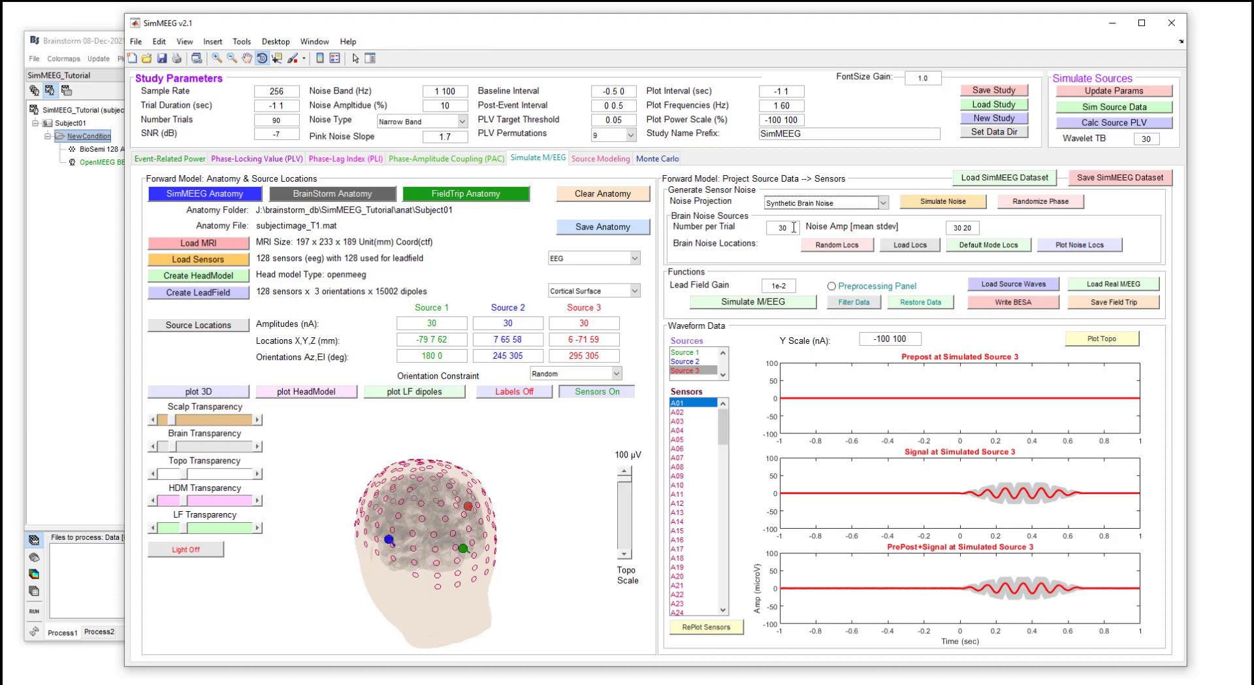
left_click(462, 122)
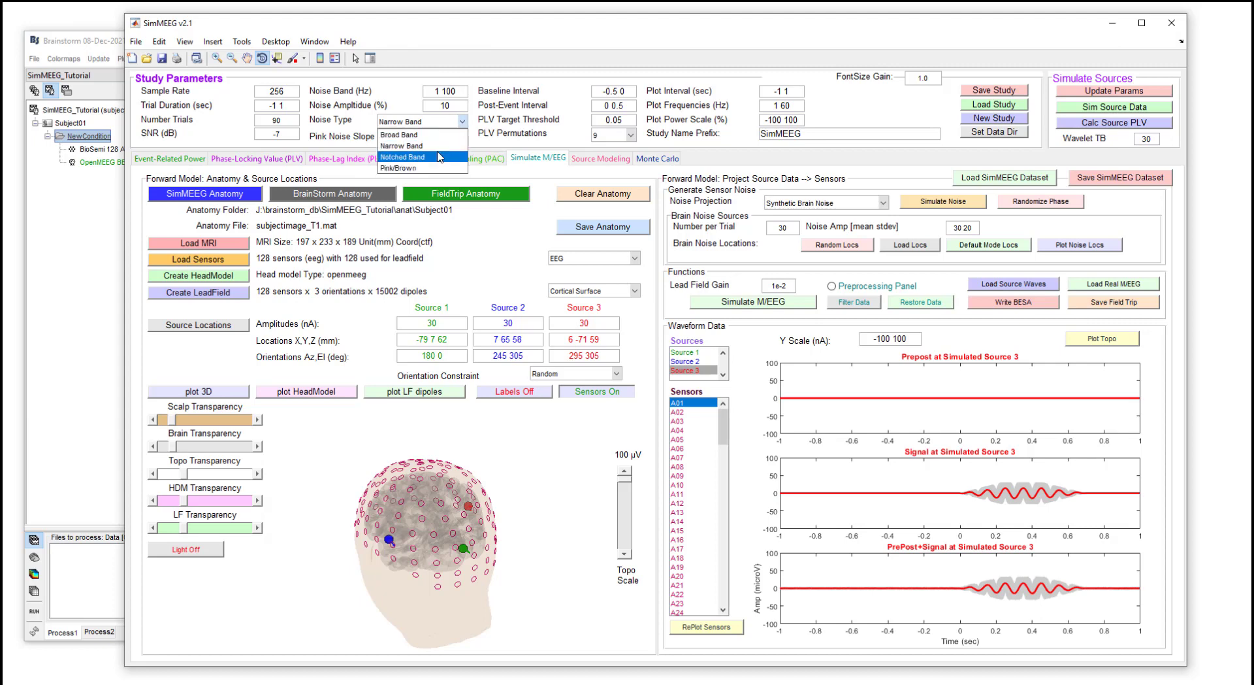
left_click(428, 169)
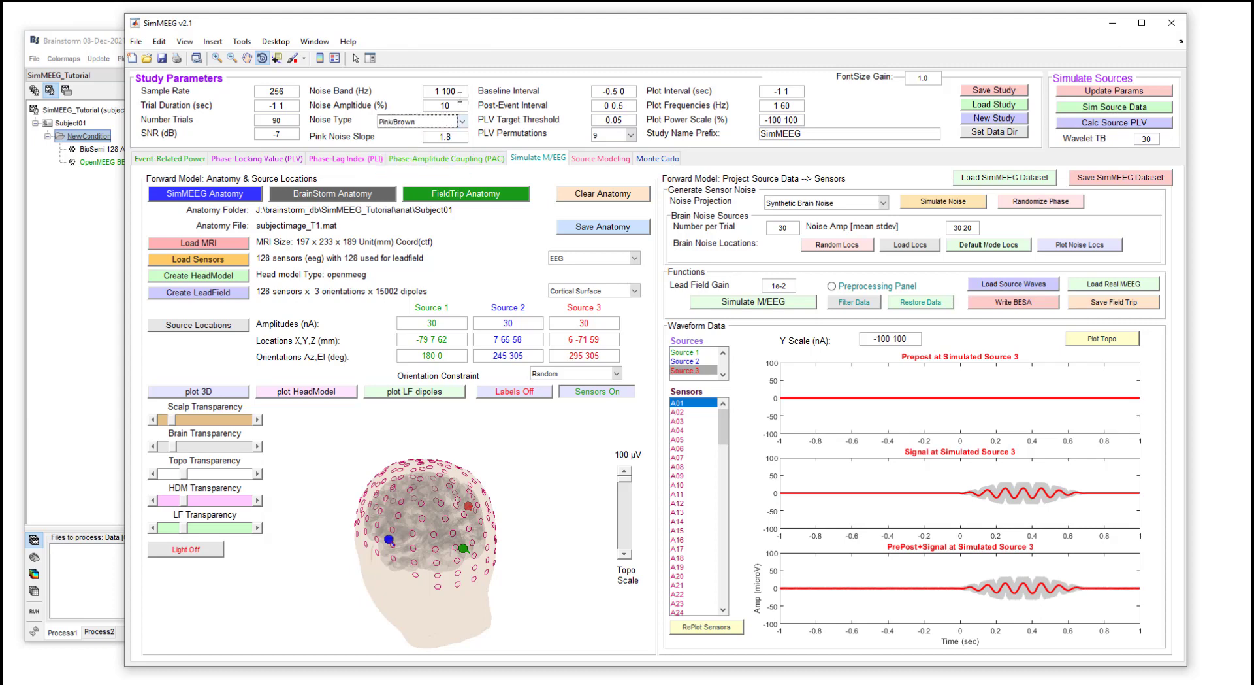
Set the noise projection to Synthetic Sensor Noise and simulate the noise with a pink noise slope of 1.8.
left_click(884, 203)
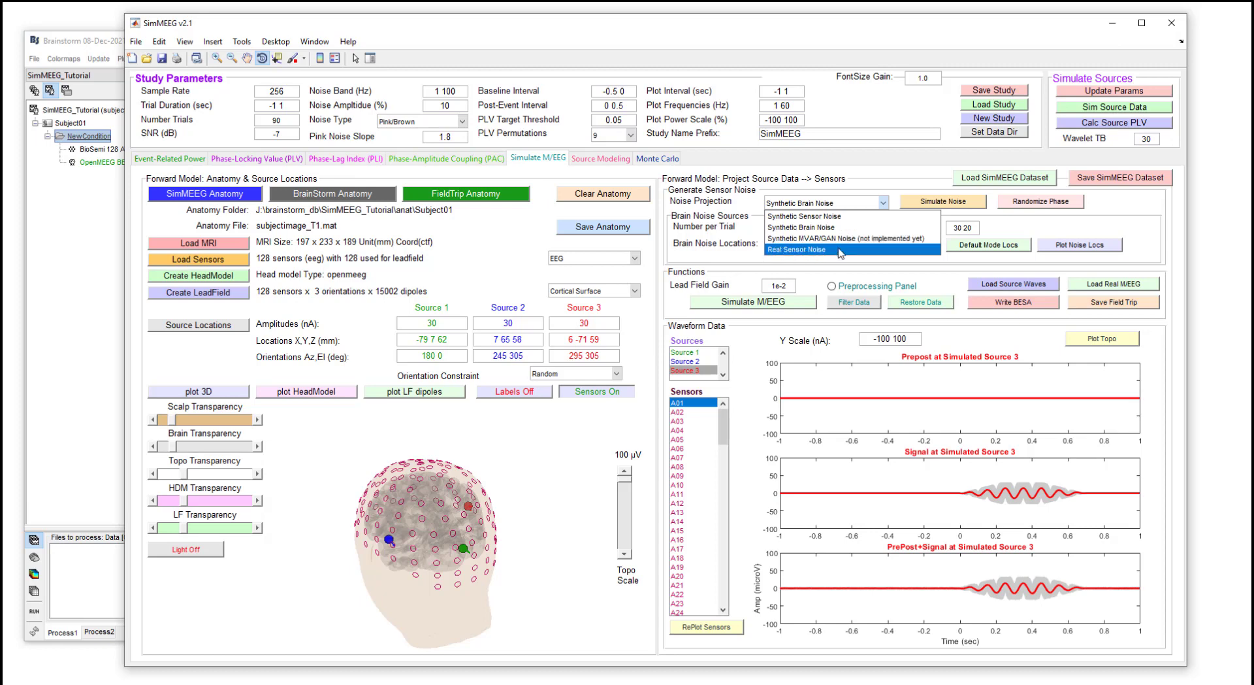
left_click(841, 219)
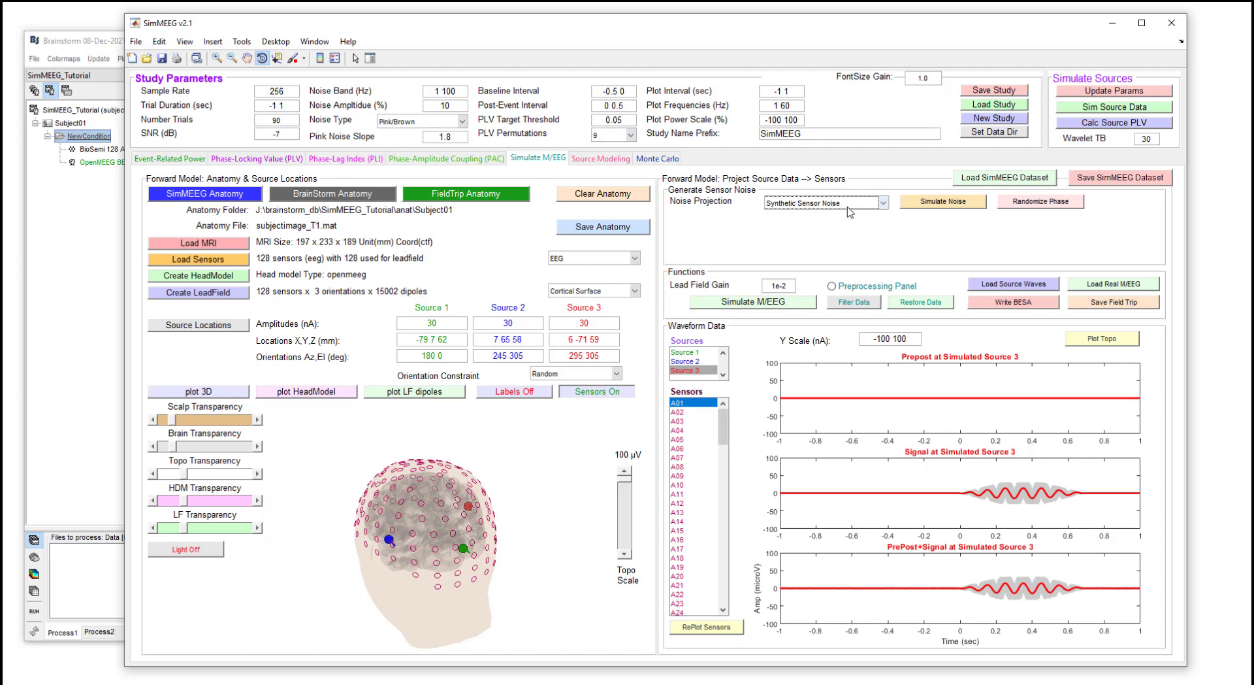
left_click(943, 202)
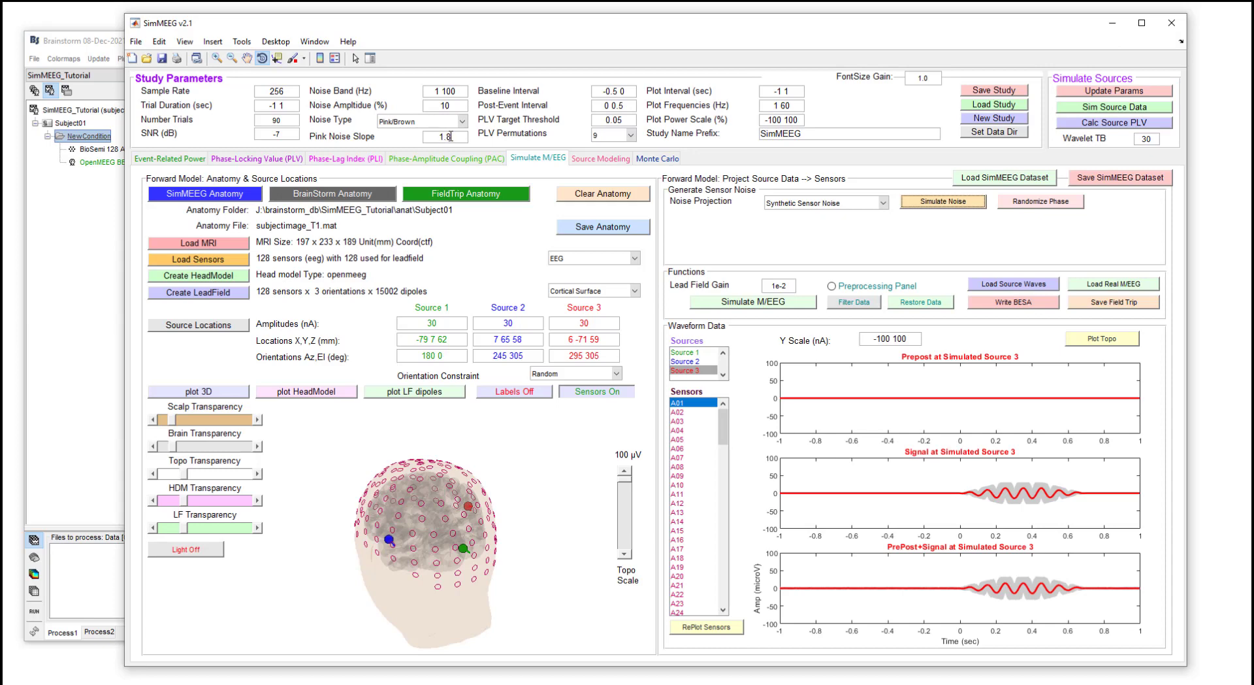
left_click(836, 235)
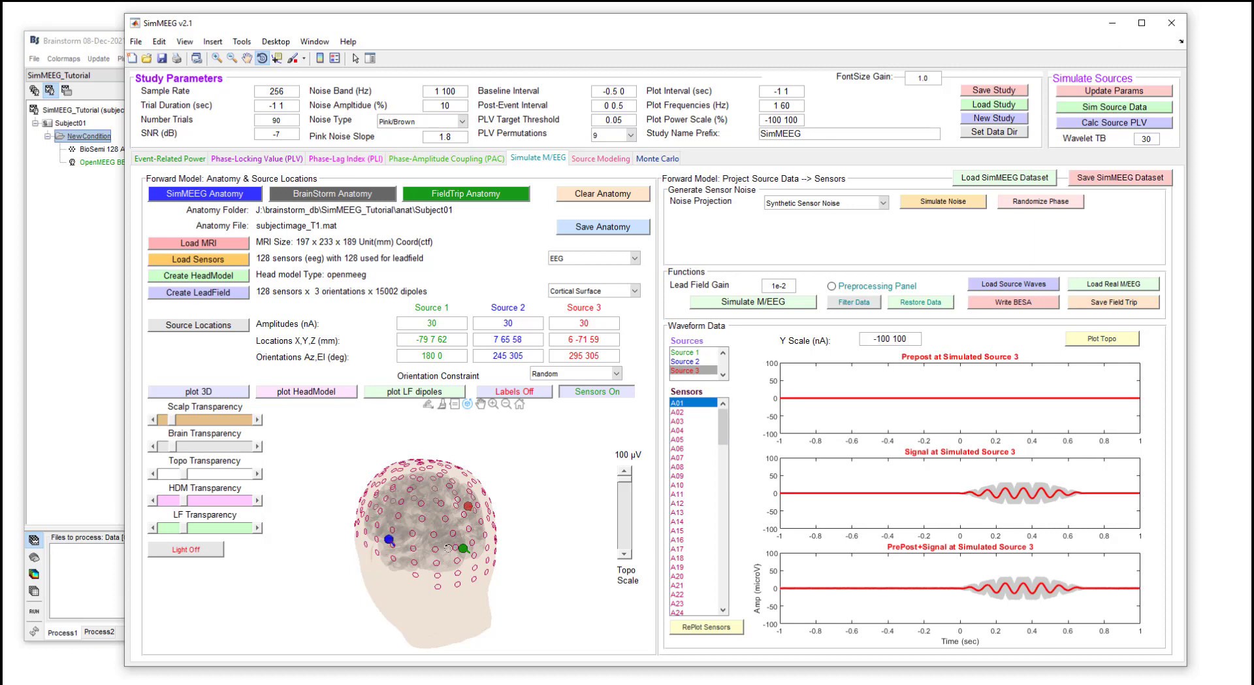
Simulate the M/EEG data from the sources and noise, and plot the waveforms at sensor A01.
left_click_drag(448, 547, 402, 513)
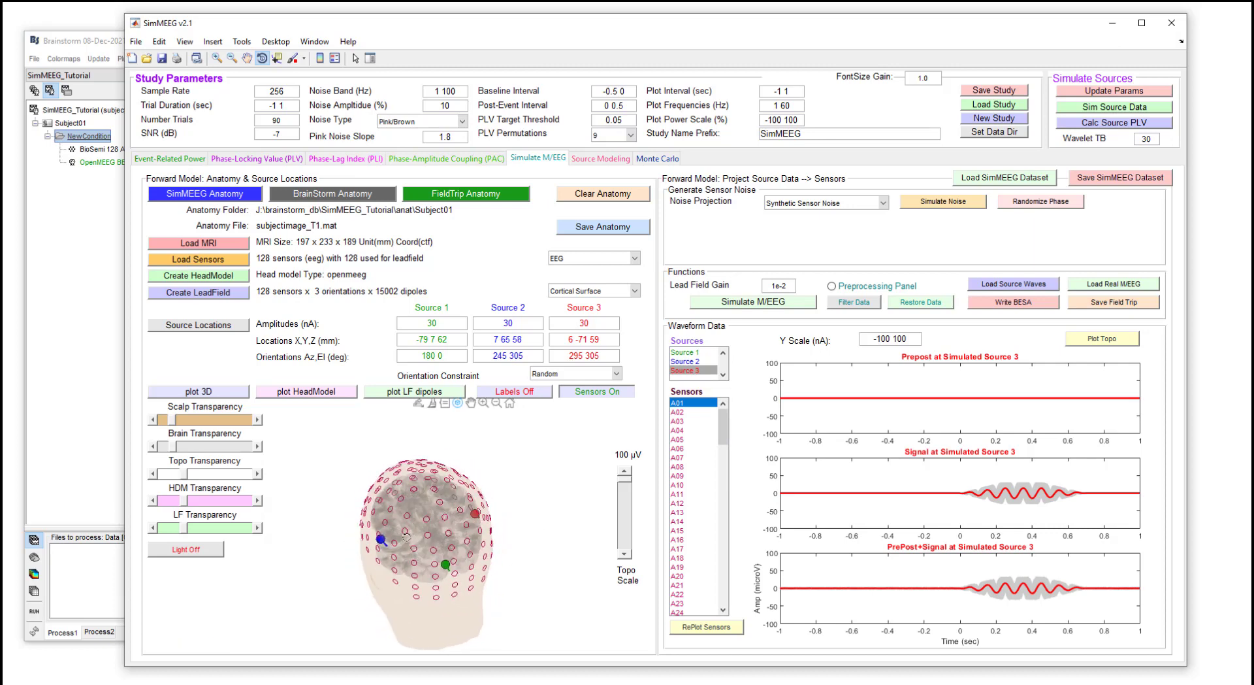
left_click(774, 302)
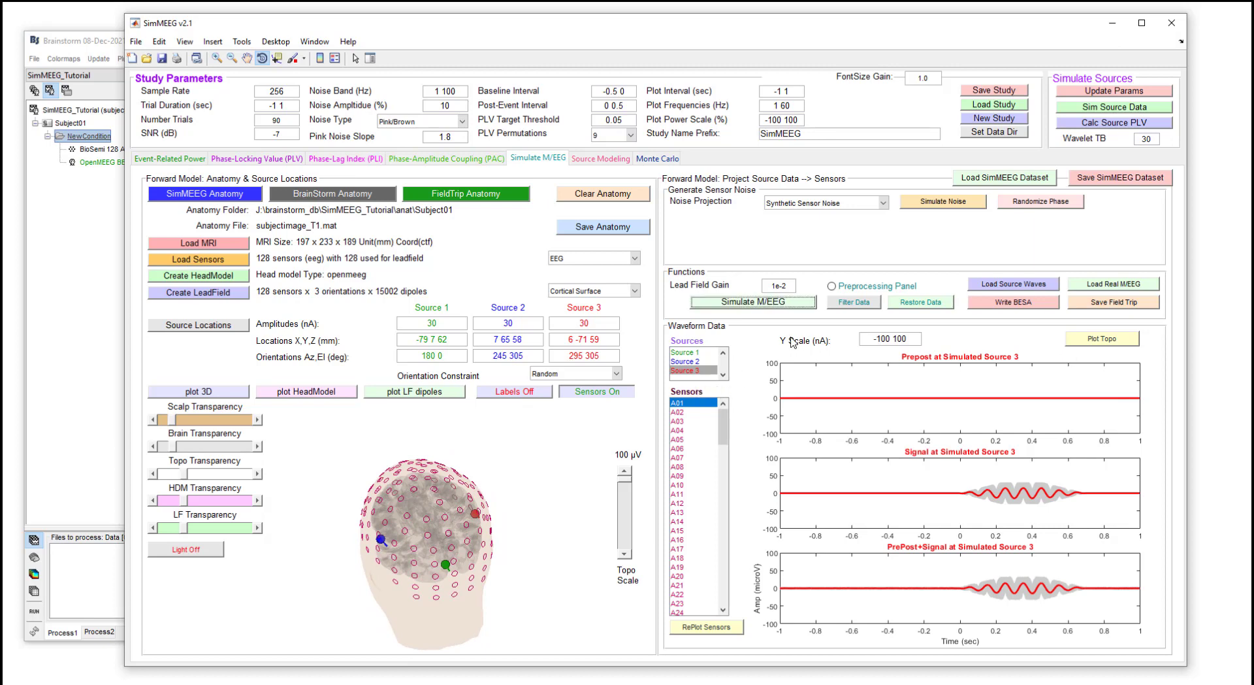
left_click(689, 403)
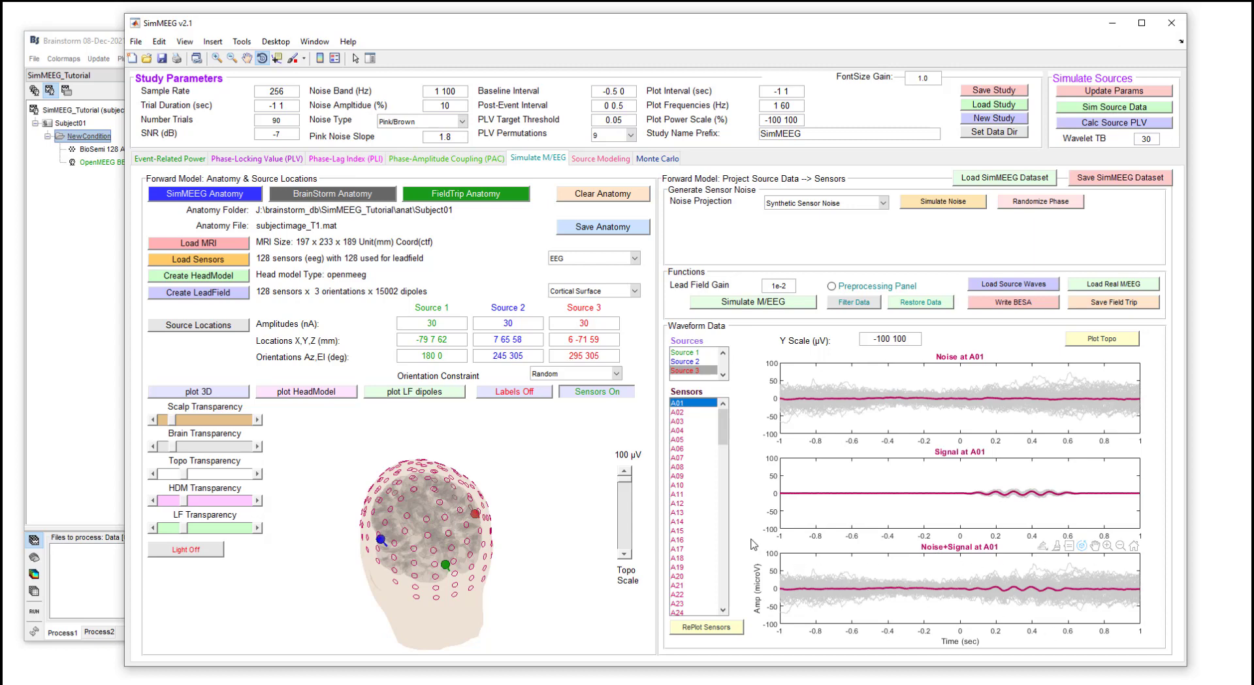
Compare the noise and signal waveforms at sensors A02, A05, A09 and A14, ending on A01.
left_click(691, 412)
left_click(683, 437)
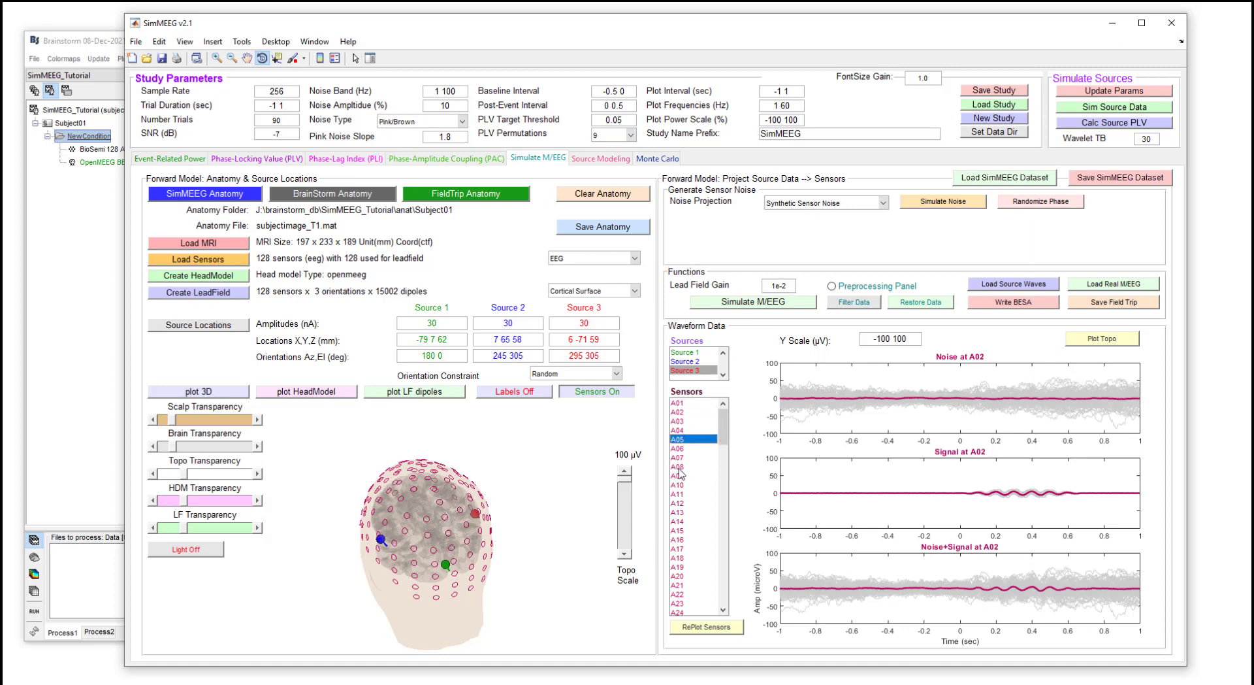
left_click(681, 476)
left_click(679, 520)
left_click(687, 403)
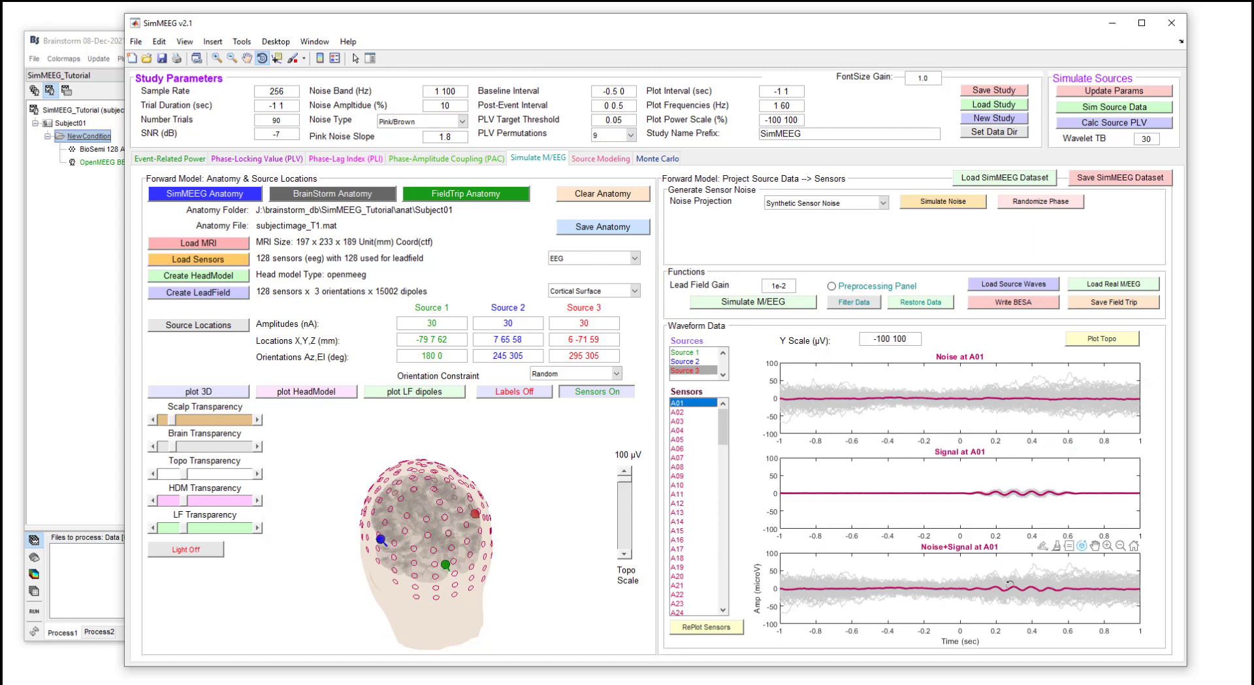
Set the SNR to -4 dB, simulate the M/EEG data again and inspect sensors A01 and A03.
left_click(277, 131)
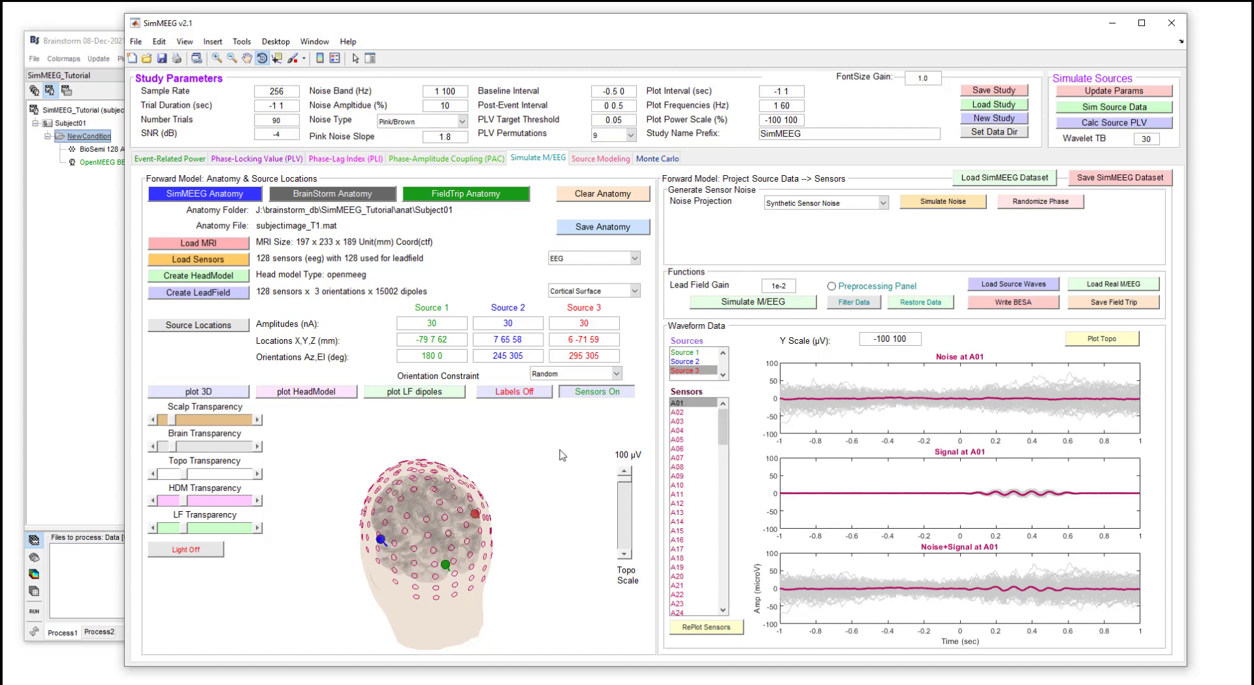
left_click(757, 305)
left_click(691, 403)
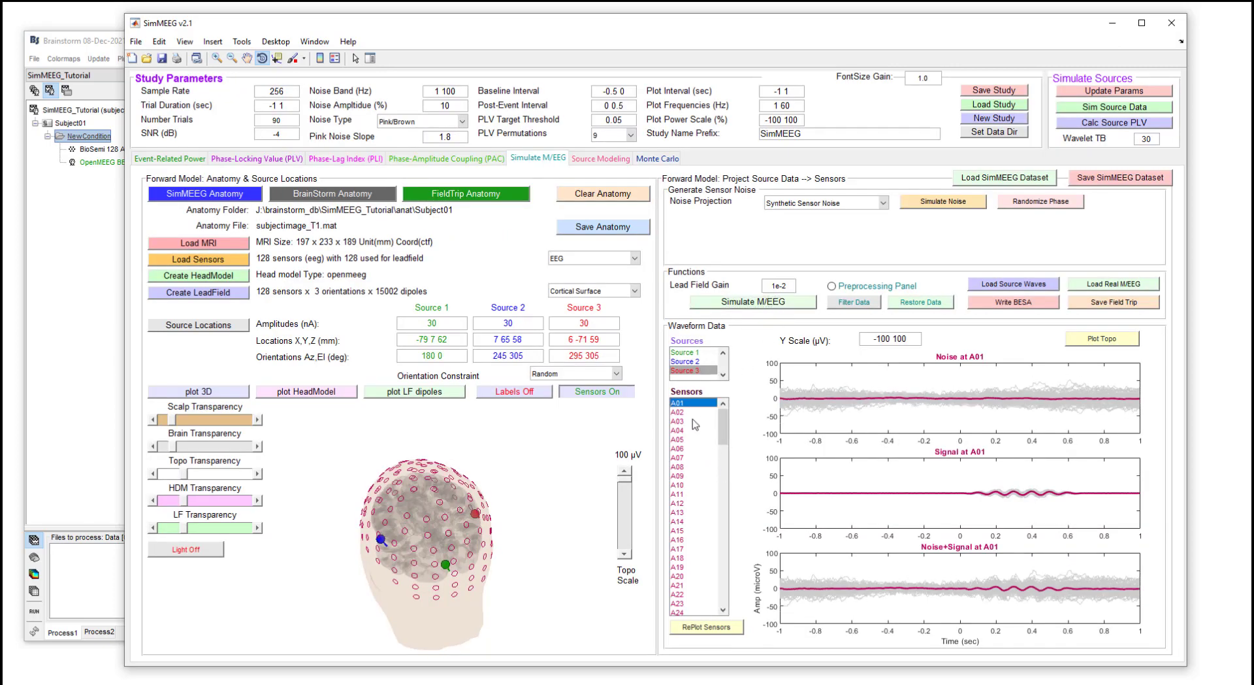
left_click(695, 421)
left_click(693, 403)
Try an SNR of -14 dB by simulating the M/EEG data again and plotting sensor A01.
left_click(277, 135)
left_click(748, 302)
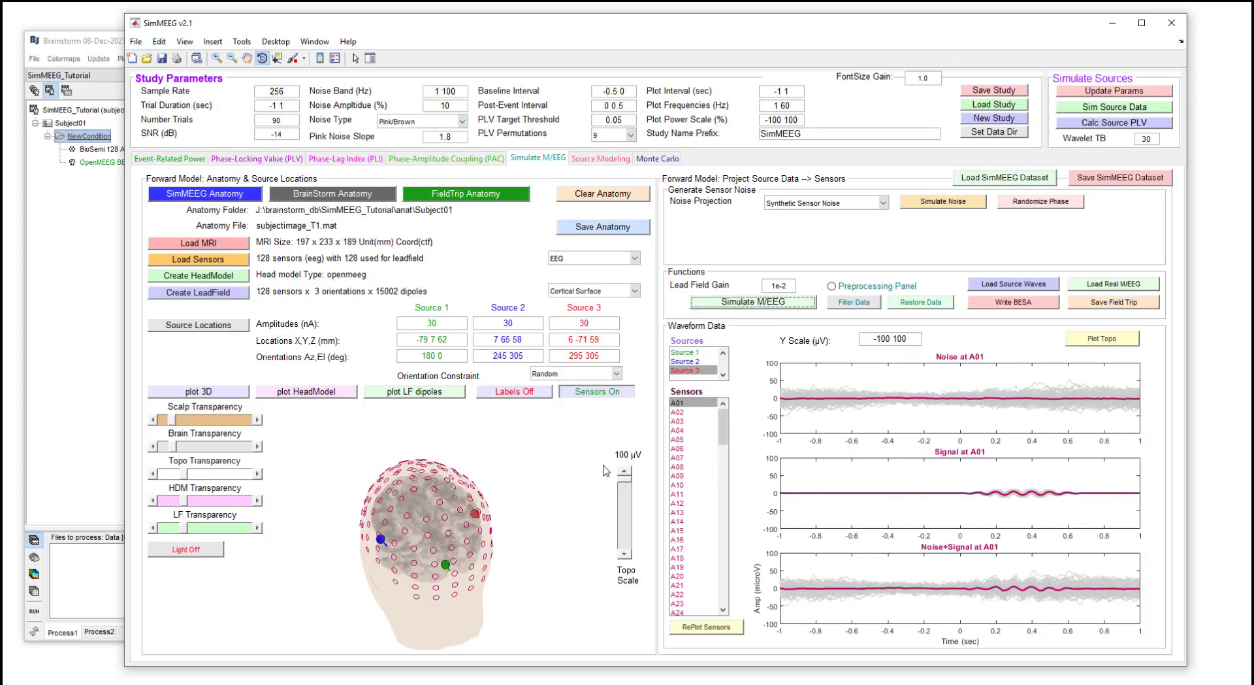
left_click(688, 404)
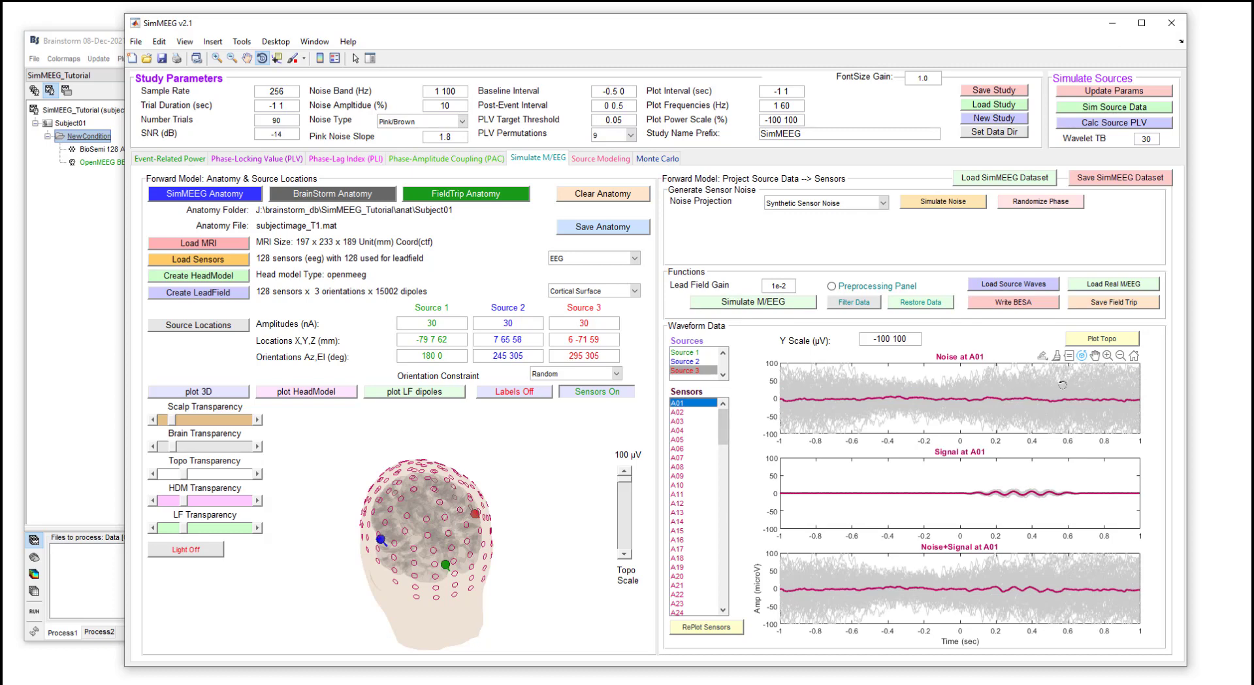
Set the SNR back to -4 dB and rerun the M/EEG simulation.
left_click_drag(266, 134, 317, 143)
type("-")
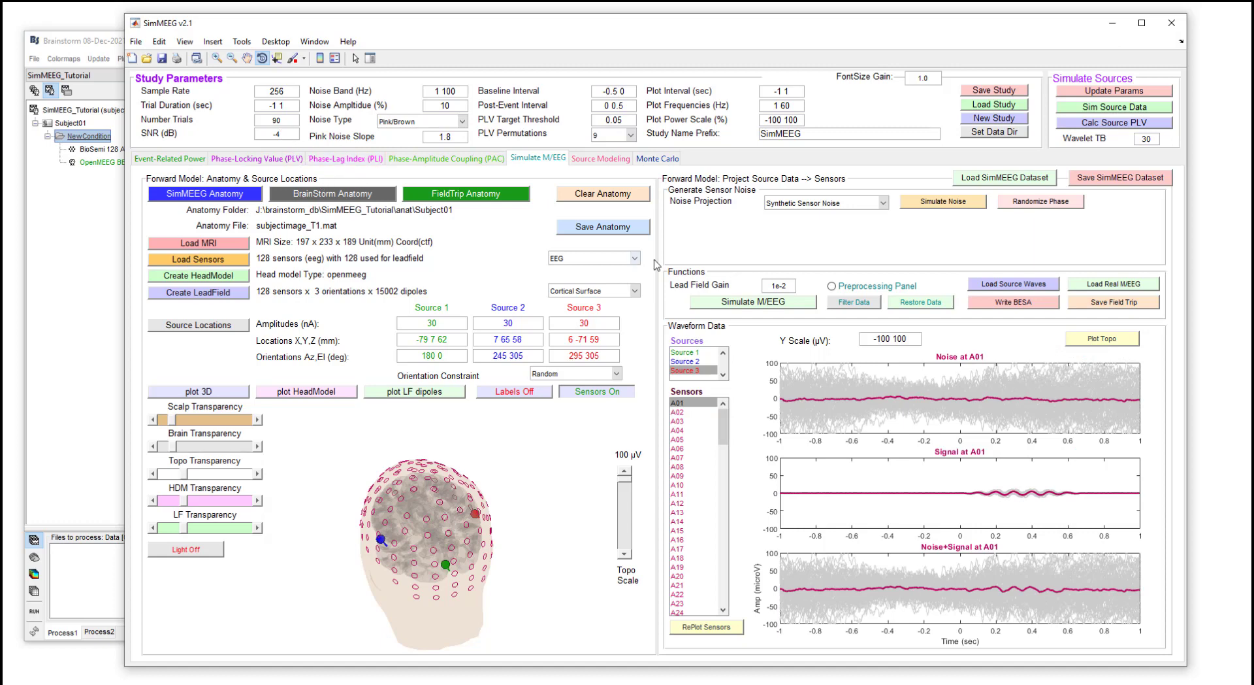
left_click(728, 303)
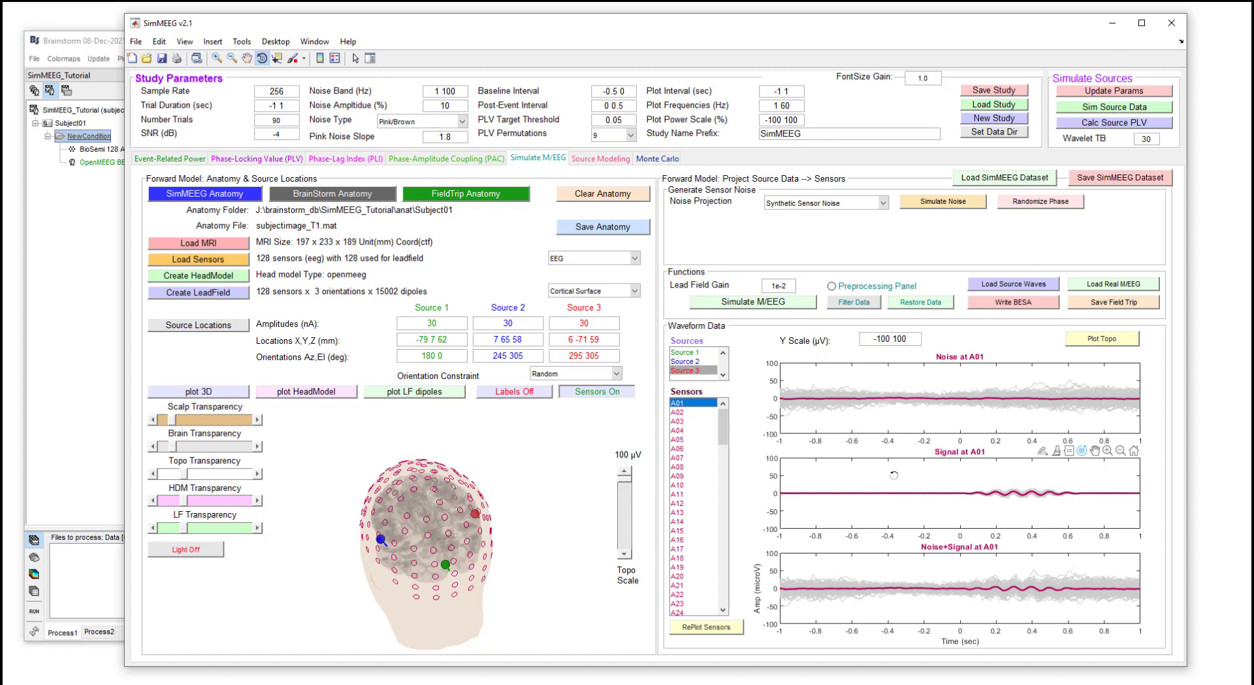
Review the inverse solutions available for source modeling and set the analysis method to Seeded Functional Connectivity.
left_click(597, 160)
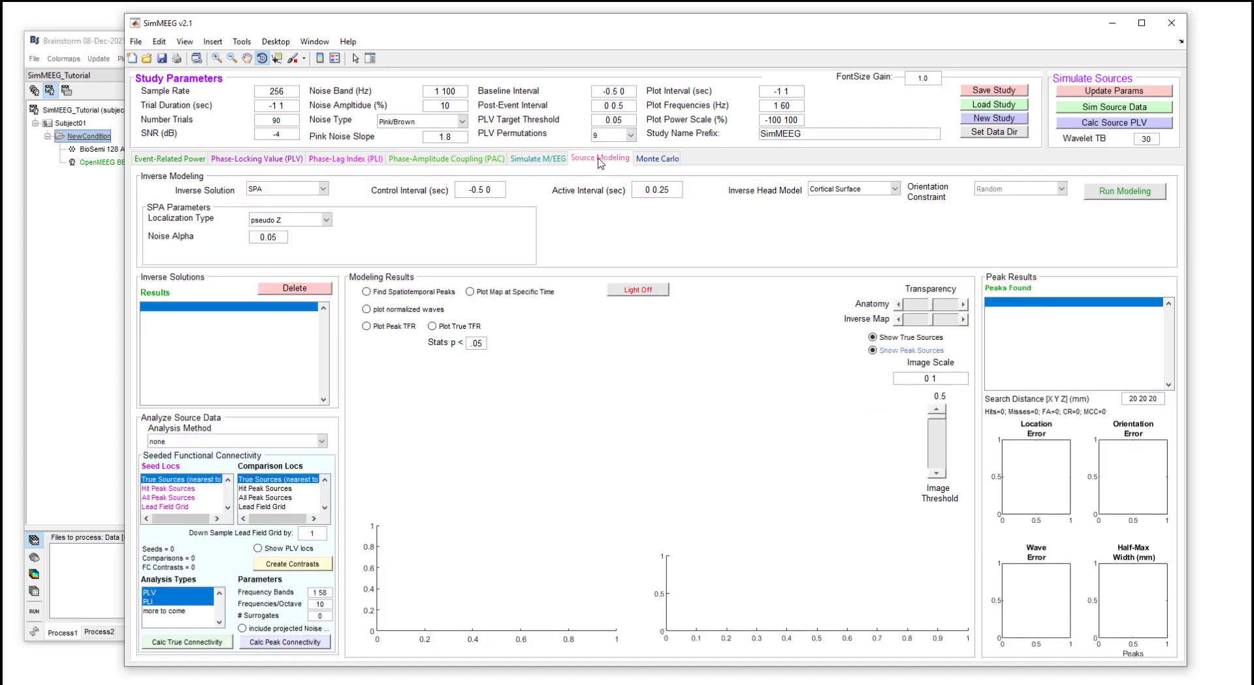
left_click(323, 189)
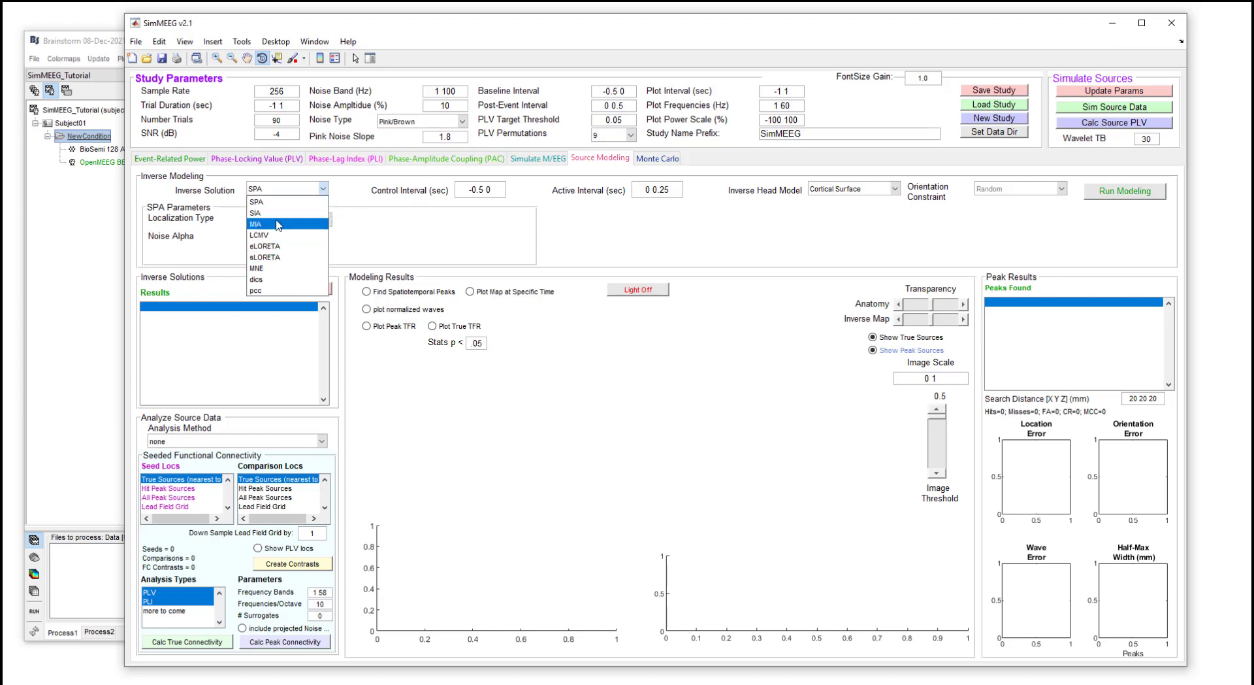
left_click(362, 186)
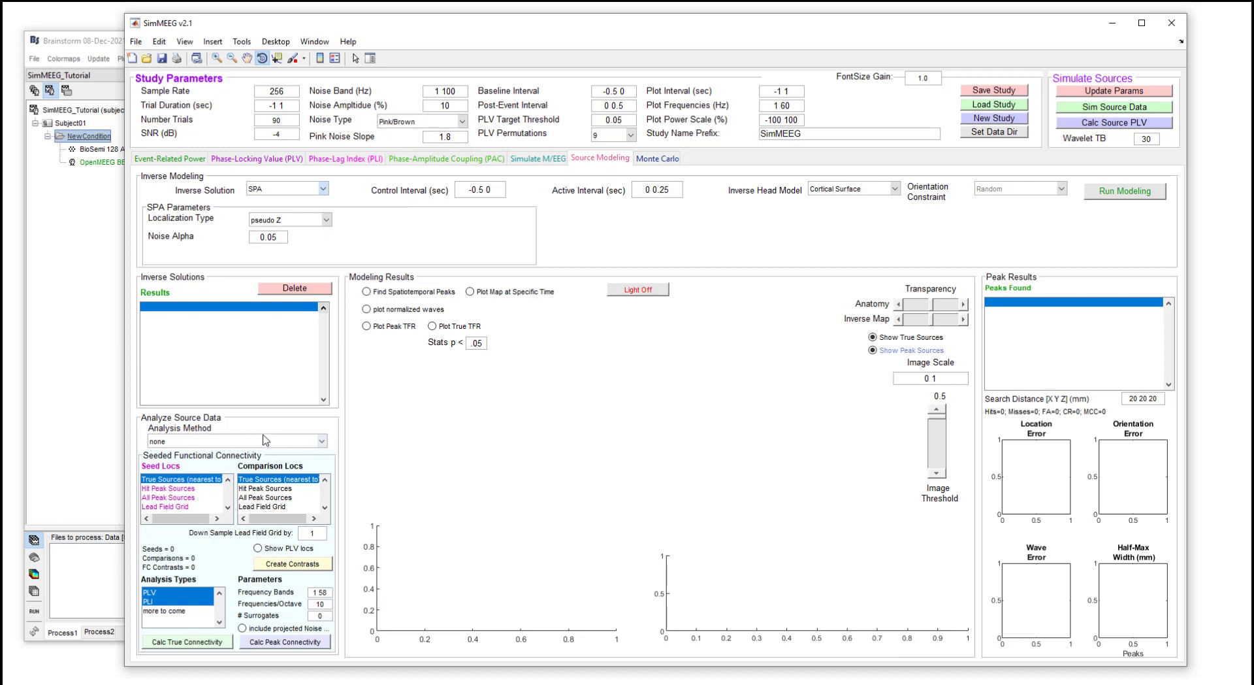
left_click(323, 442)
left_click(216, 465)
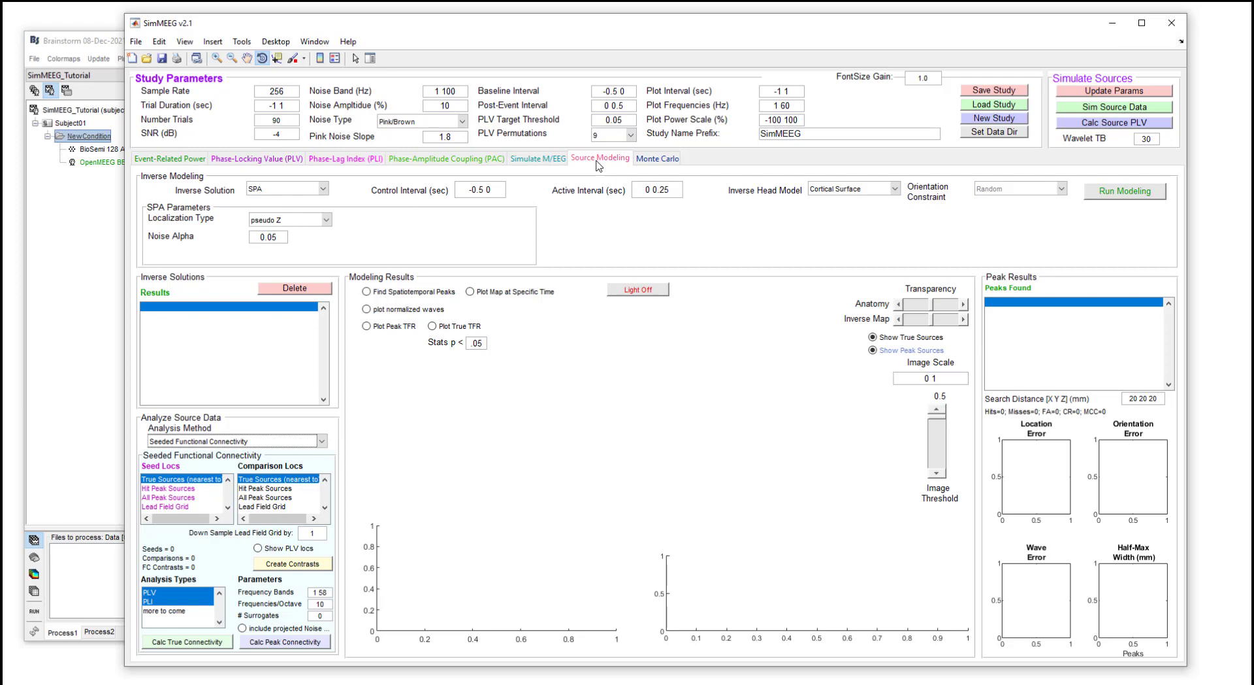
Review the Monte Carlo parameters alongside the source modeling settings and return to the simulated M/EEG waveforms.
left_click(657, 160)
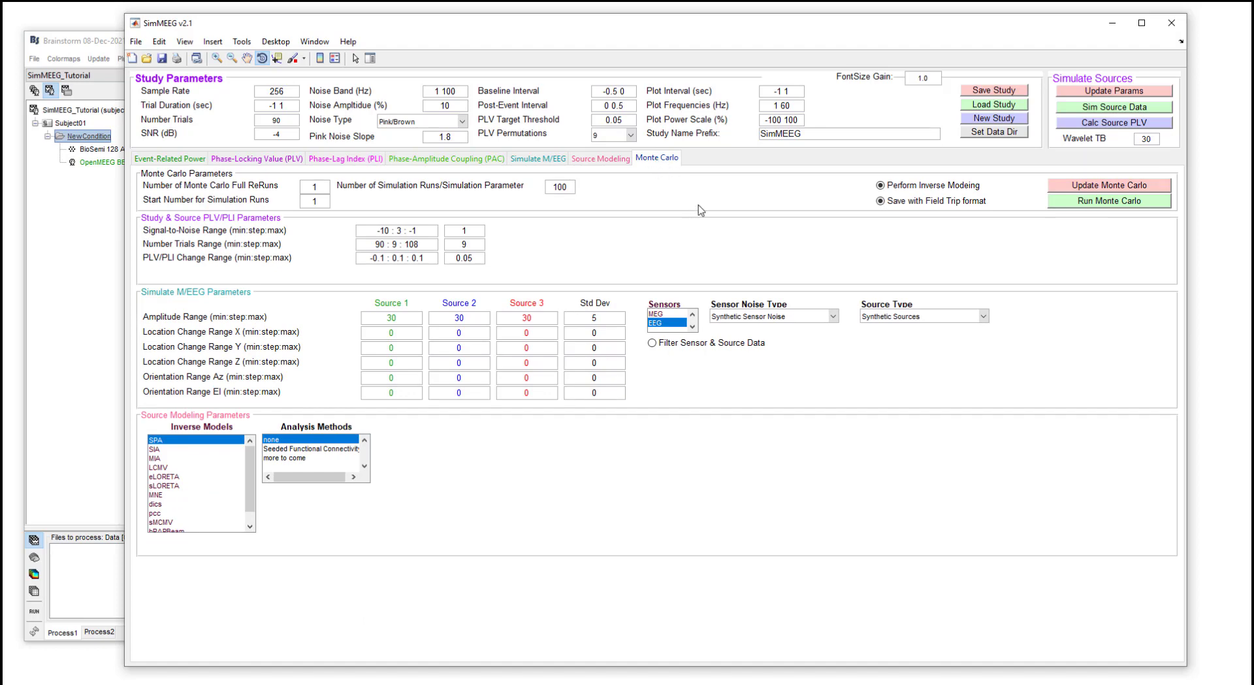
left_click(600, 160)
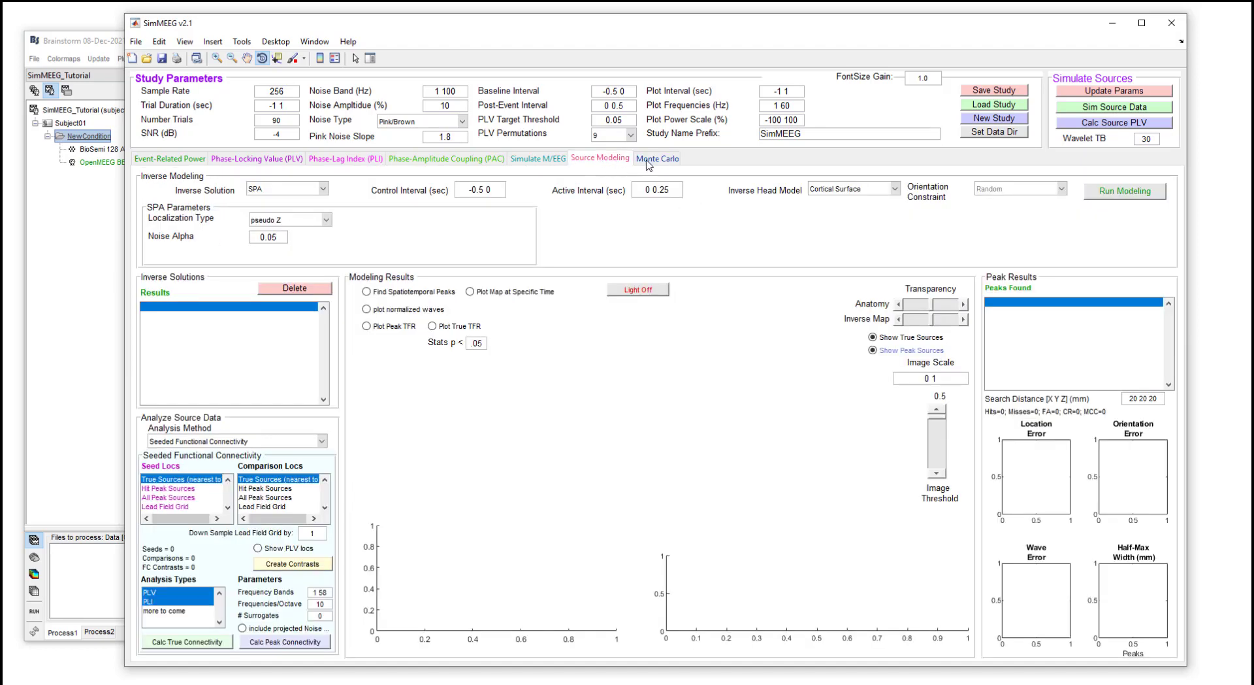
left_click(647, 163)
left_click(600, 160)
left_click(539, 159)
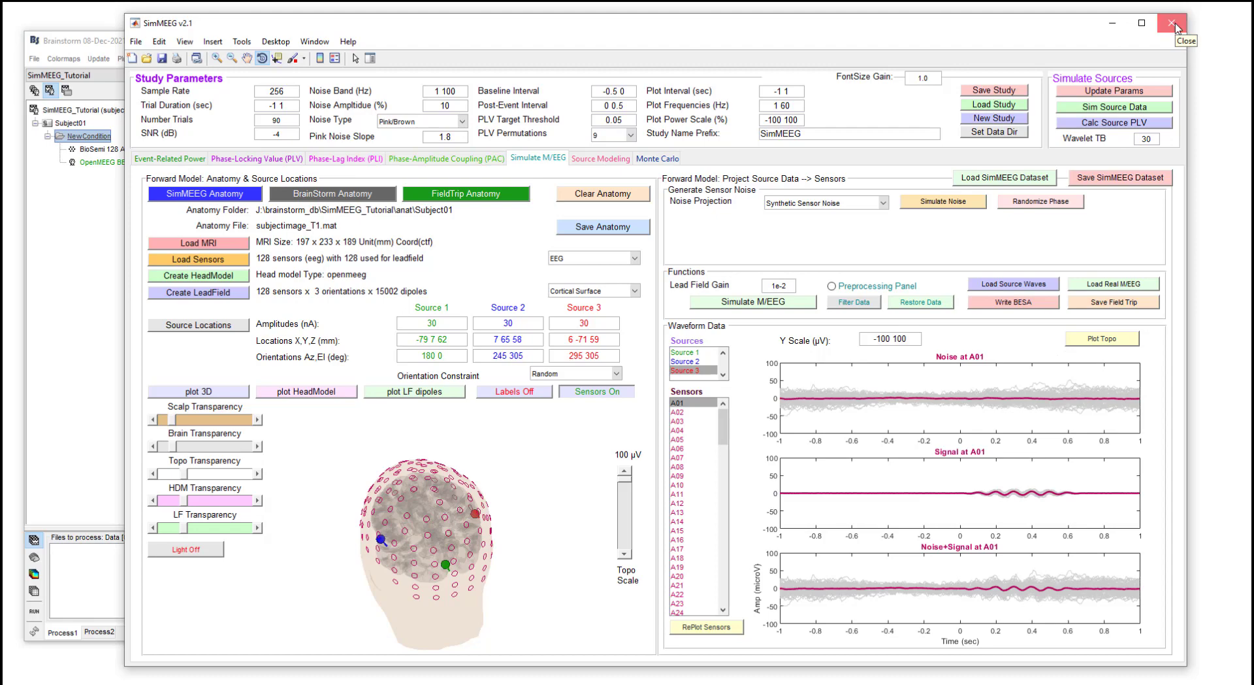
Close SimMEEG and import its sens_final, sens_noise_final and sens_sig_data variables into Brainstorm.
left_click(1174, 27)
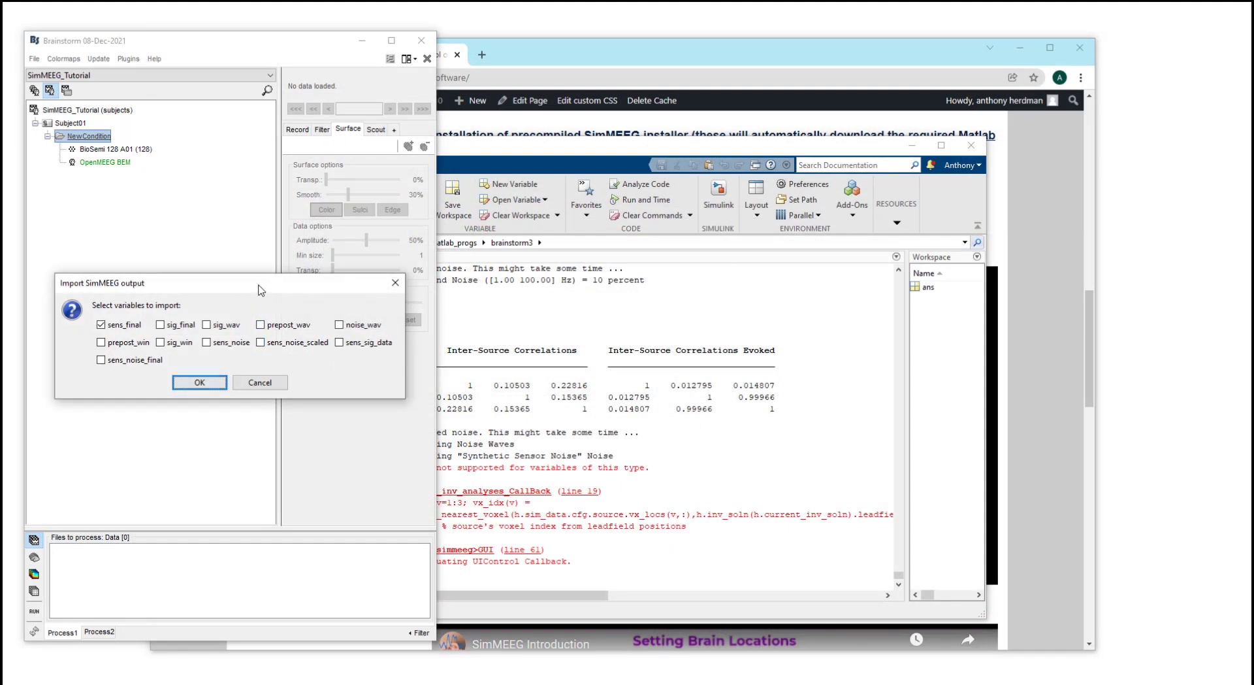
left_click_drag(257, 288, 428, 294)
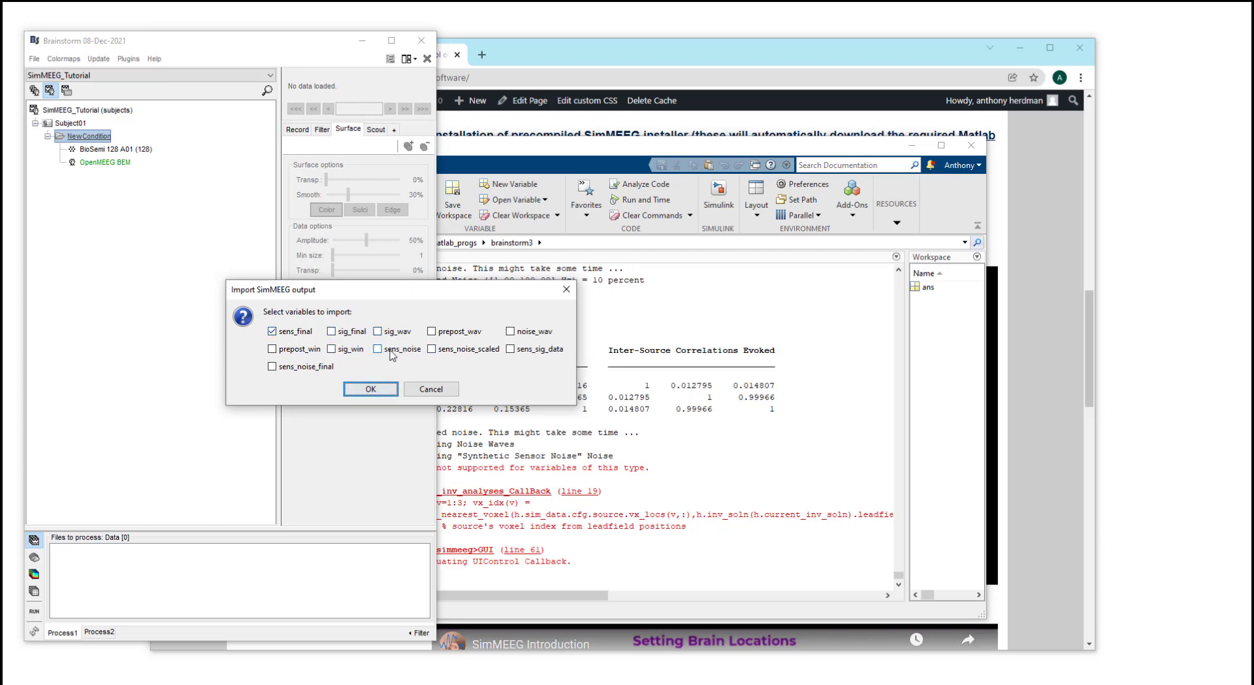
left_click(277, 369)
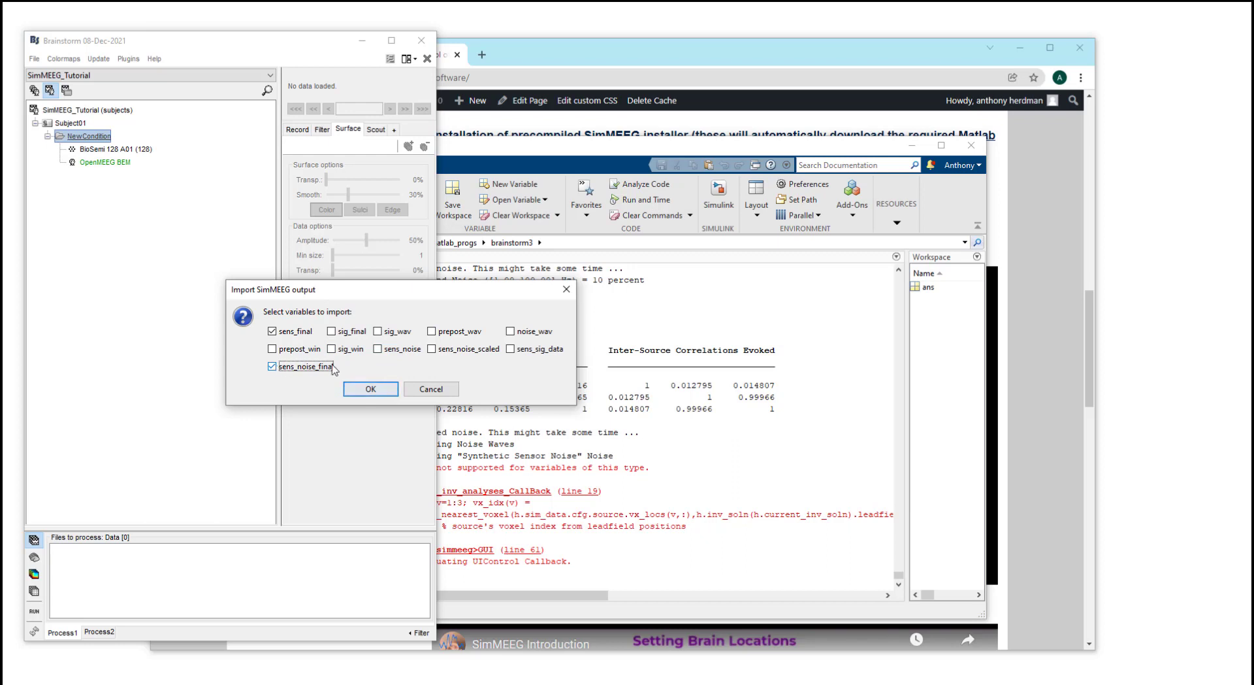
left_click(511, 350)
left_click(367, 389)
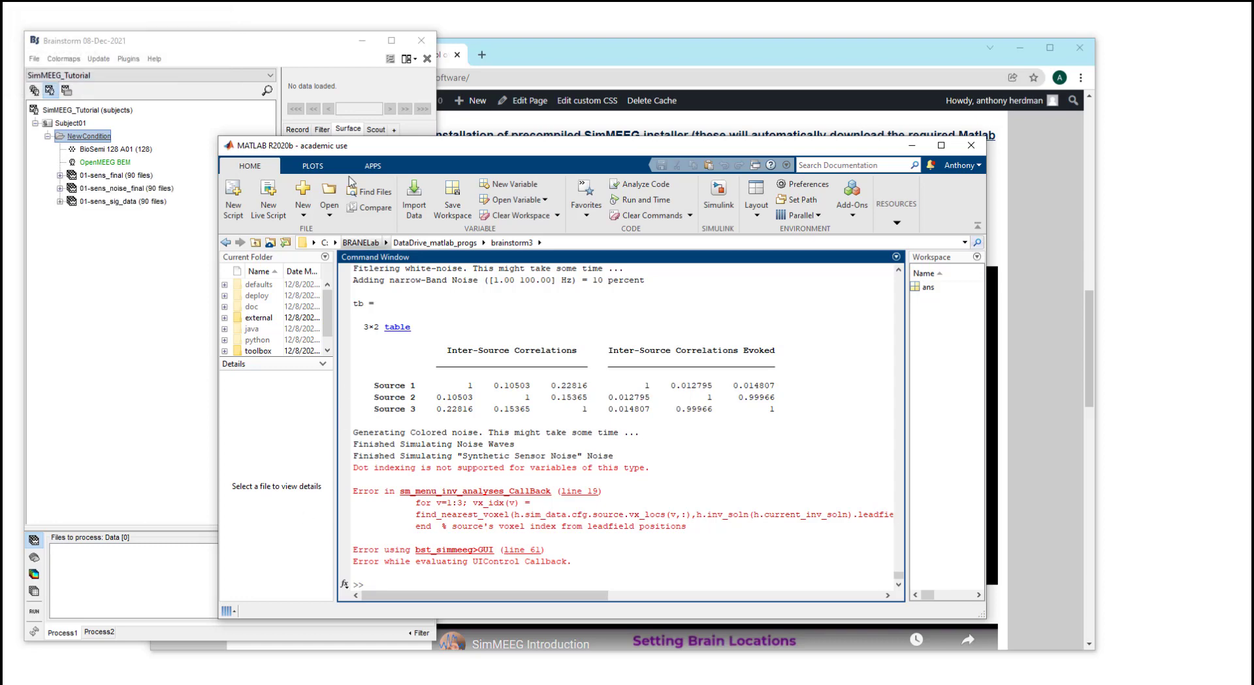
Minimize the MATLAB and browser windows, browse the imported sens_final trials, and dismiss the sensor type warning.
left_click(912, 146)
left_click(1024, 44)
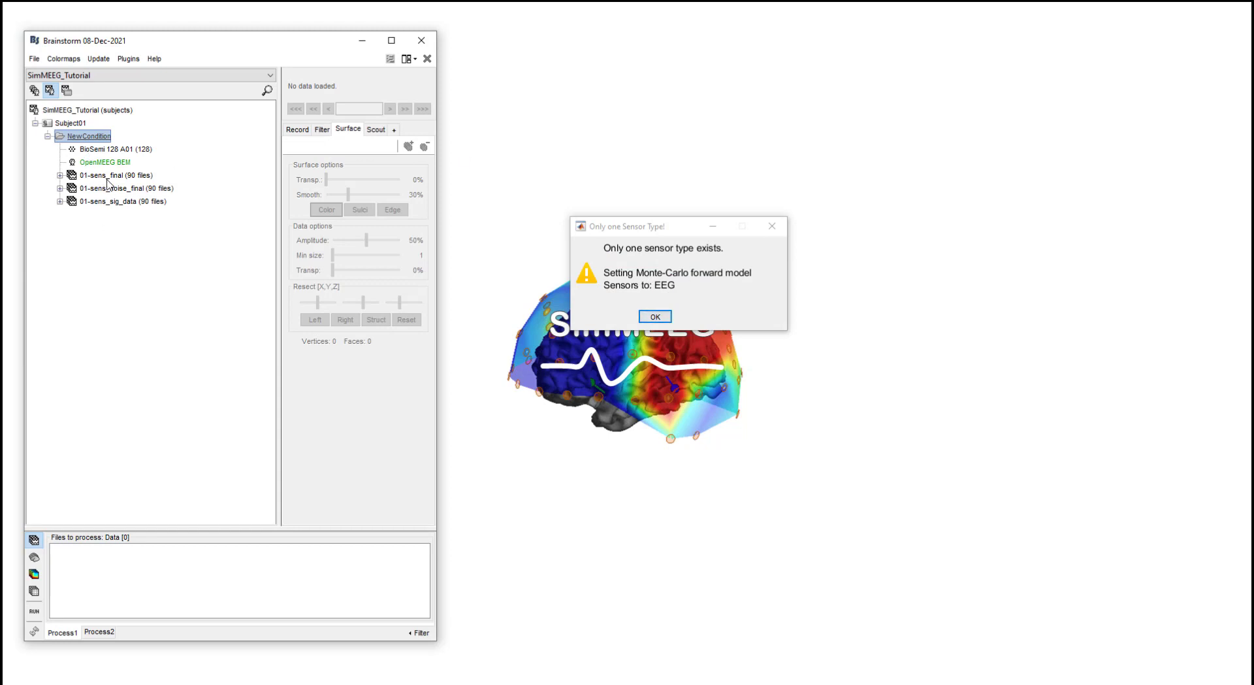
left_click(59, 175)
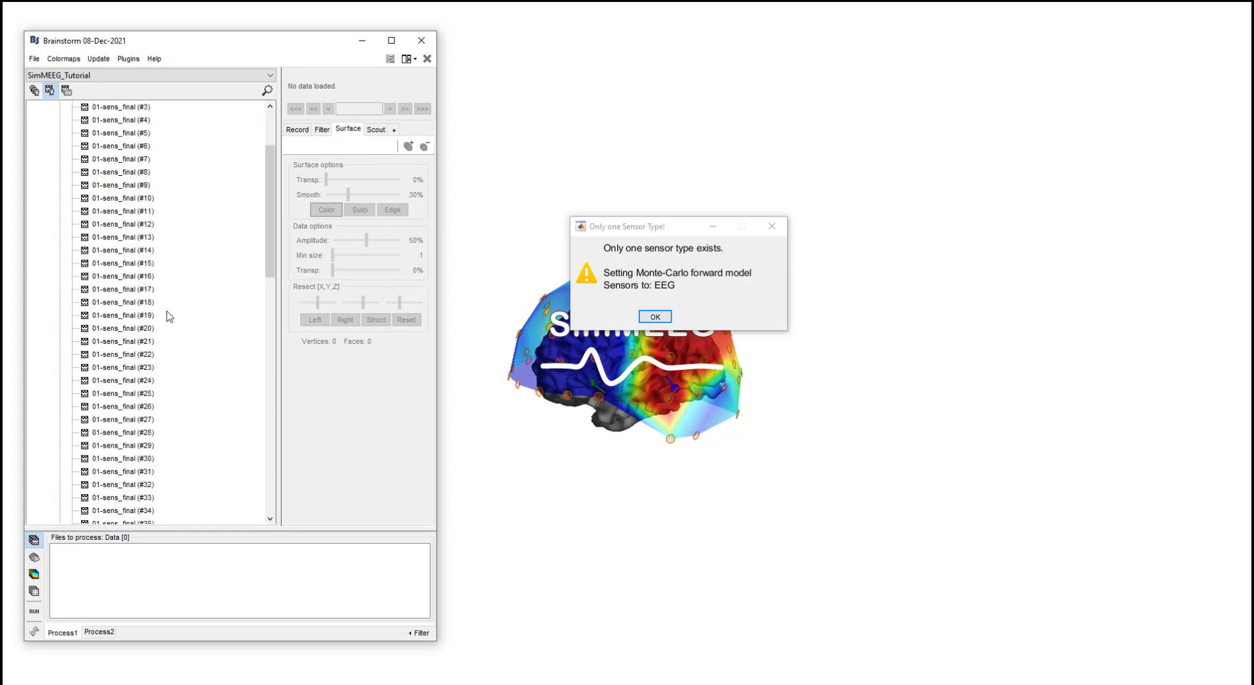
scroll(169, 320, "down", 15)
scroll(174, 330, "up", 15)
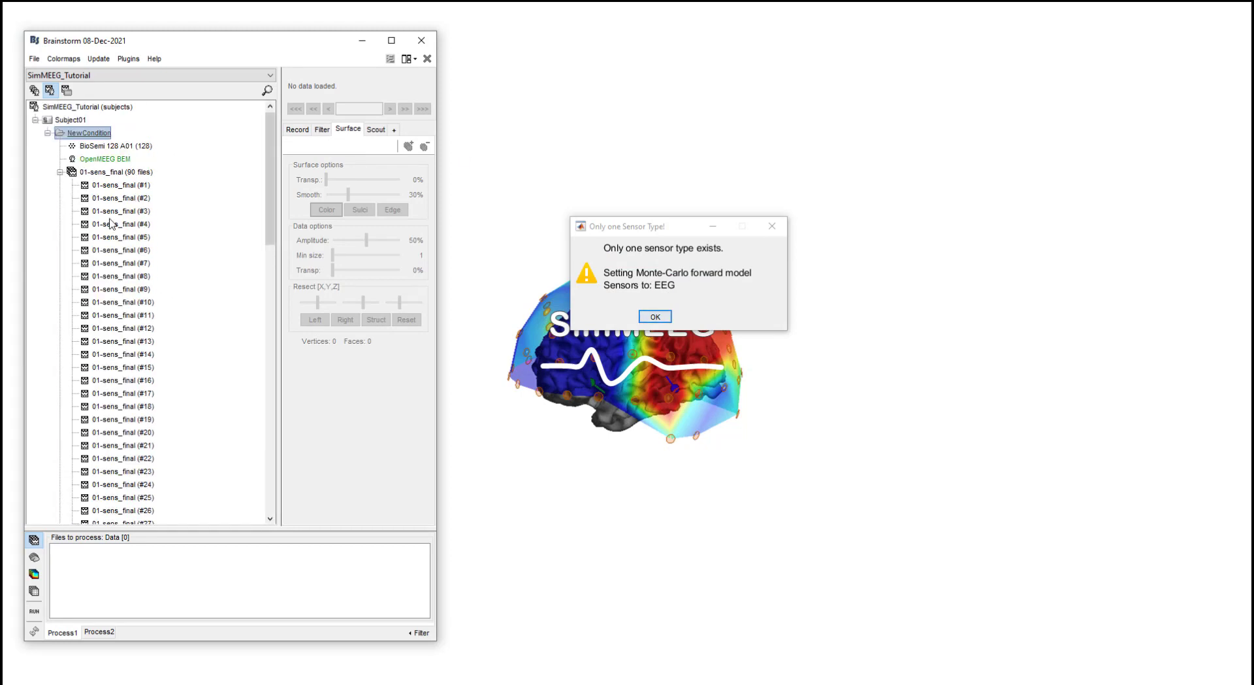
left_click(59, 171)
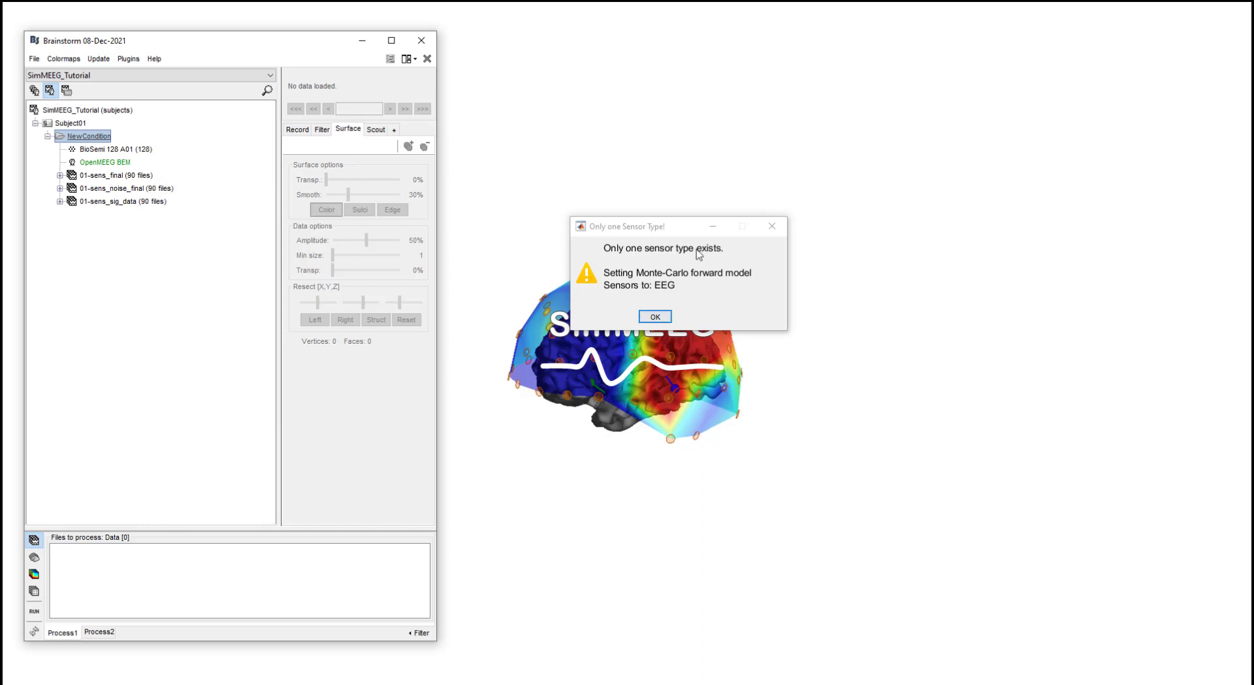
left_click(772, 226)
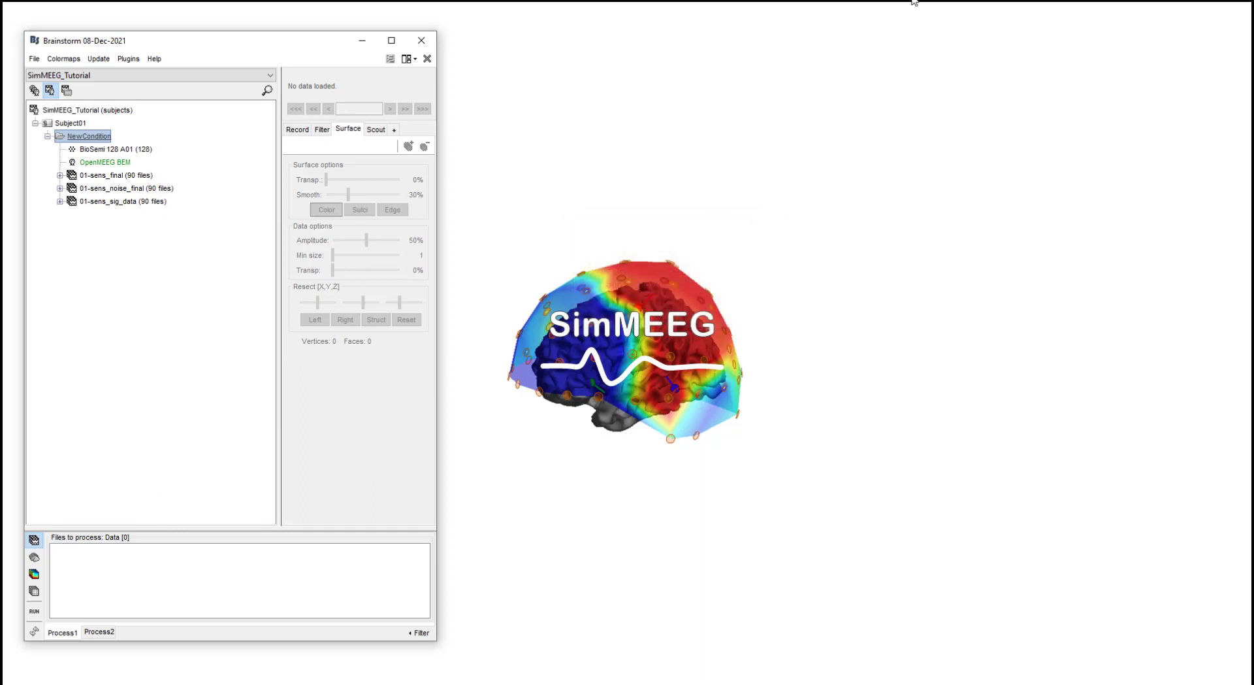
View the EEG waveforms of the first sens_final trial, then close the plot and collapse the trial list.
left_click(61, 176)
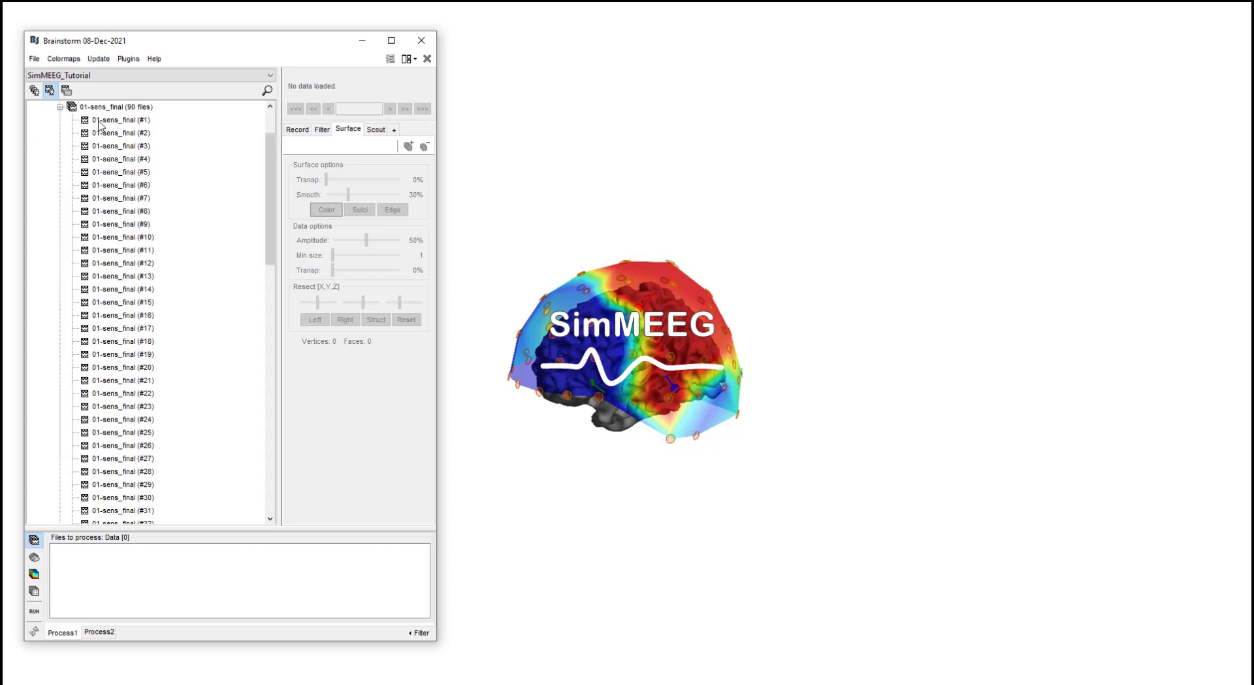
double_click(98, 121)
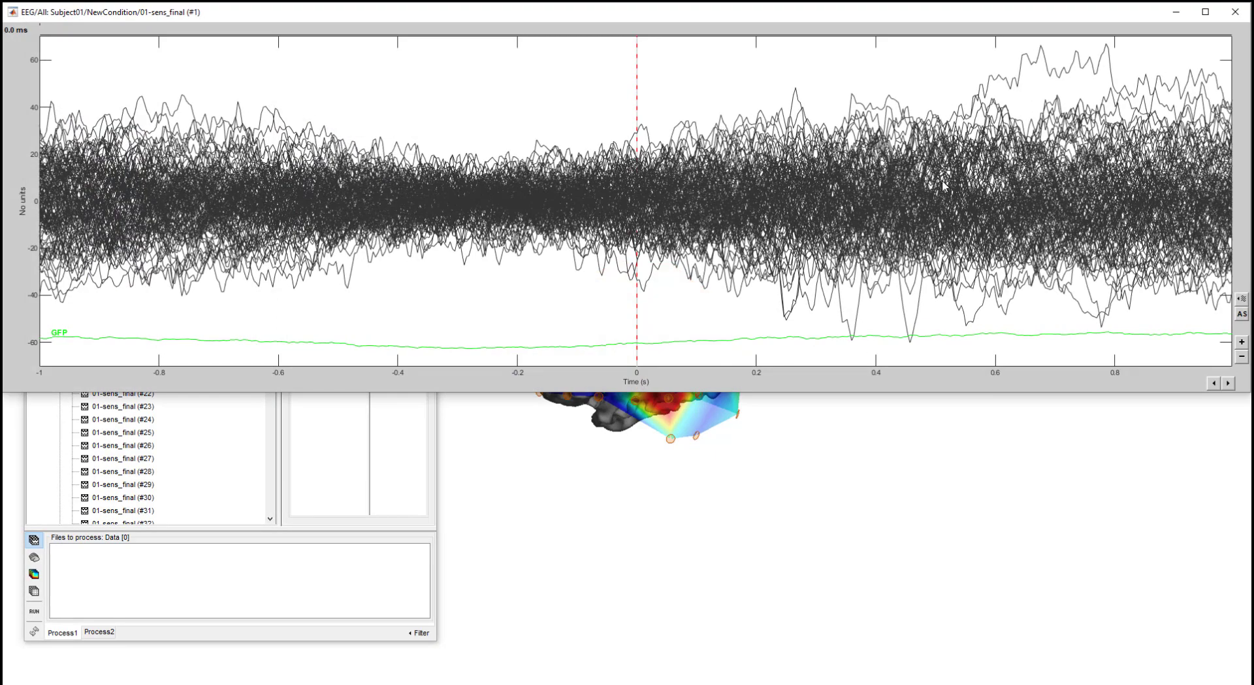
left_click_drag(258, 11, 272, 104)
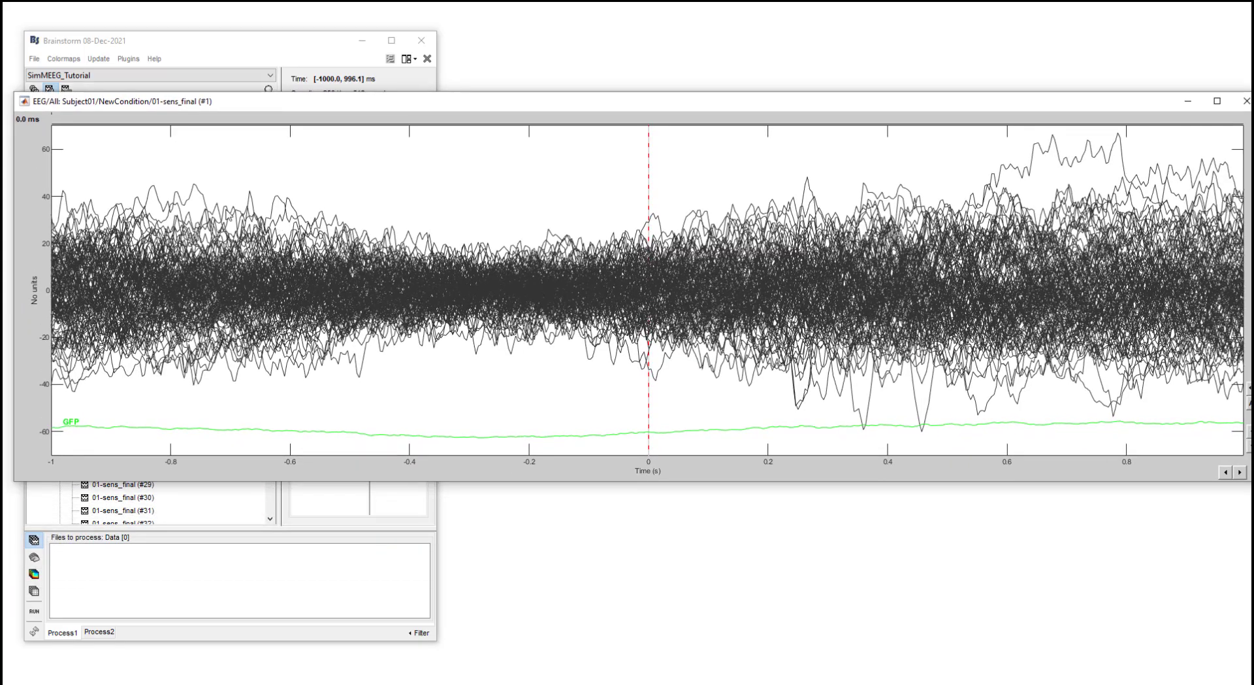
left_click(1246, 101)
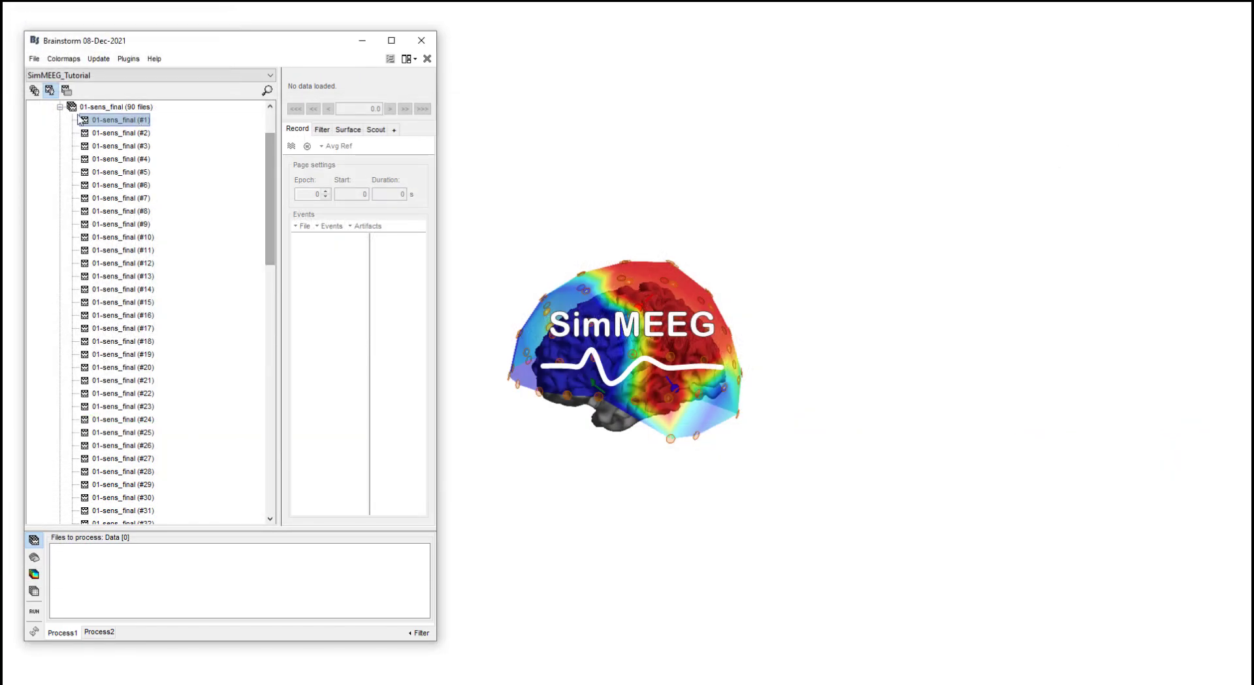
left_click(59, 107)
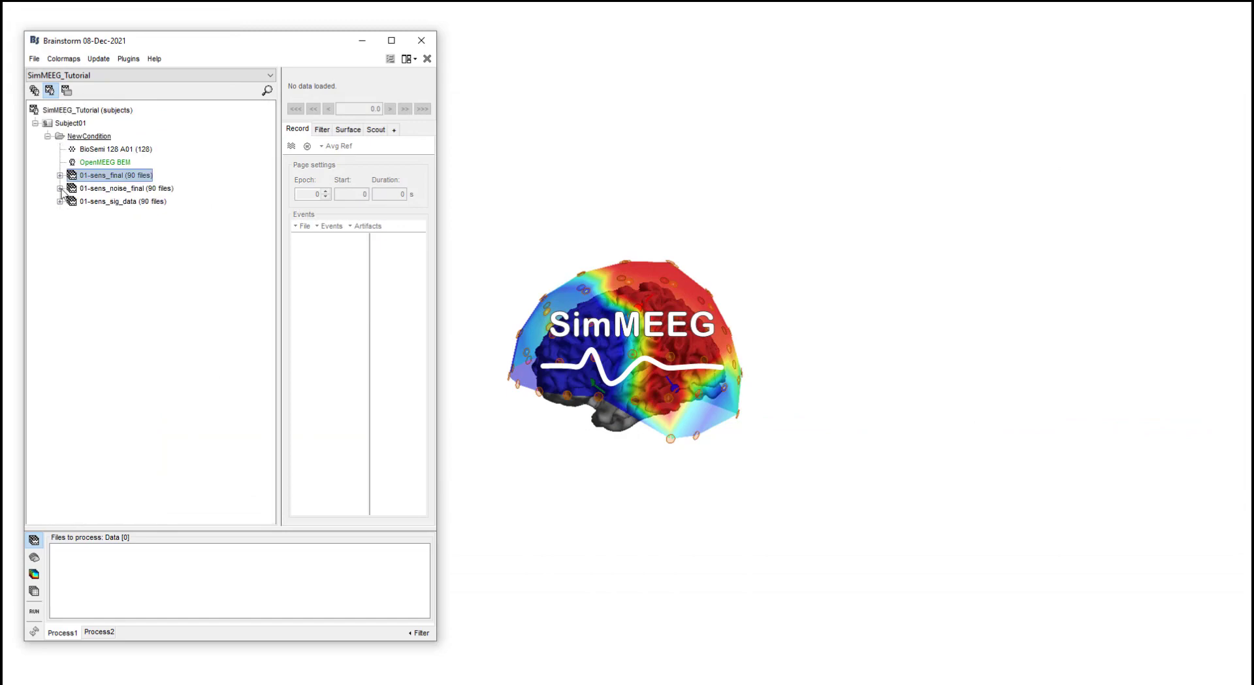